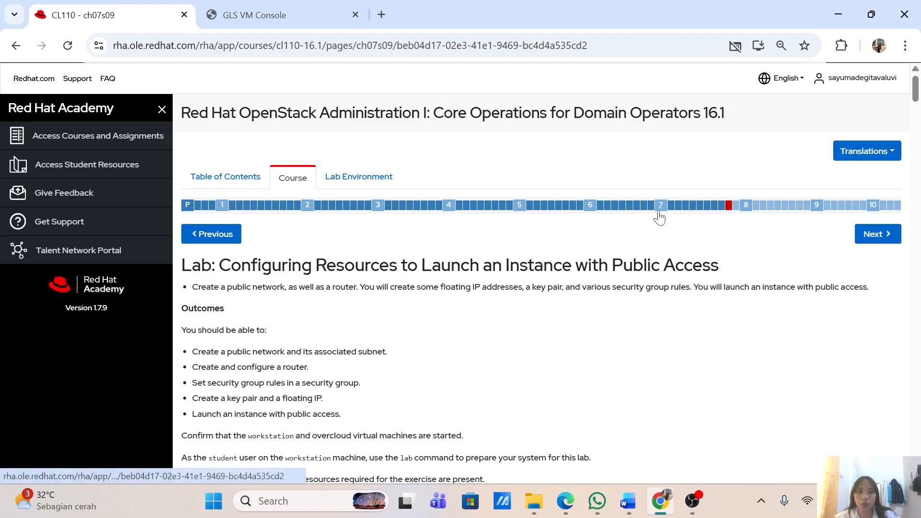
Step: Read through the lab on configuring resources to launch an instance with public access, including its outcomes, preparation command and instructions
left_click_drag(182, 265, 722, 265)
left_click(469, 331)
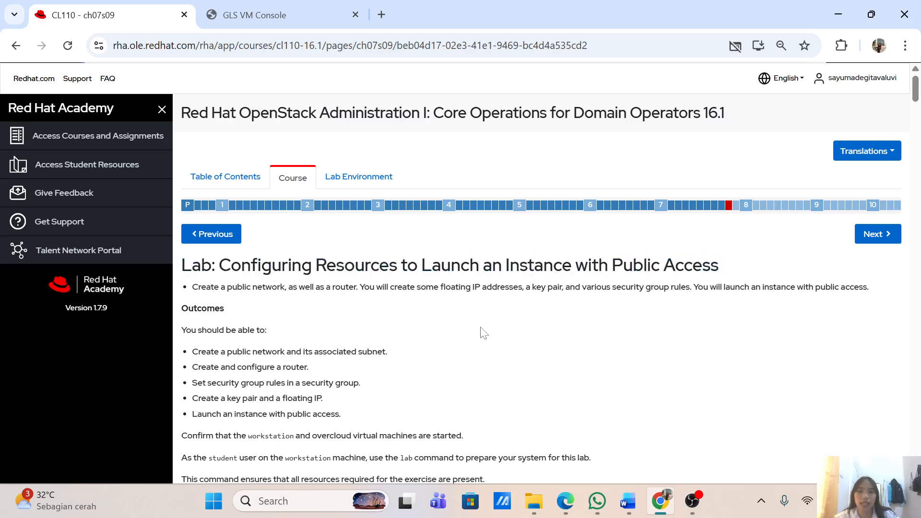
scroll(483, 332, "down", 9)
scroll(483, 331, "up", 2)
scroll(483, 330, "down", 1)
scroll(482, 330, "up", 3)
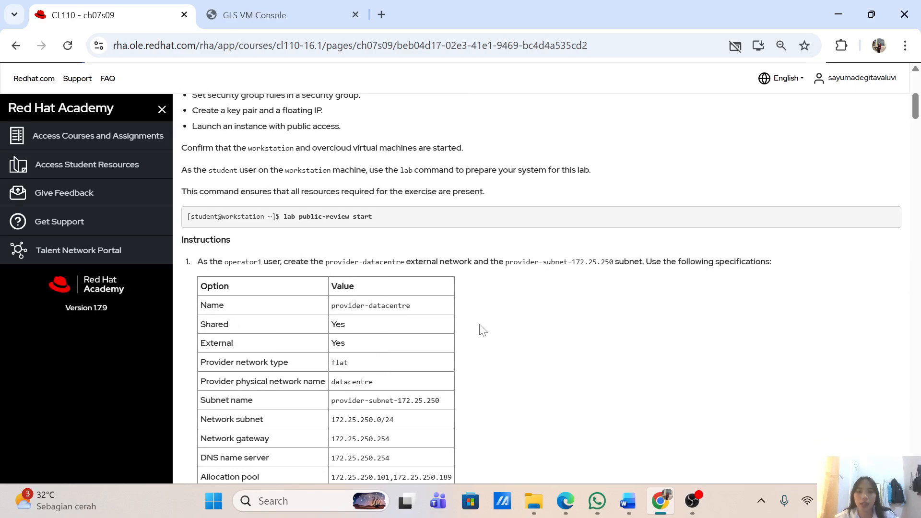
scroll(482, 330, "down", 20)
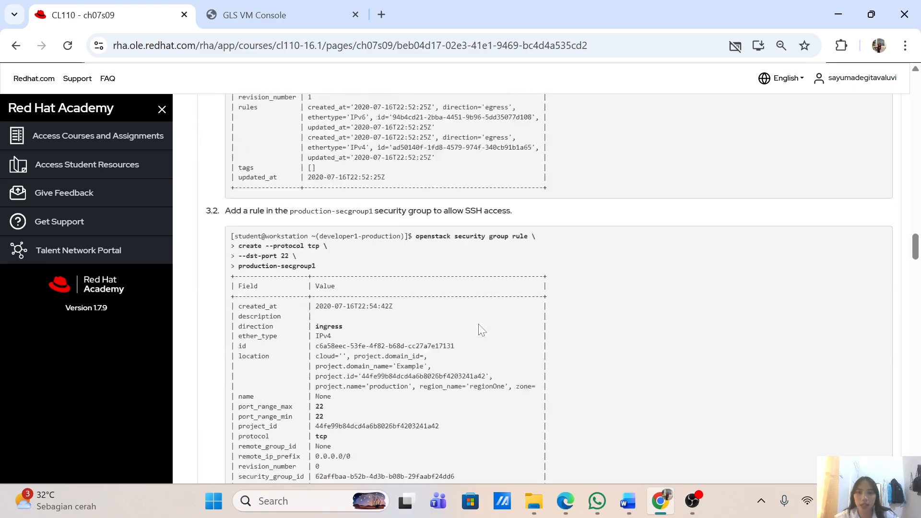
scroll(479, 324, "down", 8)
scroll(479, 319, "up", 20)
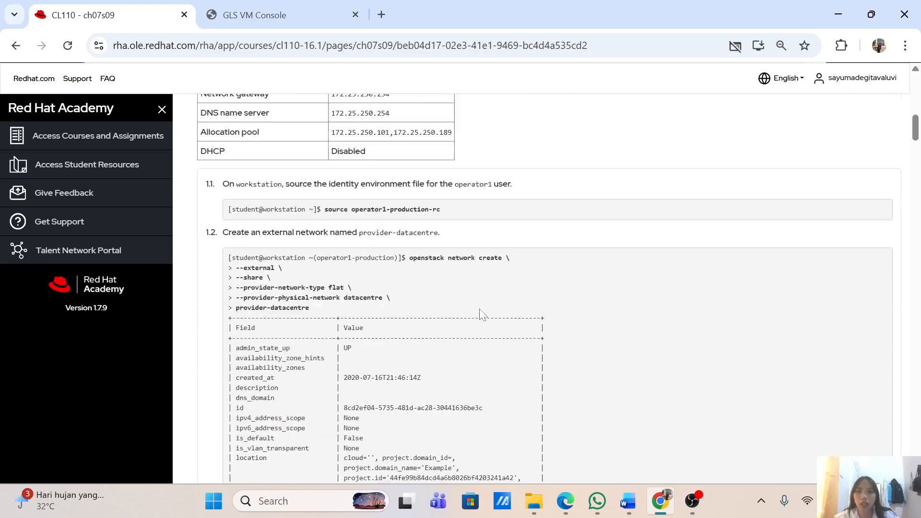
scroll(482, 315, "up", 15)
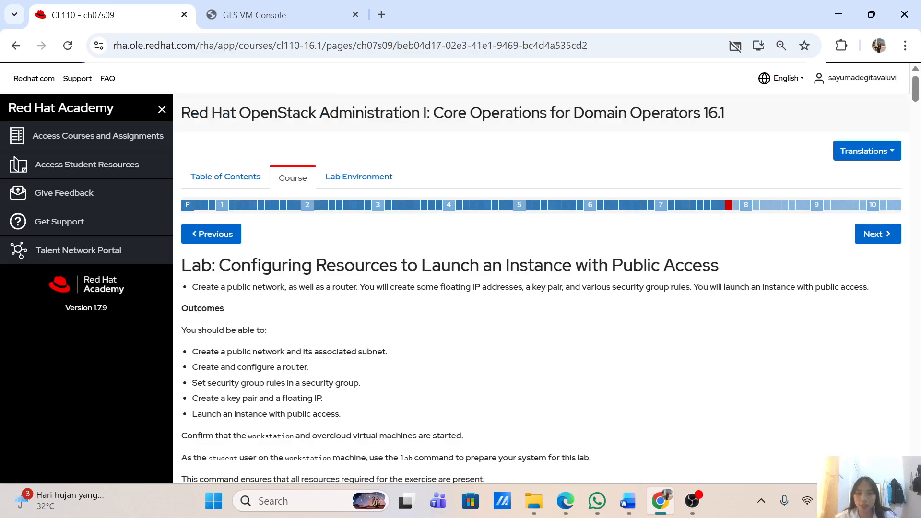
scroll(242, 352, "down", 1)
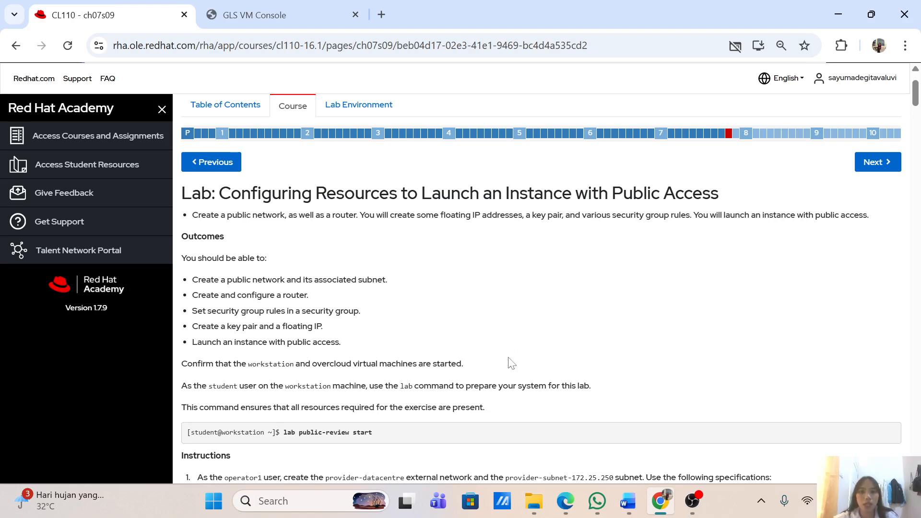
scroll(510, 370, "down", 3)
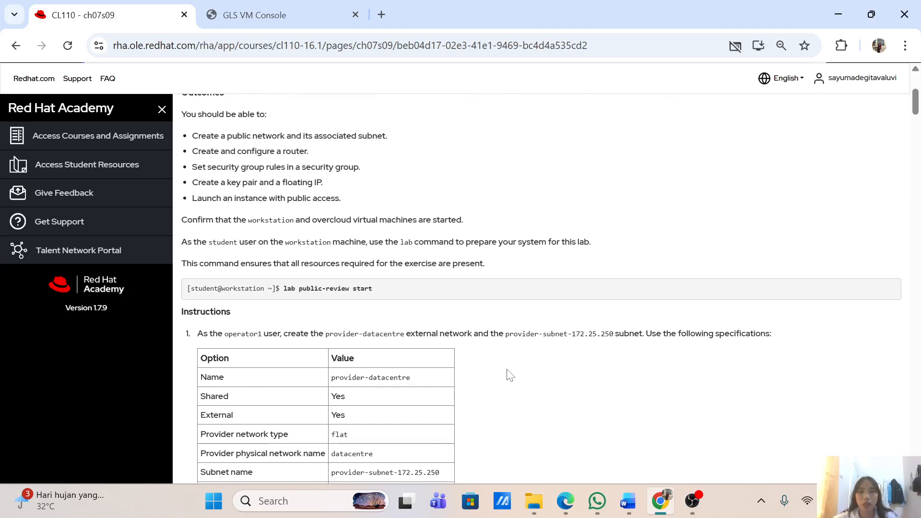
scroll(479, 380, "down", 2)
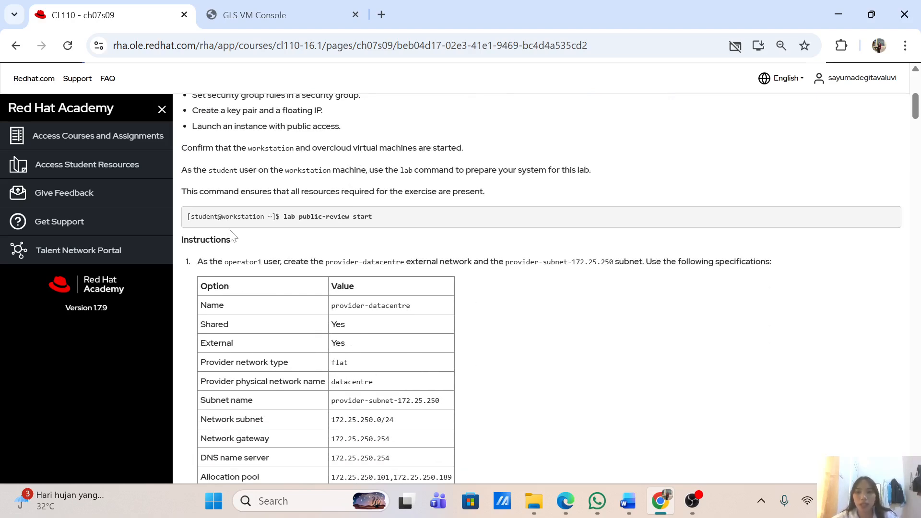
scroll(249, 246, "down", 2)
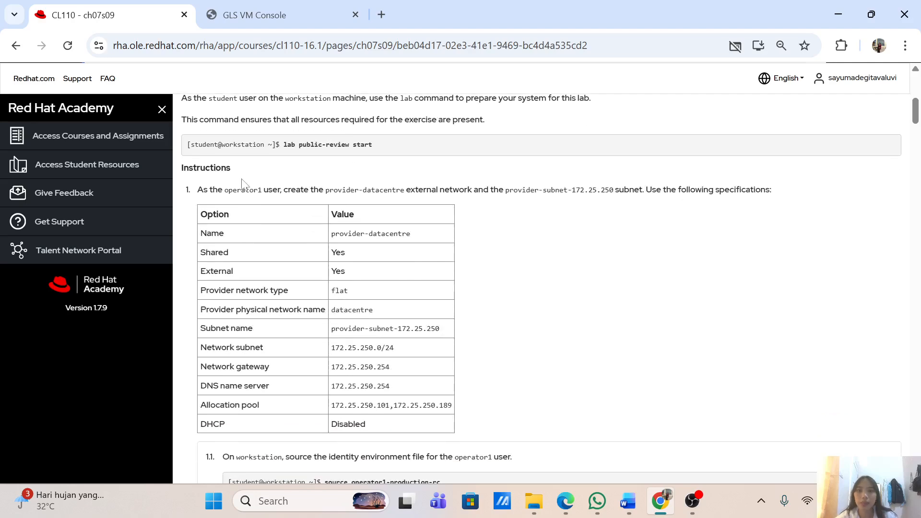
Step: Check the state of the virtual machines in the lab environment and look at the workstation's console
scroll(300, 189, "up", 10)
left_click(338, 180)
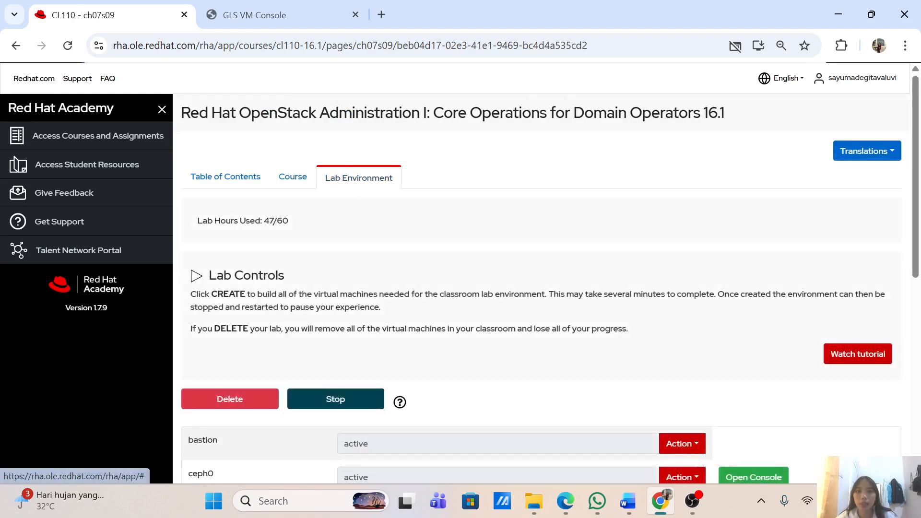
scroll(589, 308, "down", 6)
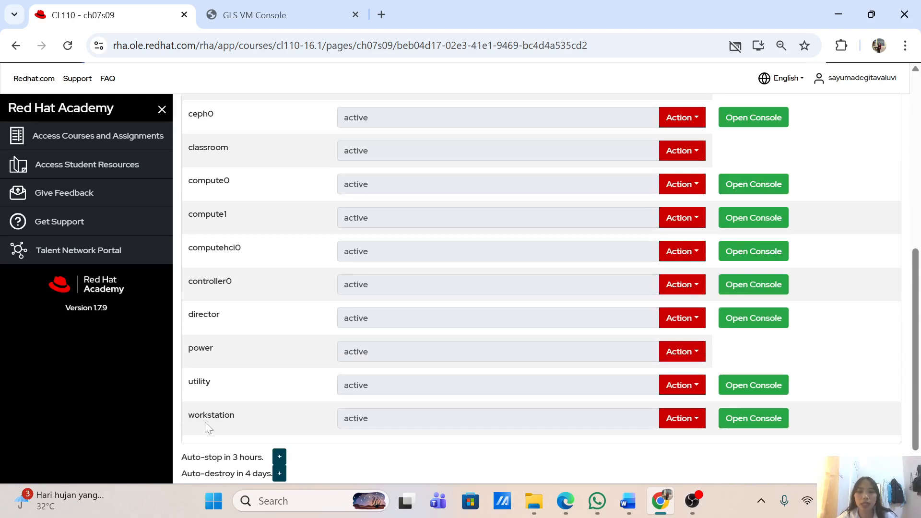
scroll(366, 214, "up", 6)
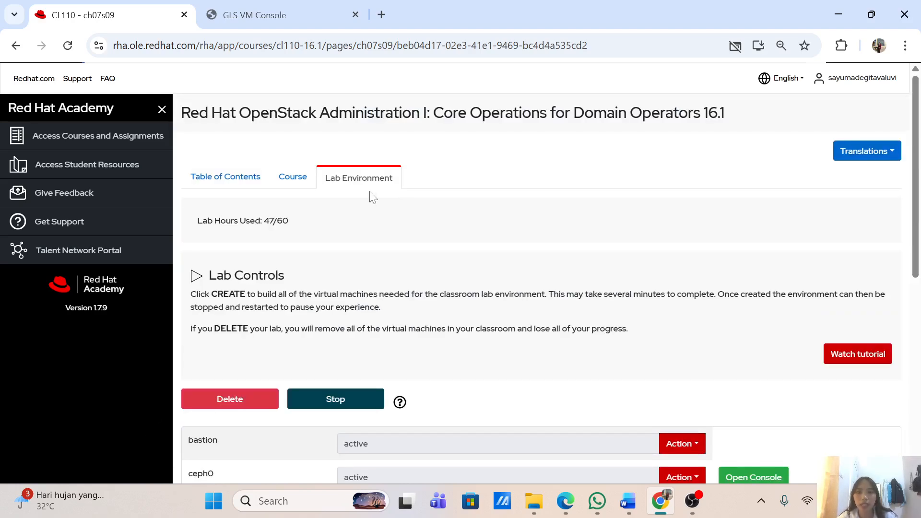
scroll(366, 220, "down", 8)
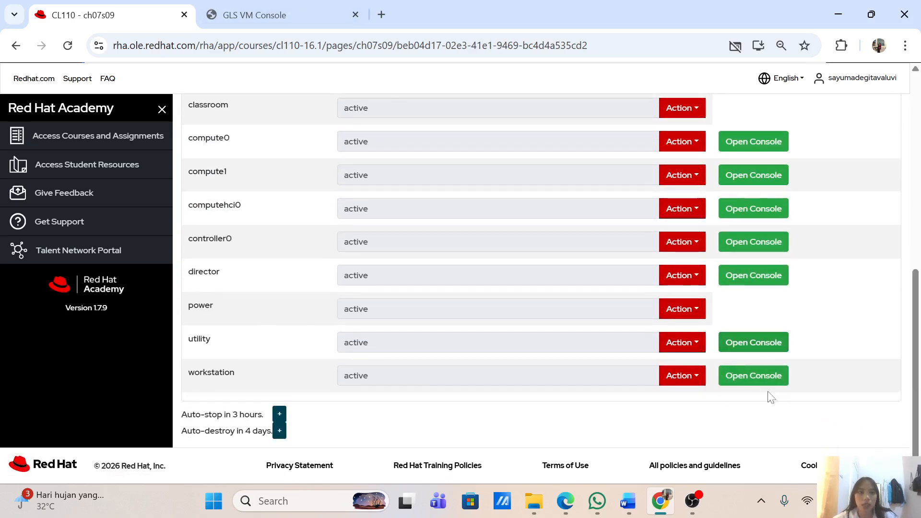
left_click(258, 5)
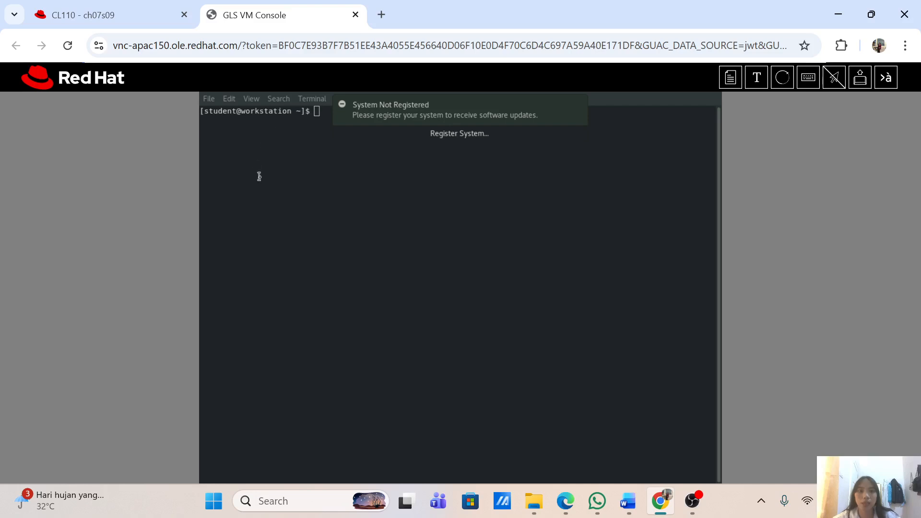
left_click(136, 10)
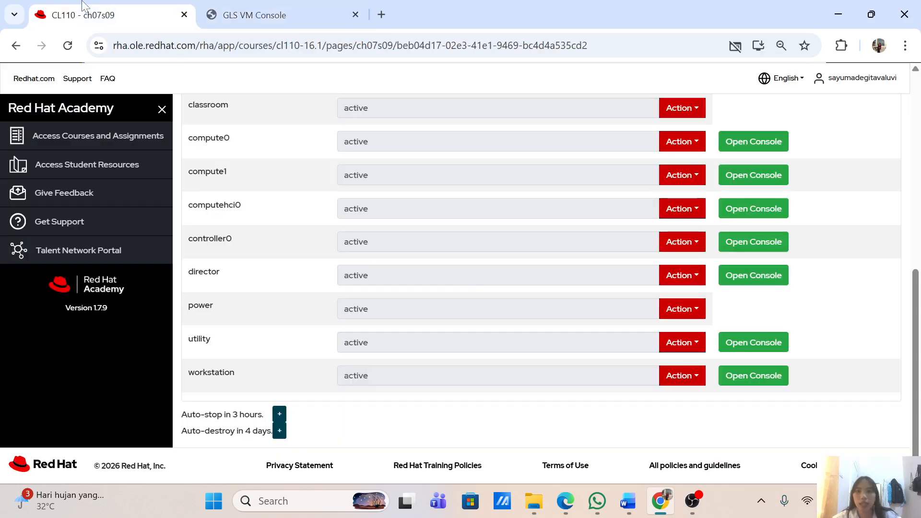
scroll(229, 233, "up", 8)
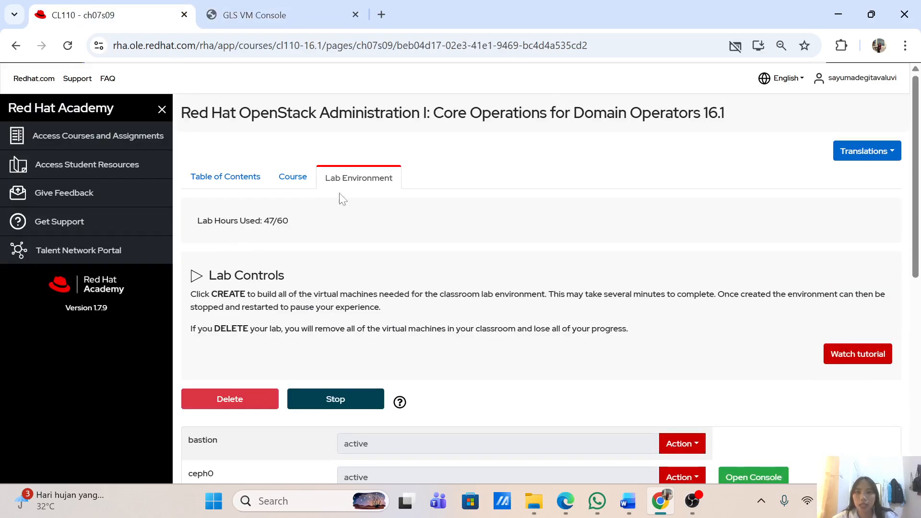
Step: Return to the course instructions and highlight the lab preparation command "lab public-review start"
left_click(292, 177)
scroll(308, 331, "down", 3)
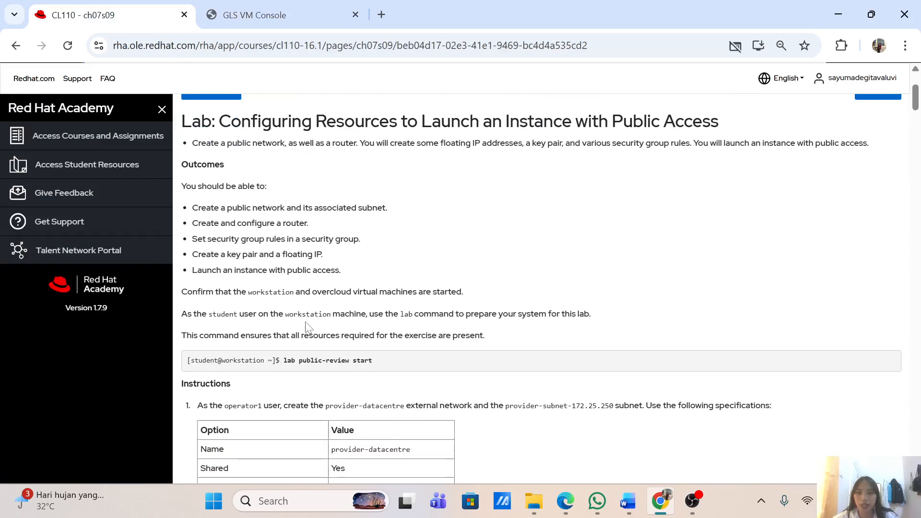
scroll(297, 327, "down", 1)
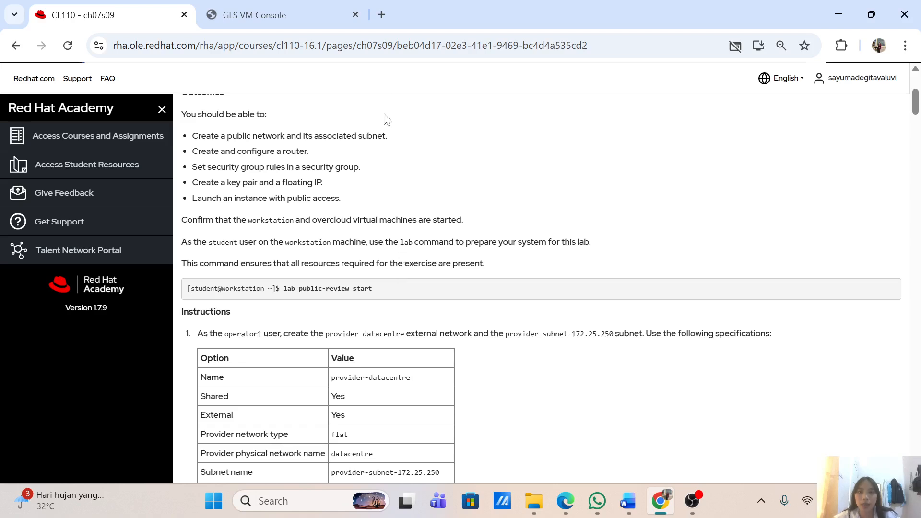
scroll(304, 258, "down", 3)
left_click_drag(284, 216, 397, 230)
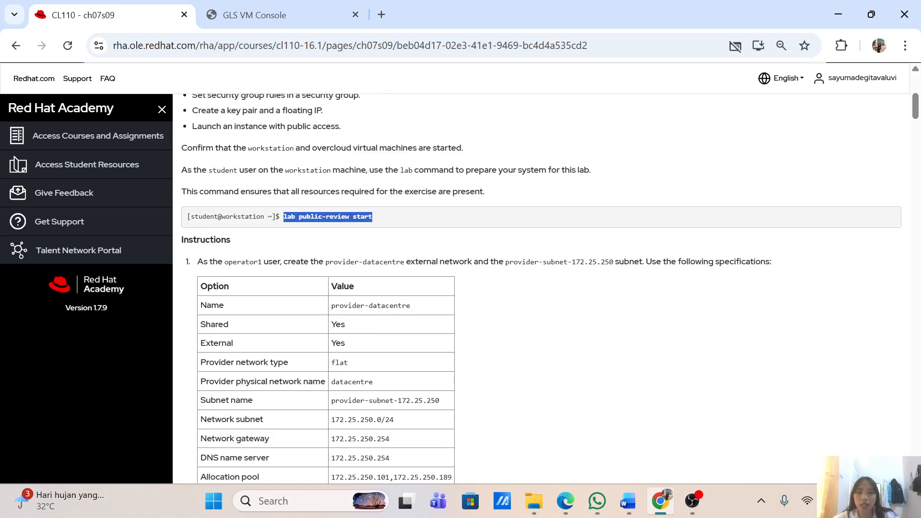
Step: Bring up the terminal in the workstation's console and run "lab public-review start"
left_click(282, 15)
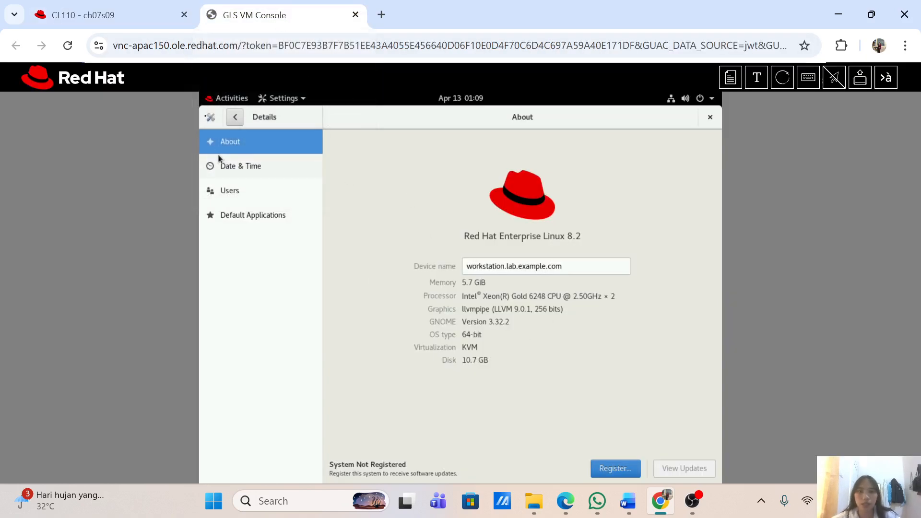
left_click(245, 103)
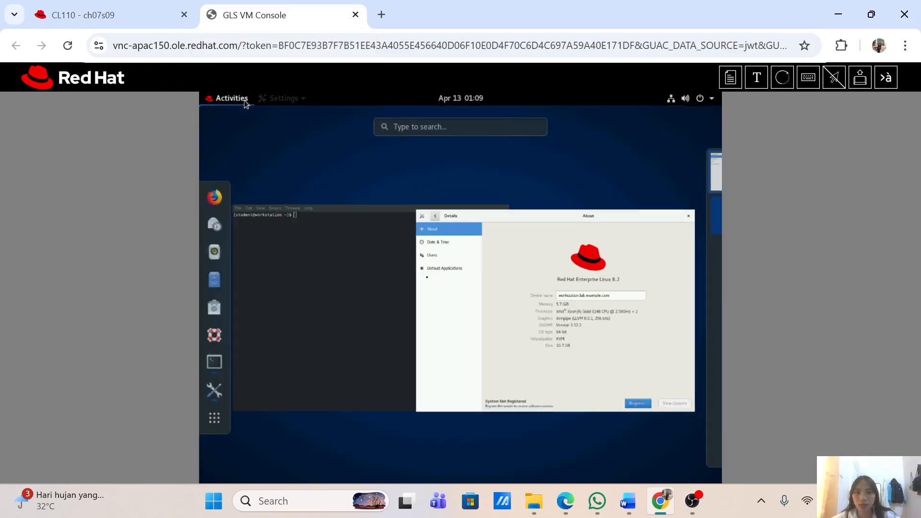
left_click(354, 284)
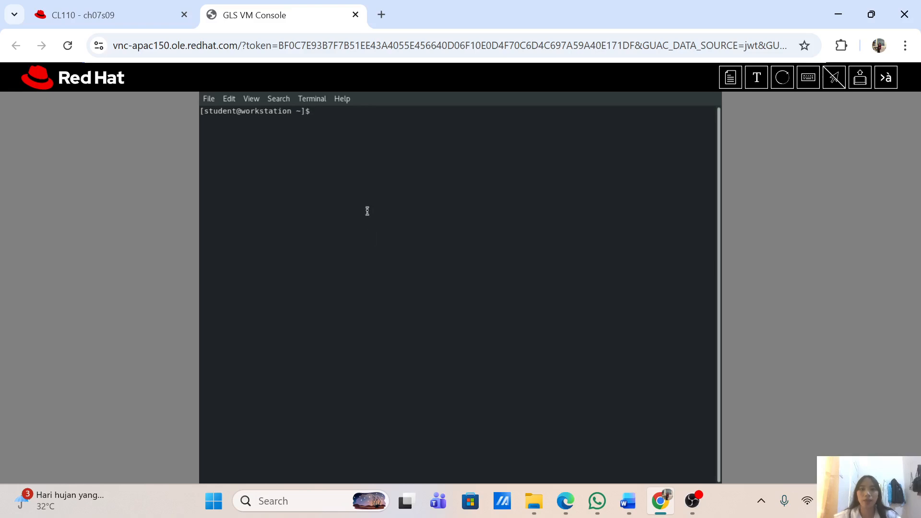
type("lab ")
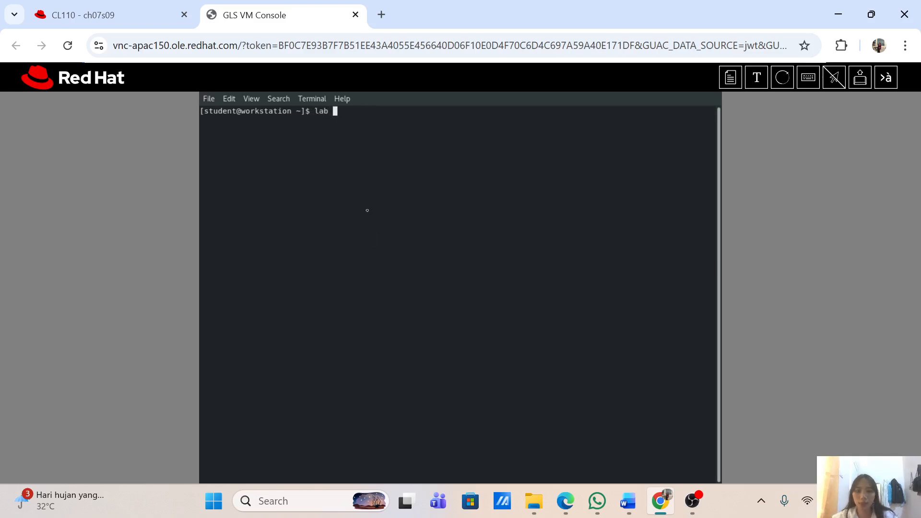
type("public-")
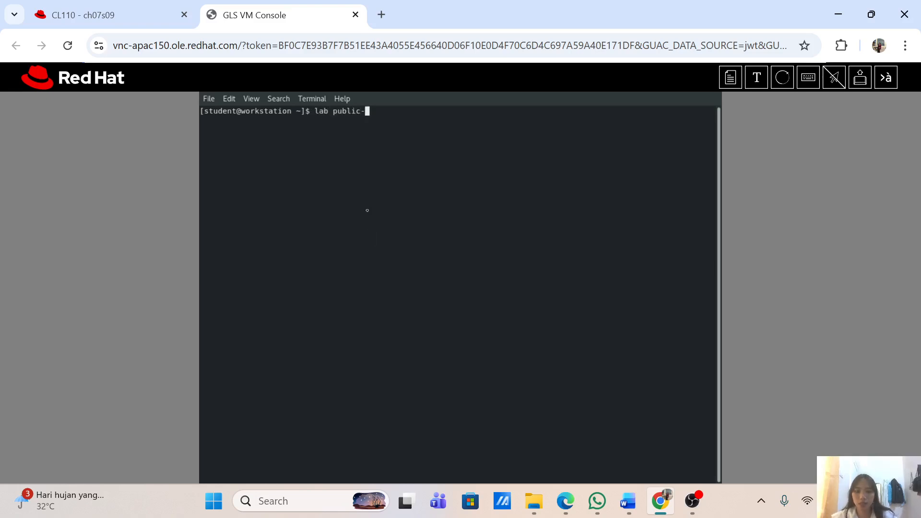
type("review start")
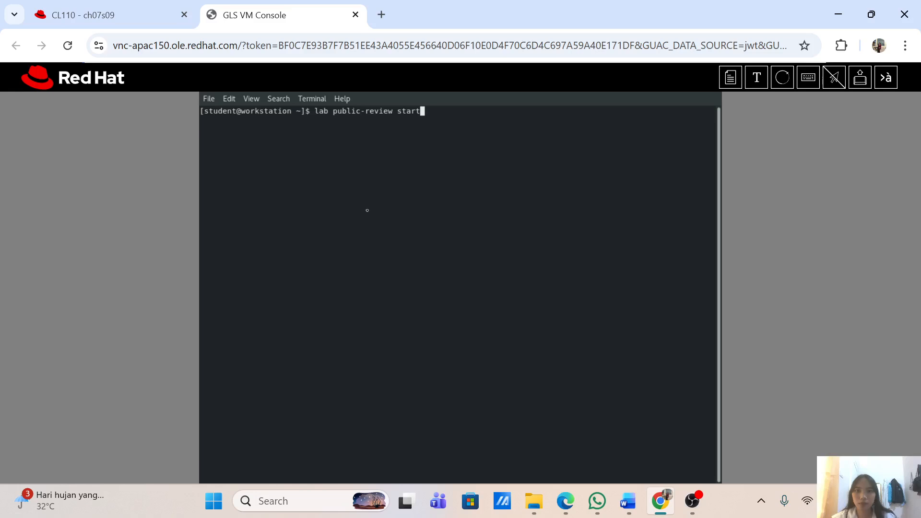
key("Return")
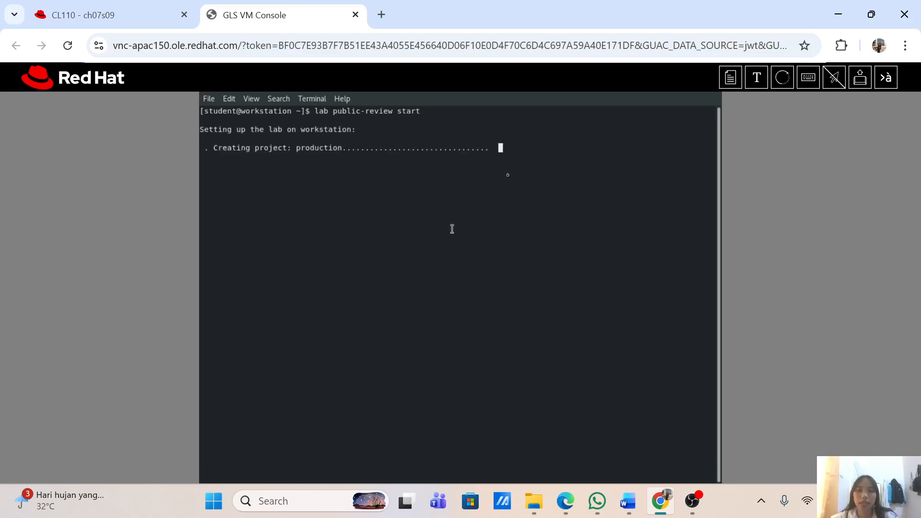
Step: Check the lab setup's progress in the workstation terminal while reviewing the specification table of instruction 1
left_click(45, 7)
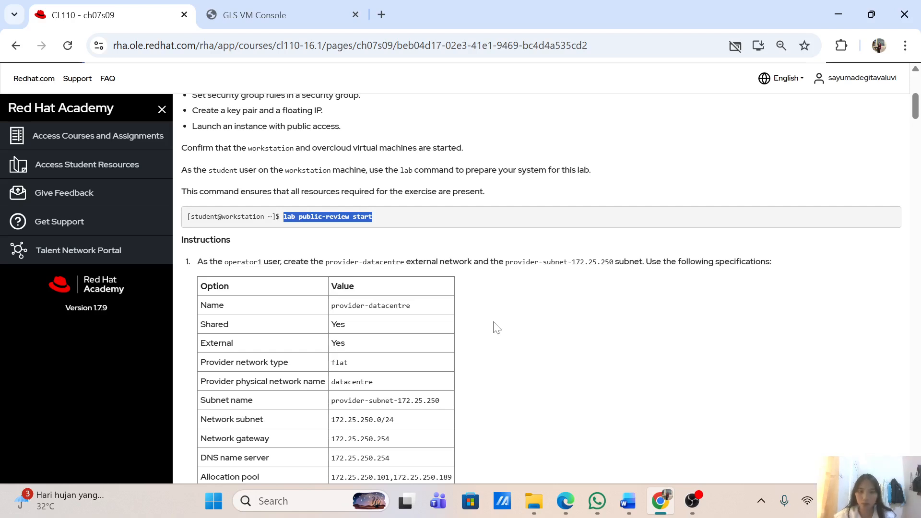
key("ctrl+Tab")
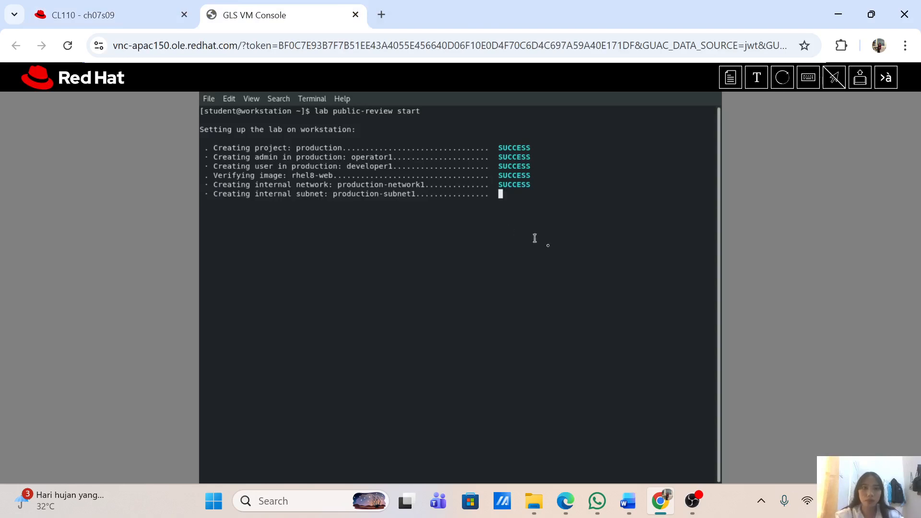
left_click(122, 13)
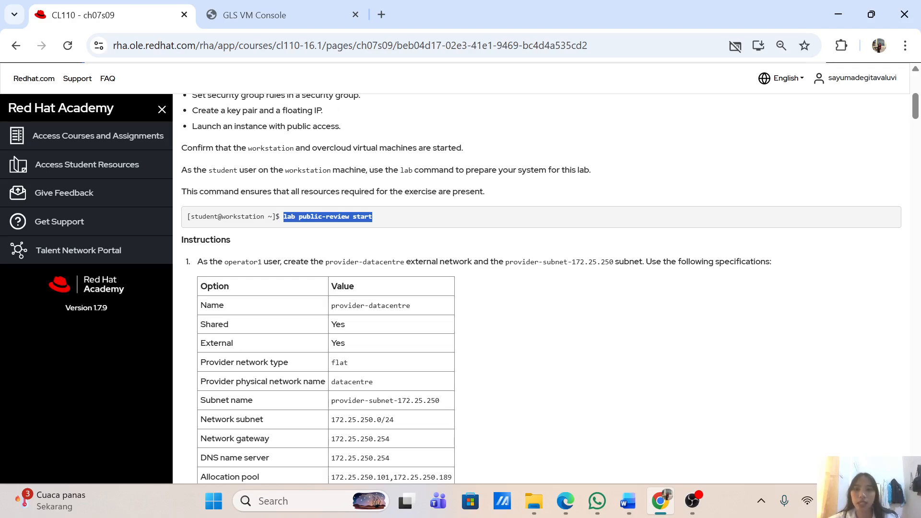
scroll(370, 166, "down", 1)
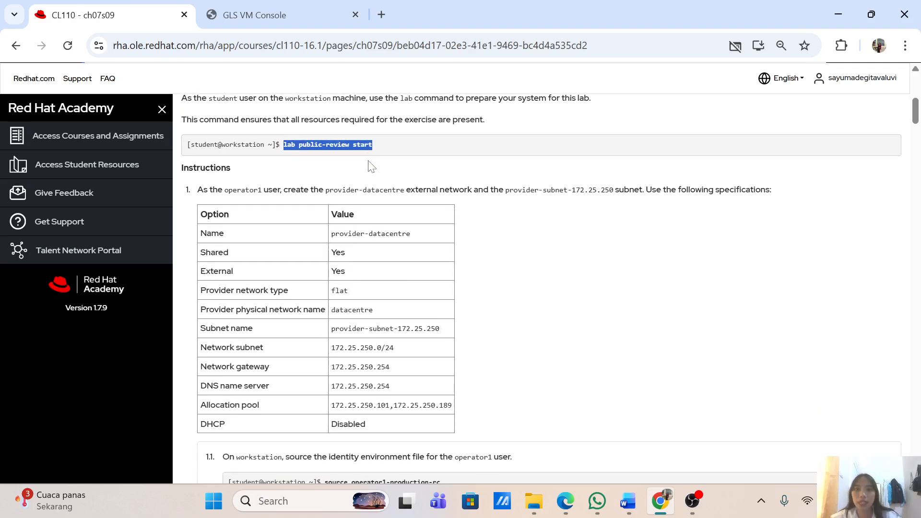
scroll(371, 166, "up", 5)
scroll(372, 166, "down", 6)
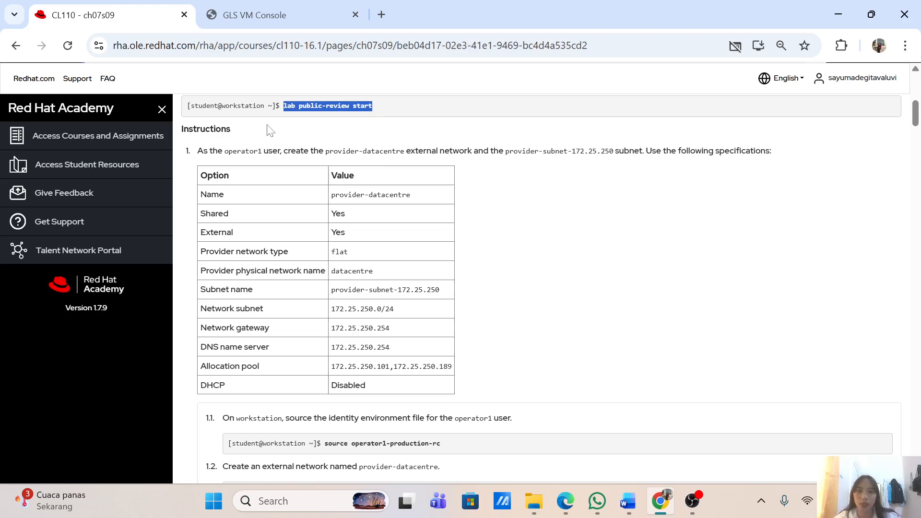
left_click(247, 11)
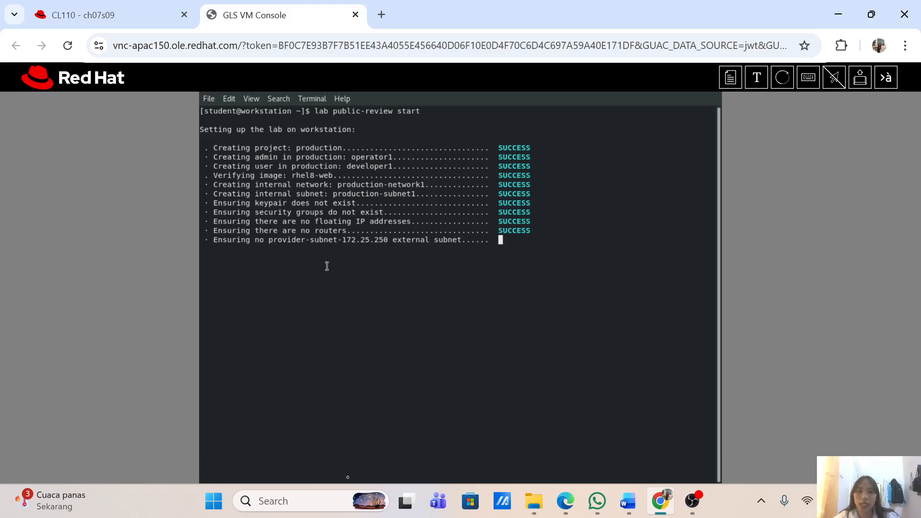
Step: Read instruction 1's sub-steps for sourcing the operator1 environment file and creating the provider-datacentre external network
left_click(113, 6)
scroll(294, 252, "down", 2)
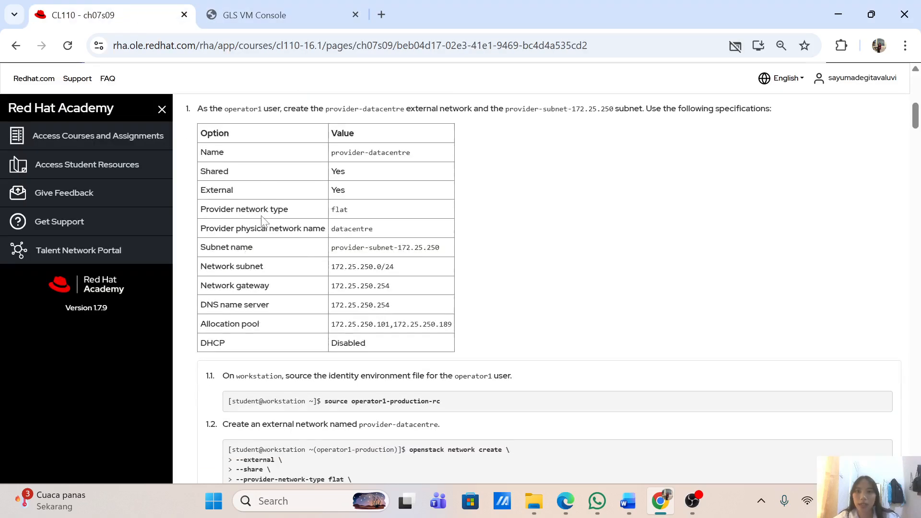
scroll(260, 218, "down", 1)
scroll(261, 218, "up", 2)
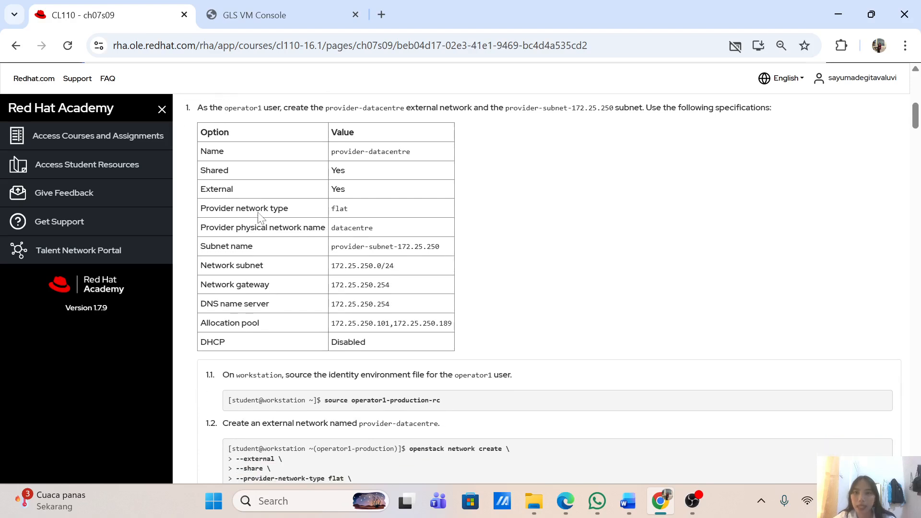
scroll(260, 218, "down", 3)
scroll(260, 218, "down", 3)
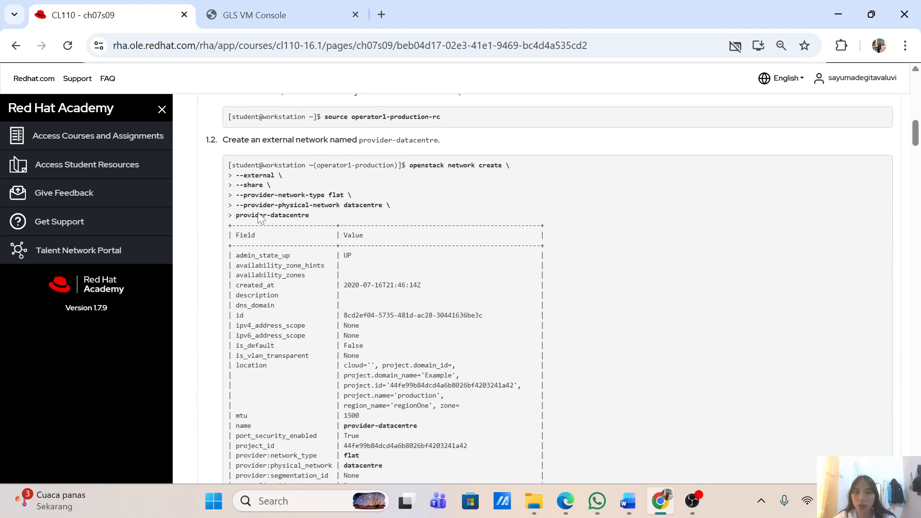
Step: Detach the VM console from the course browser into its own window and resize it to sit beside instruction 1.2
left_click(227, 7)
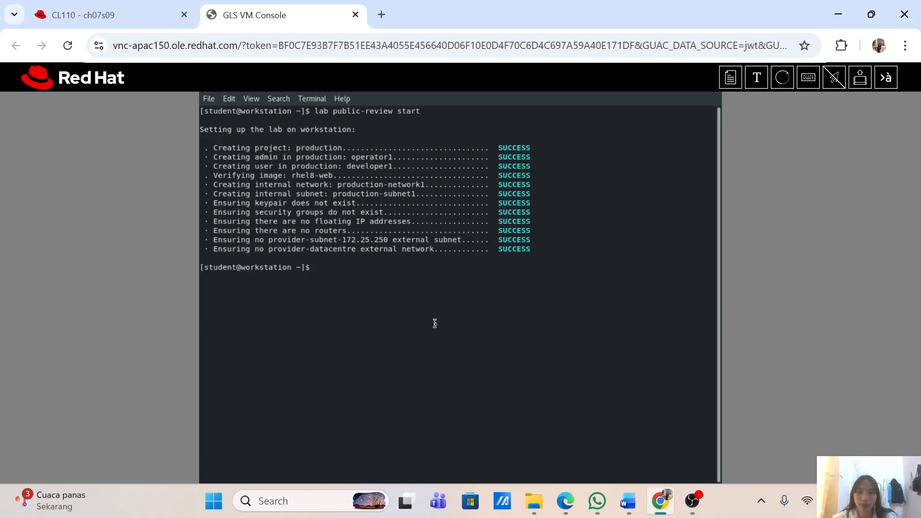
left_click(98, 12)
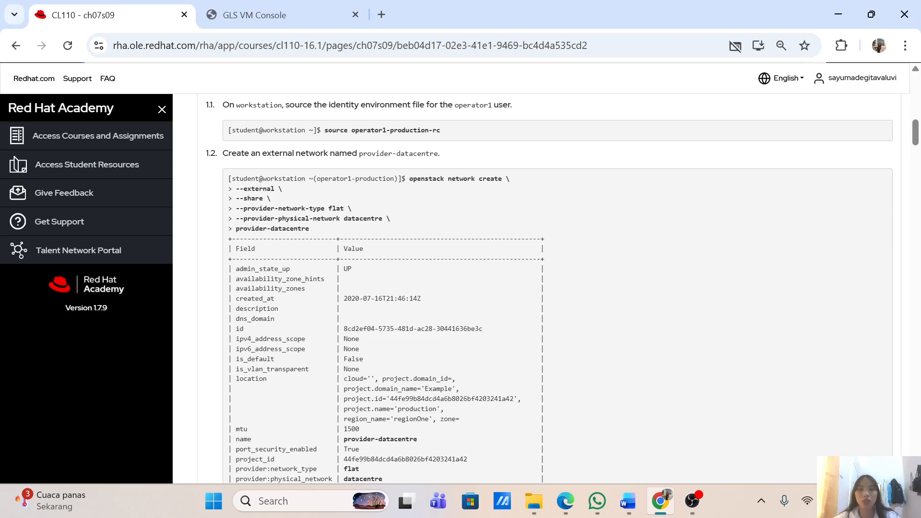
scroll(477, 187, "down", 1)
left_click_drag(260, 10, 665, 214)
left_click_drag(638, 152, 633, 153)
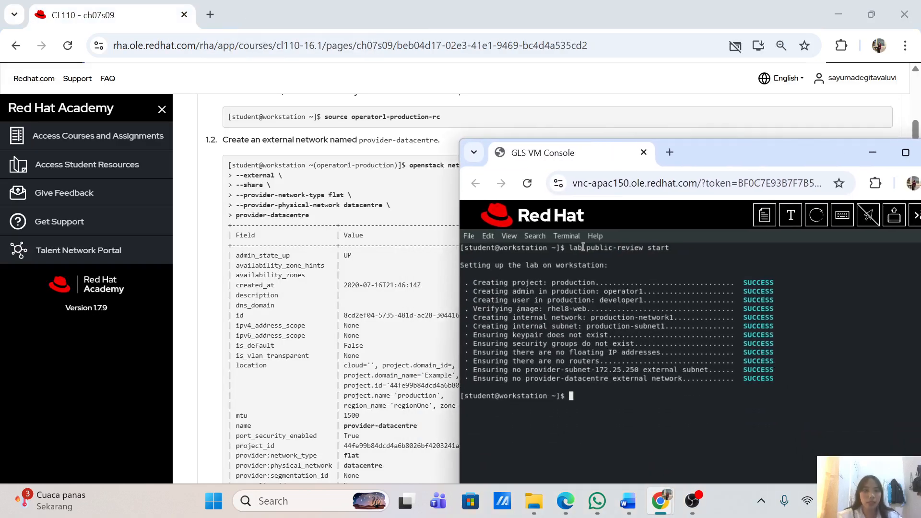
left_click_drag(459, 206, 595, 206)
left_click_drag(832, 153, 746, 111)
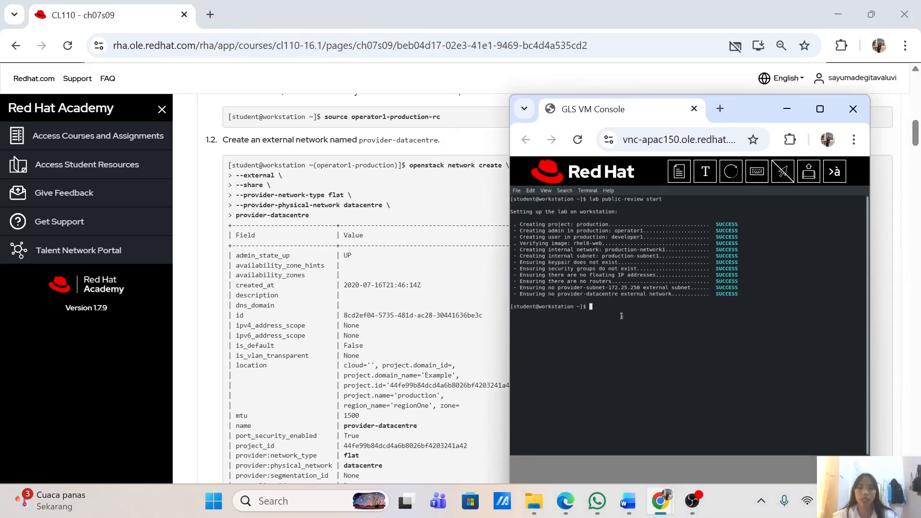
Step: Source the operator1 user's identity environment file in the workstation terminal with "source operator1-production-rc"
type("so")
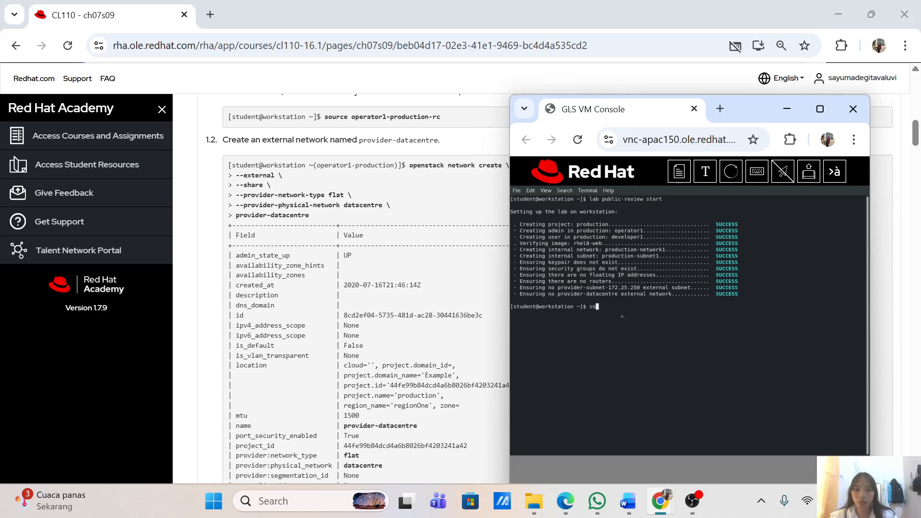
type("urce operator1-pr")
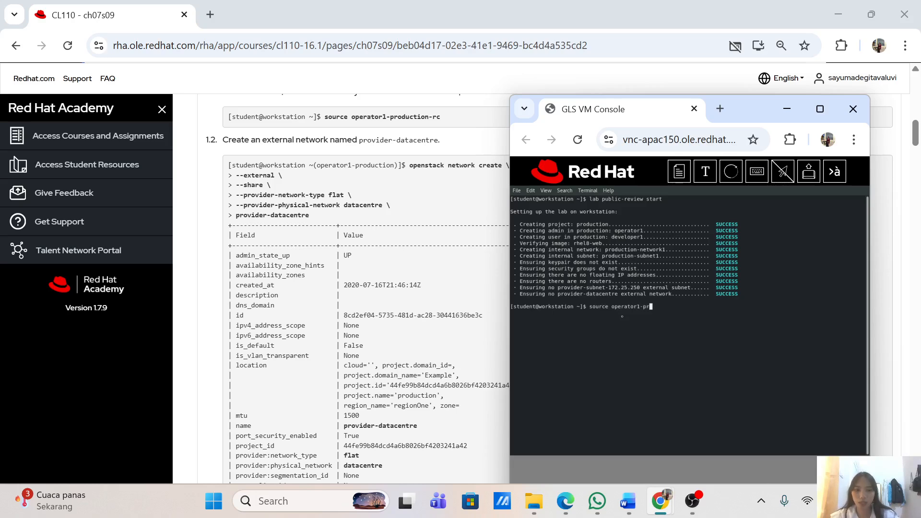
type("oduction-rc")
key("Return")
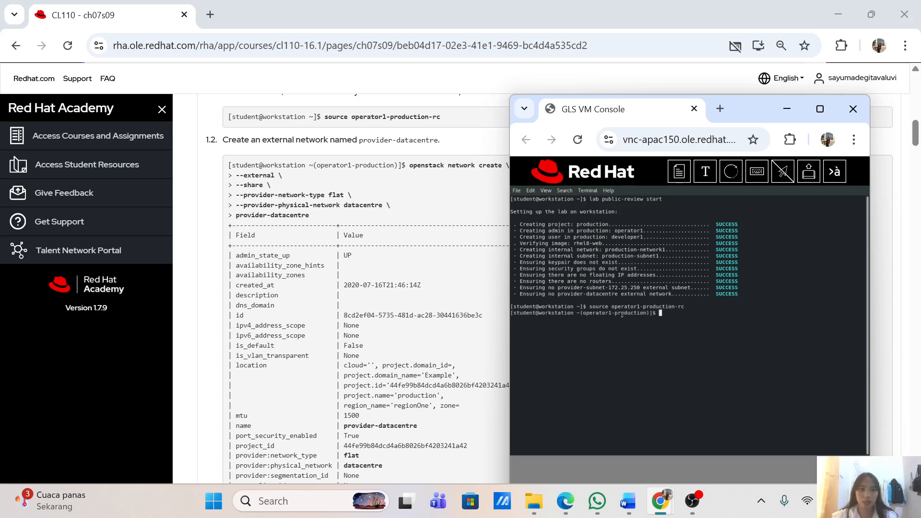
key("Return")
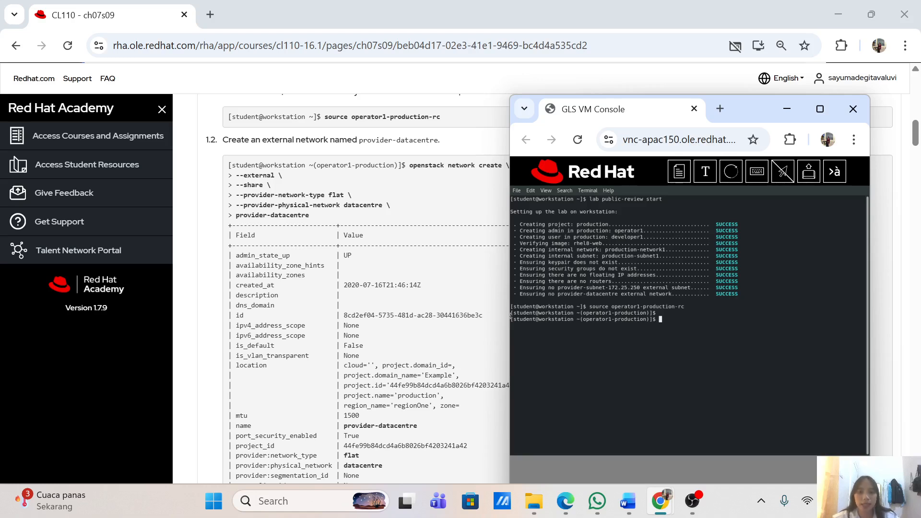
Step: Begin a multi-line "openstack network create" command in the workstation terminal with the options --external and --share
scroll(365, 288, "down", 1)
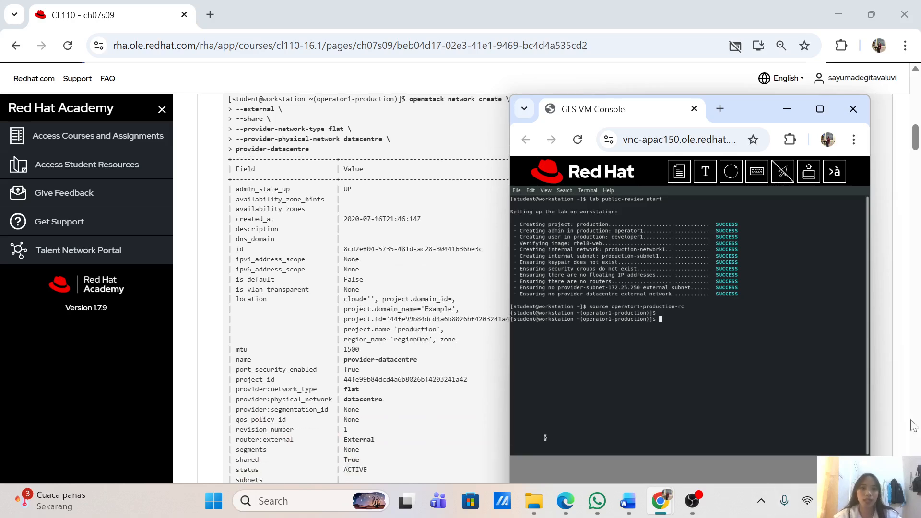
type("opensa")
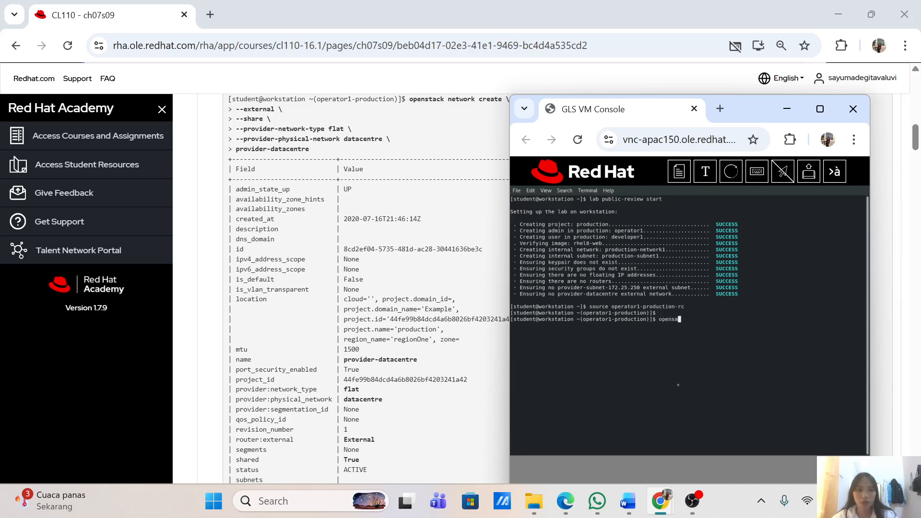
key("BackSpace")
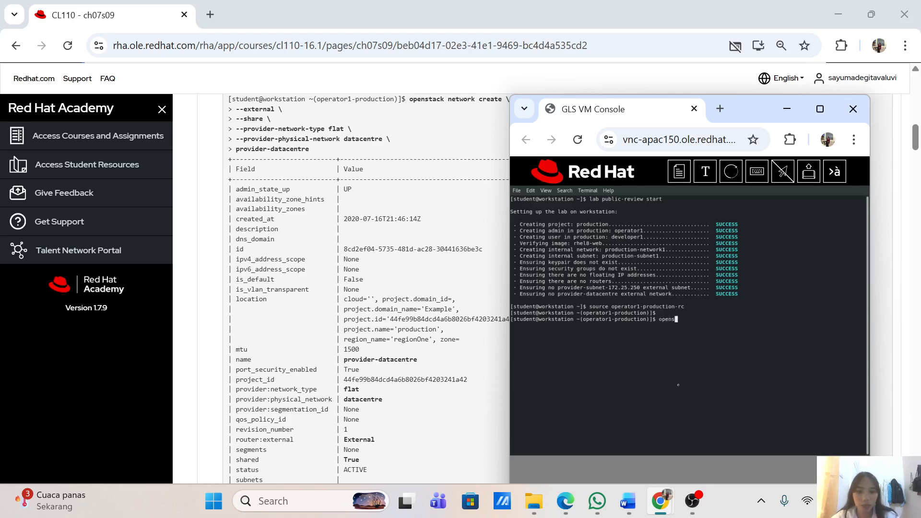
type("tack netwo")
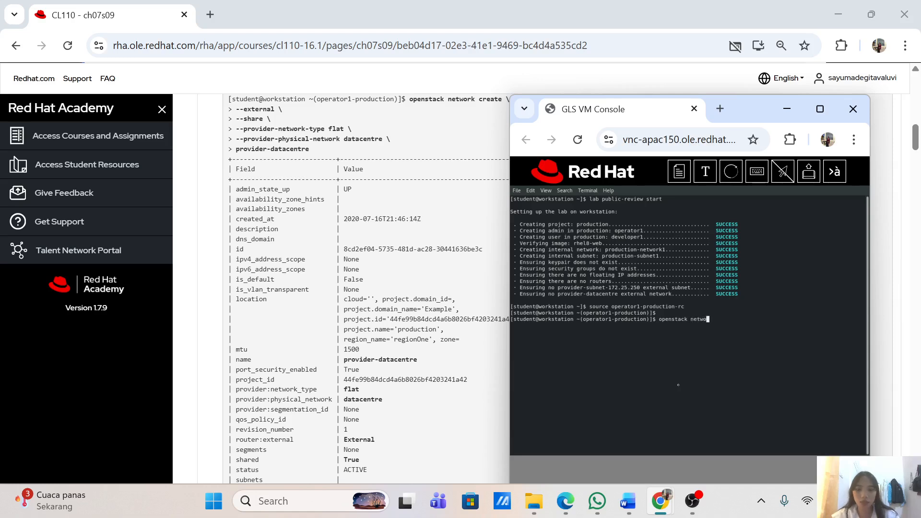
type("rk create \\")
key("Return")
type("--e")
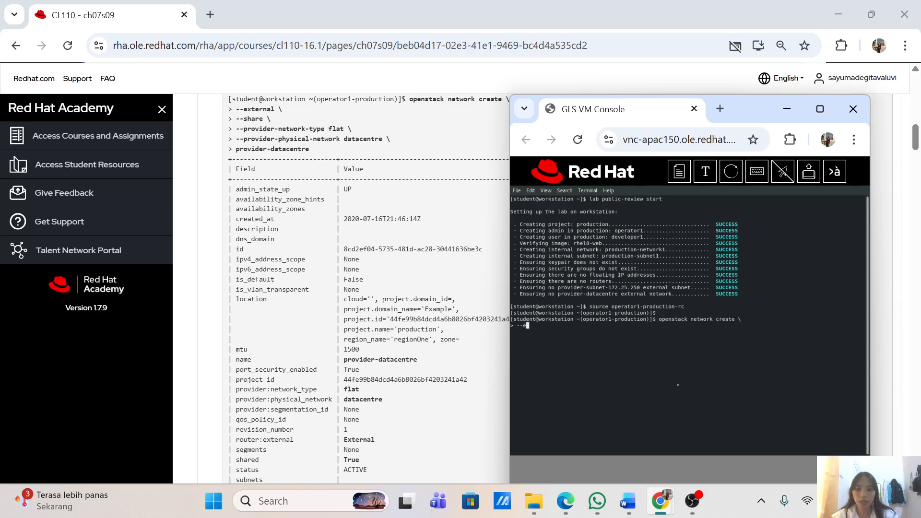
type("xternal \\")
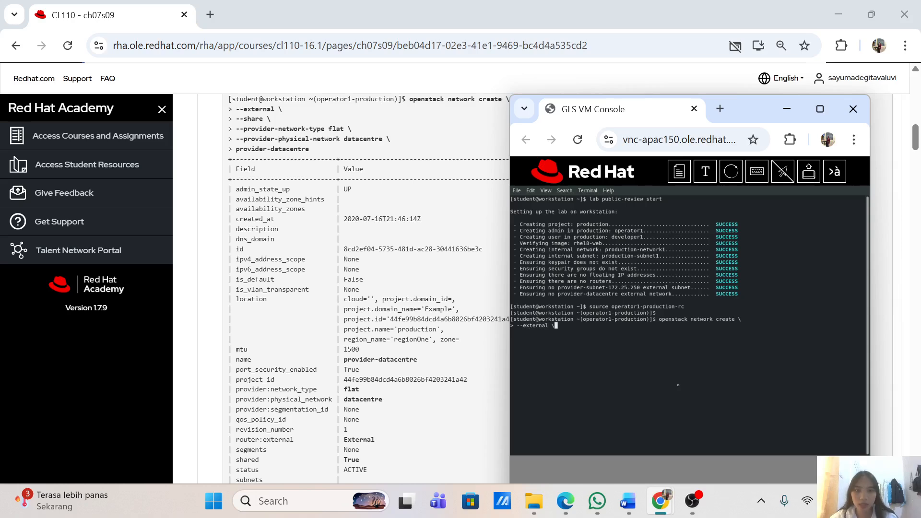
type(" > --share \\")
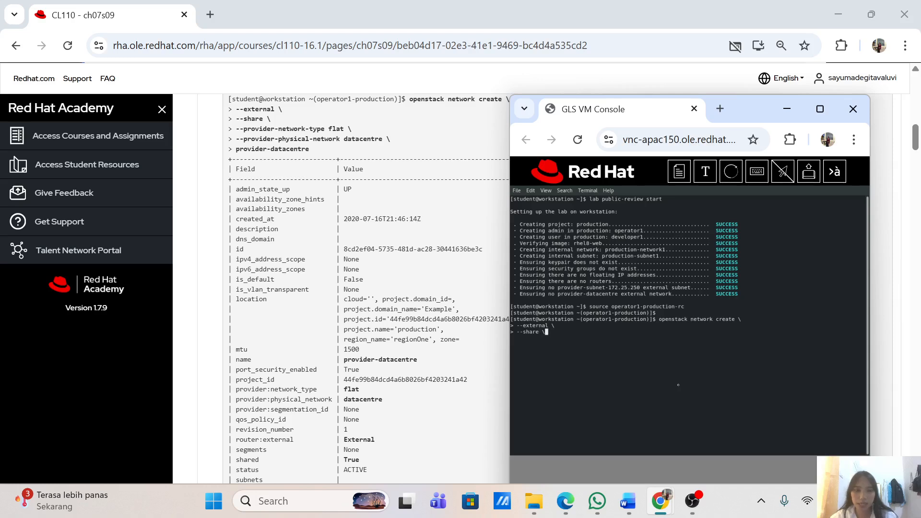
key("Return")
Step: Add the option "--provider-network-type flat" to the network creation command and continue it on a new line
type("--")
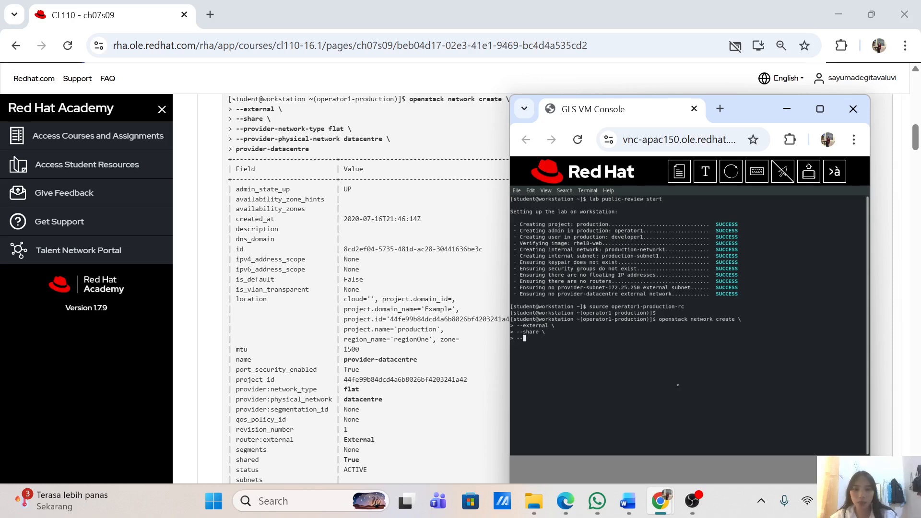
type("provider")
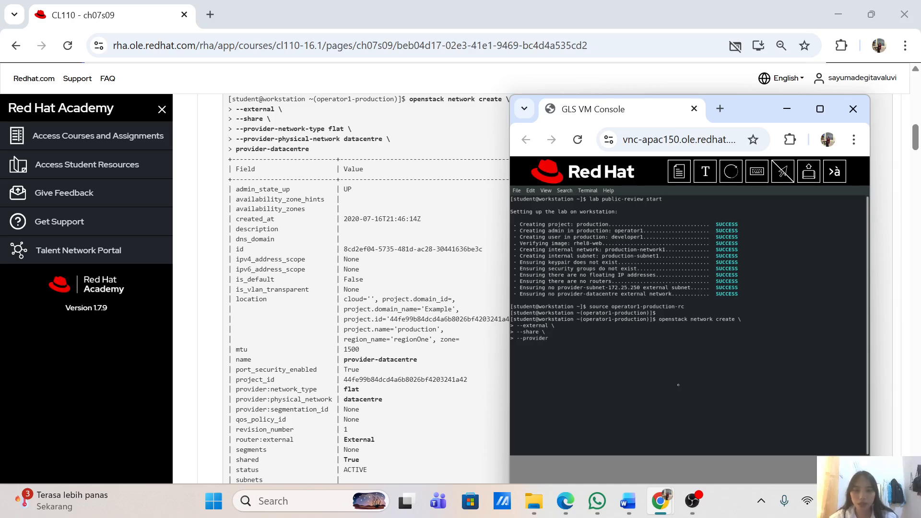
type("-network-type flat ")
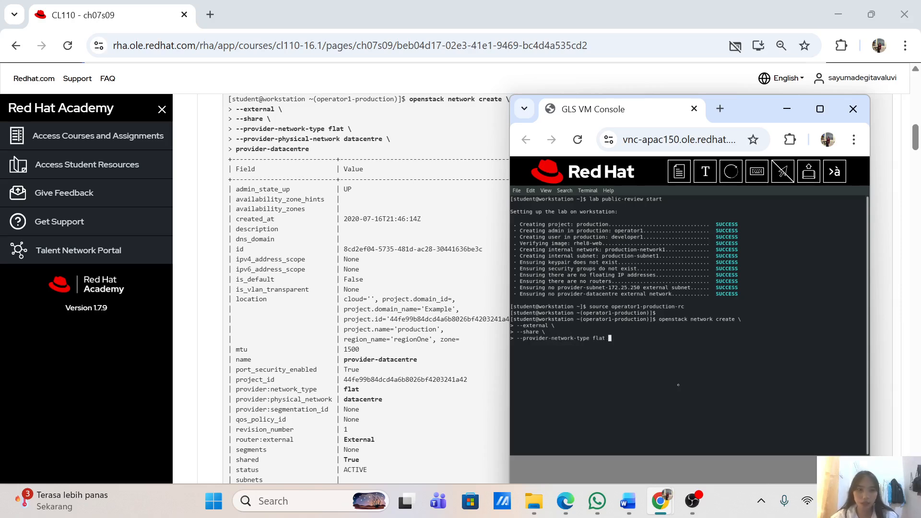
type("\\ > ")
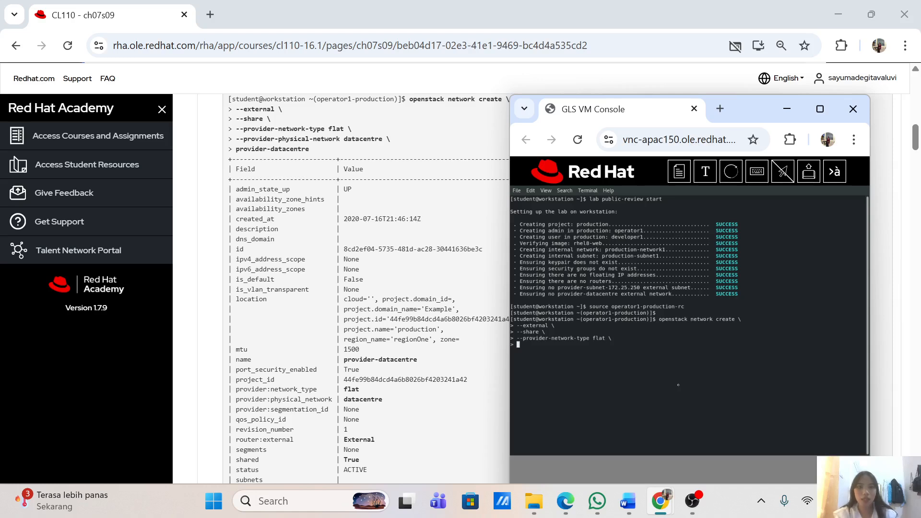
Step: Add the option "--provider-physical-network datacentre" to the network creation command and continue it on a new line
type("--")
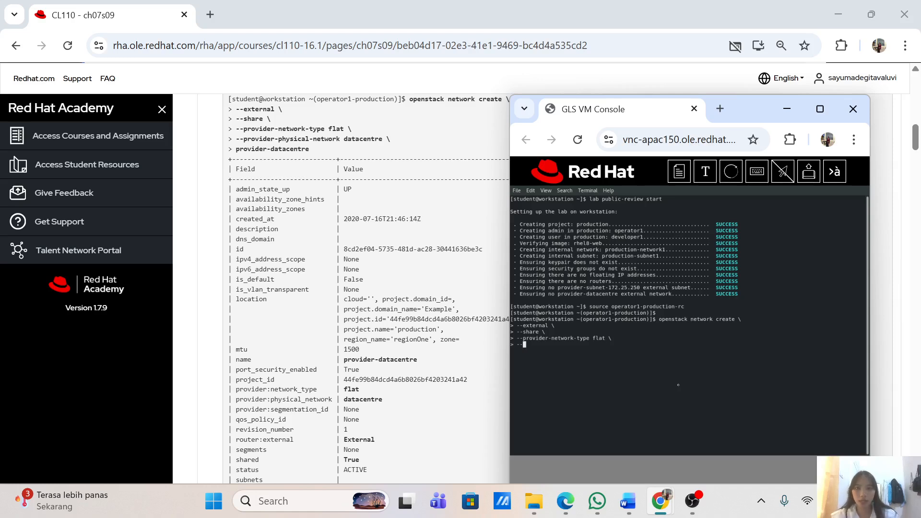
type("provi")
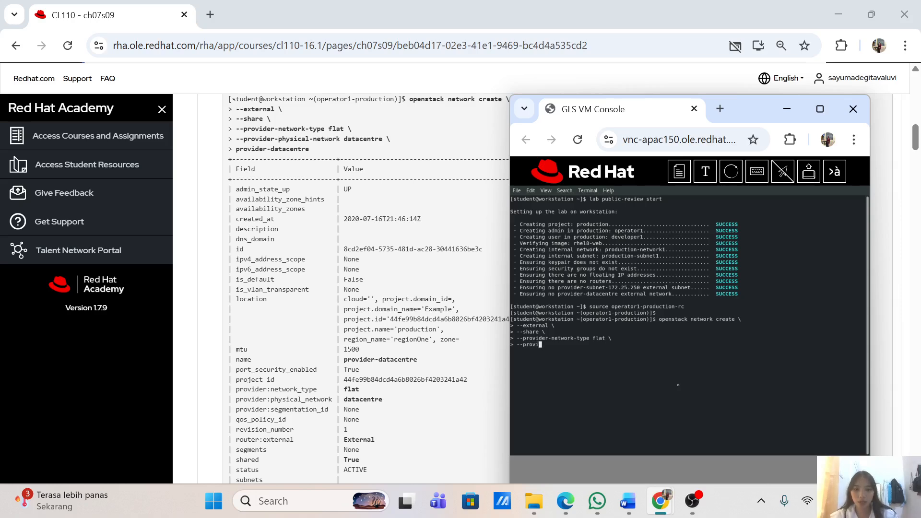
type("der-py")
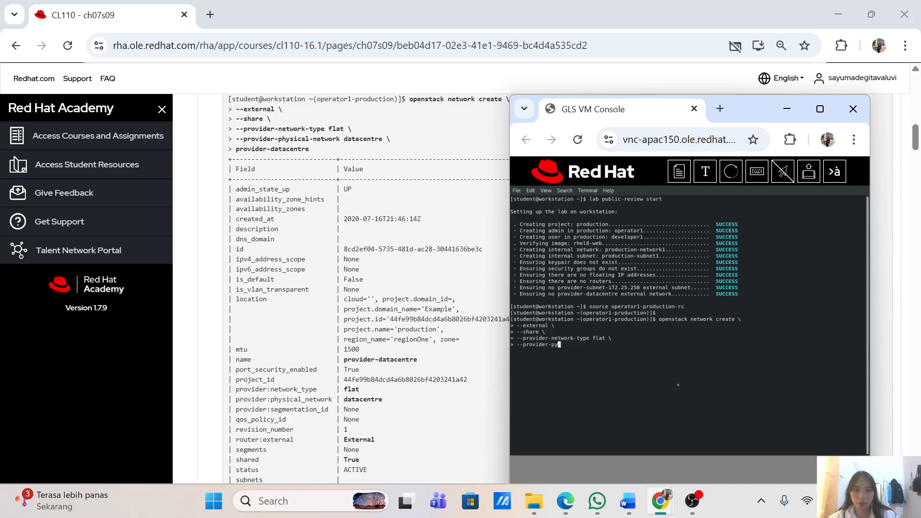
key("BackSpace")
type("h")
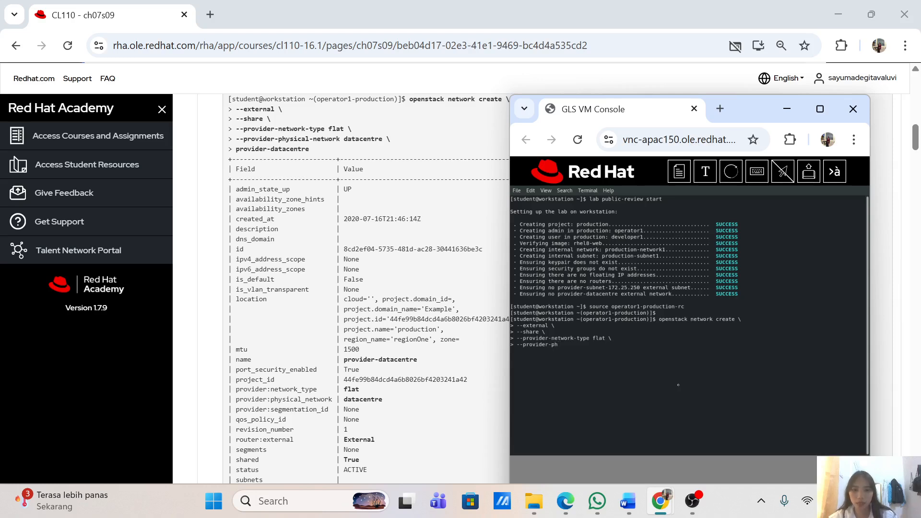
type("ysical-ne")
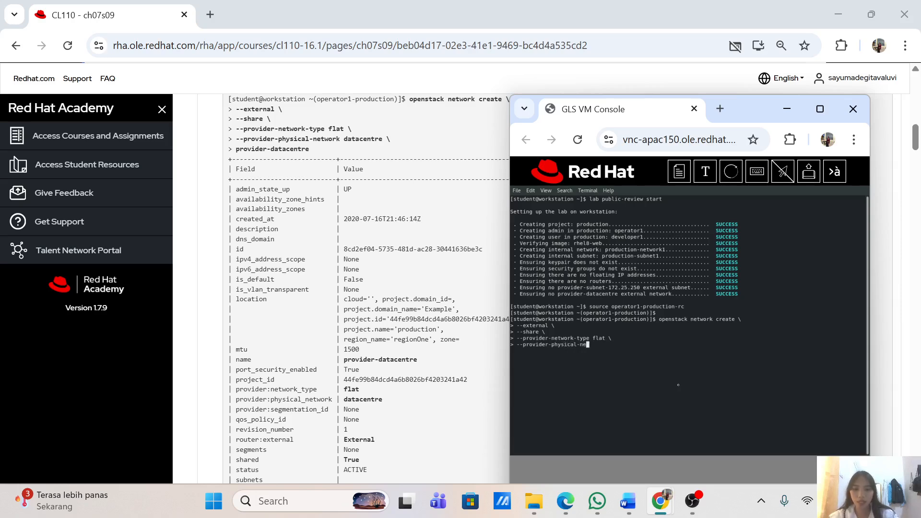
type("twork datacentre")
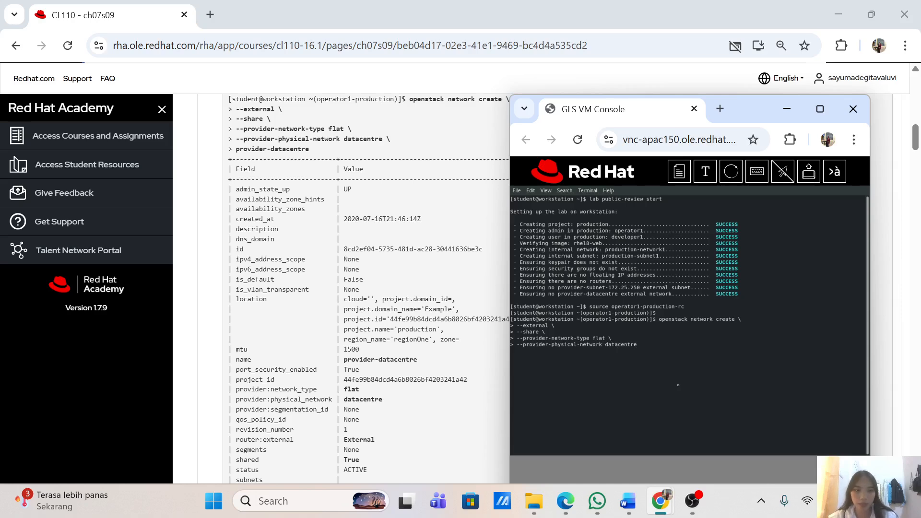
type(" \\")
key("Return")
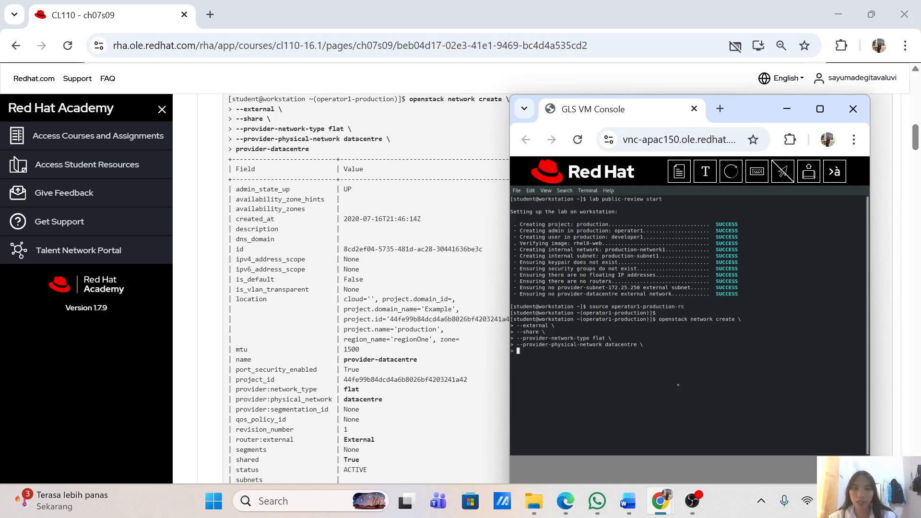
Step: Name the external network provider-datacentre and run the network creation command
type("provider-d")
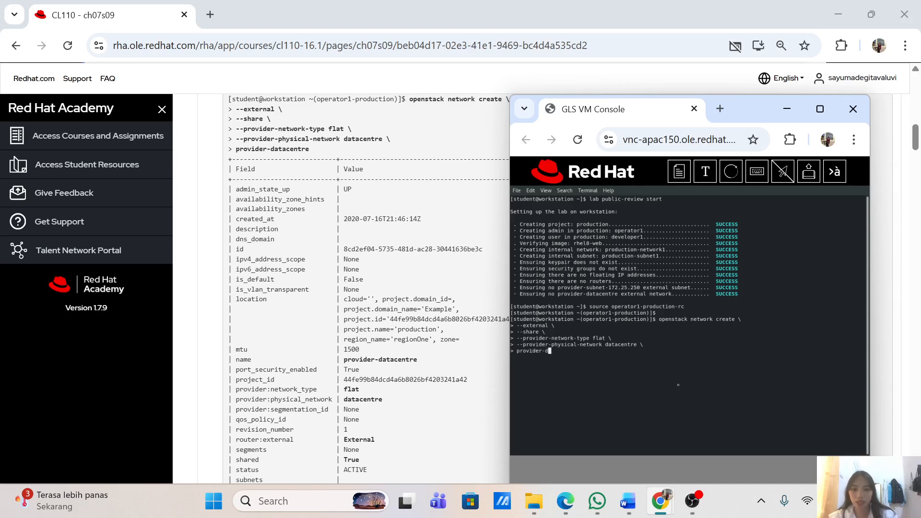
type("atacentre")
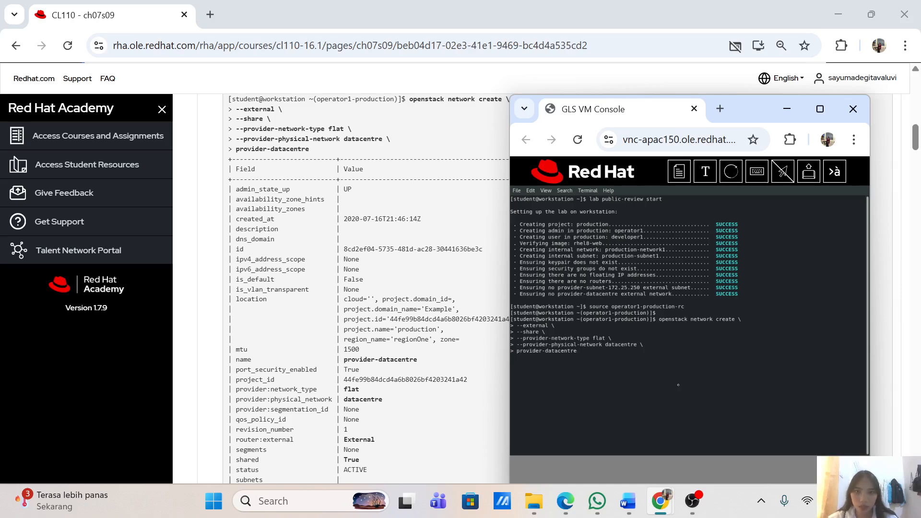
key("Return")
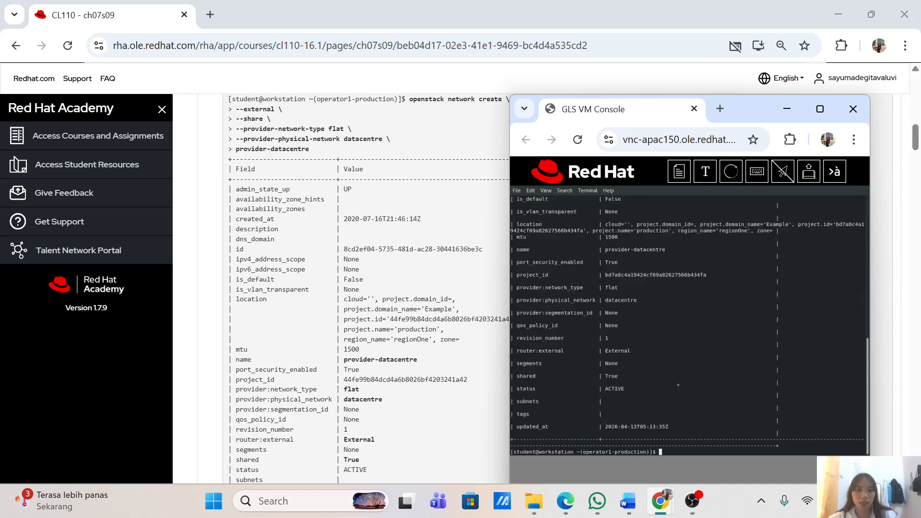
Step: Merge the console window back into the course browser as a tab and review the created provider-datacentre network's field and value table
left_click_drag(609, 115, 365, 8)
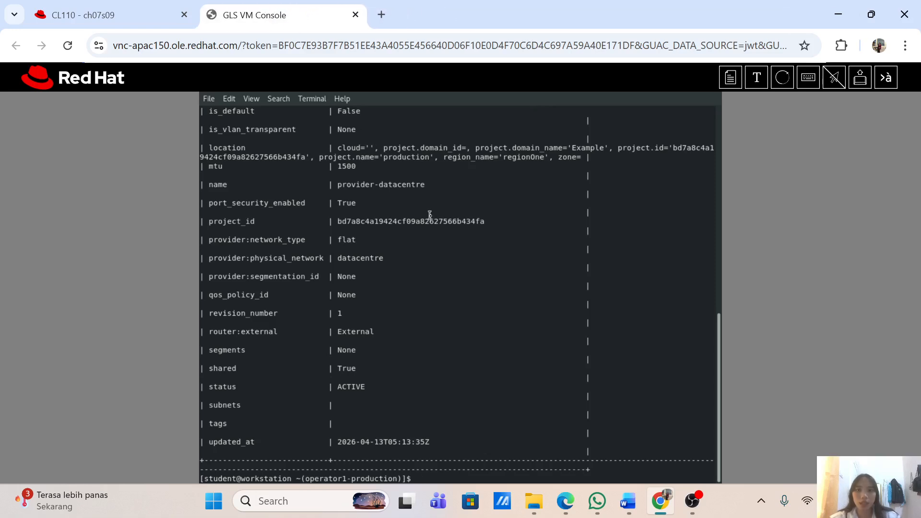
scroll(430, 214, "up", 3)
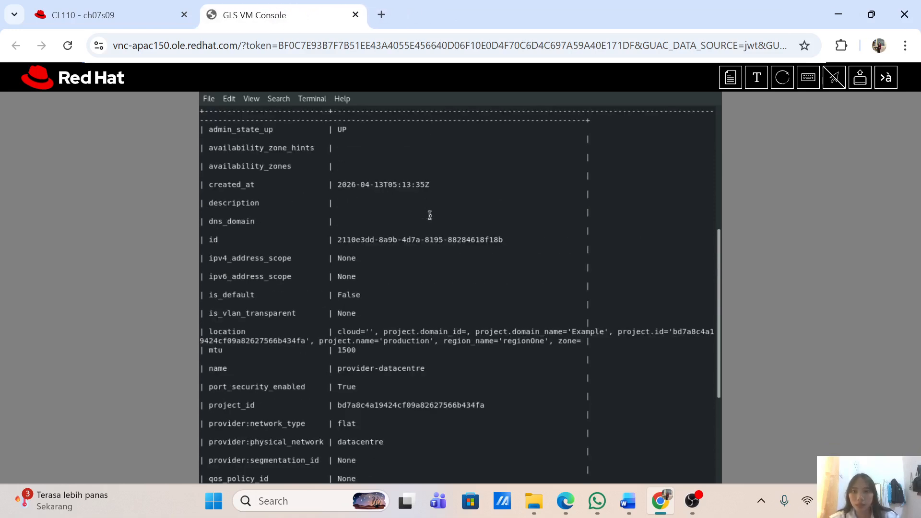
scroll(430, 215, "down", 3)
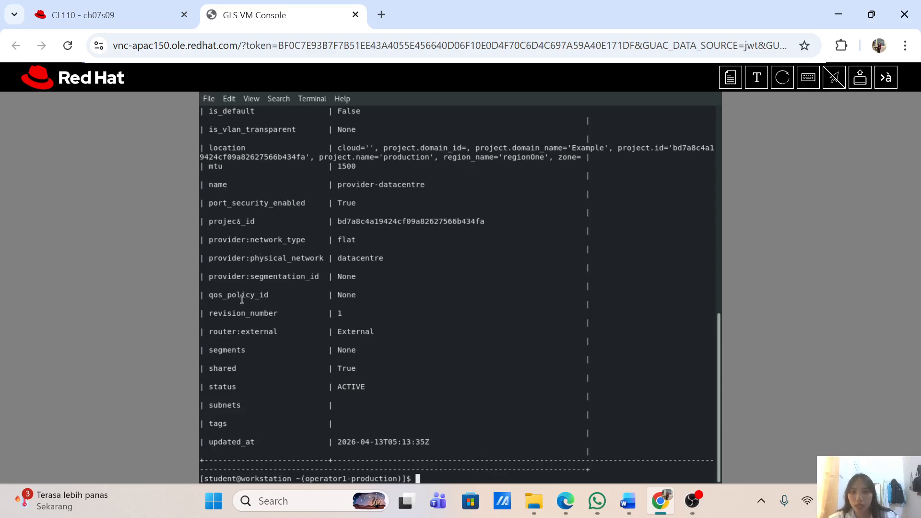
scroll(237, 290, "up", 3)
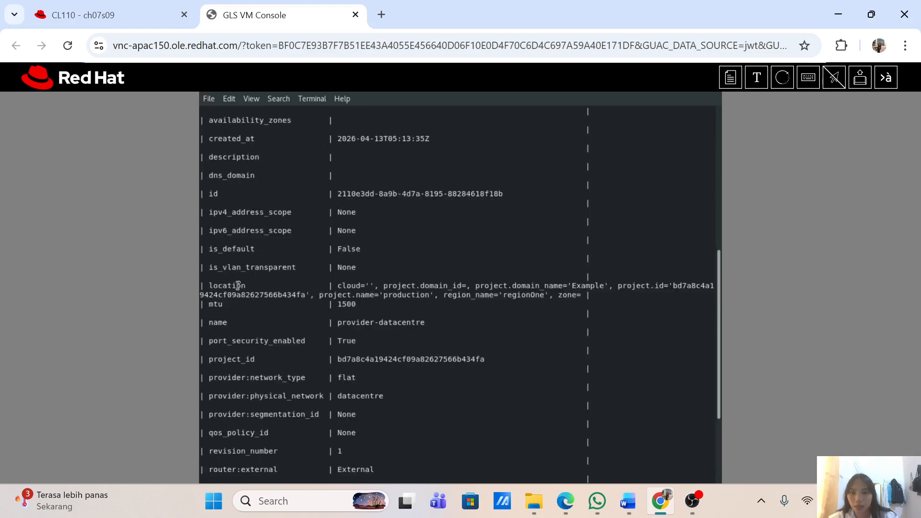
scroll(238, 288, "up", 5)
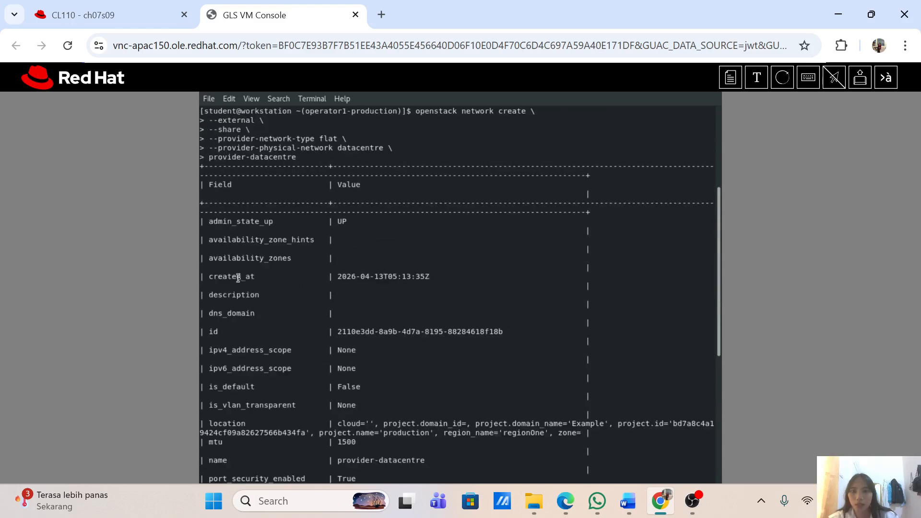
scroll(238, 279, "down", 10)
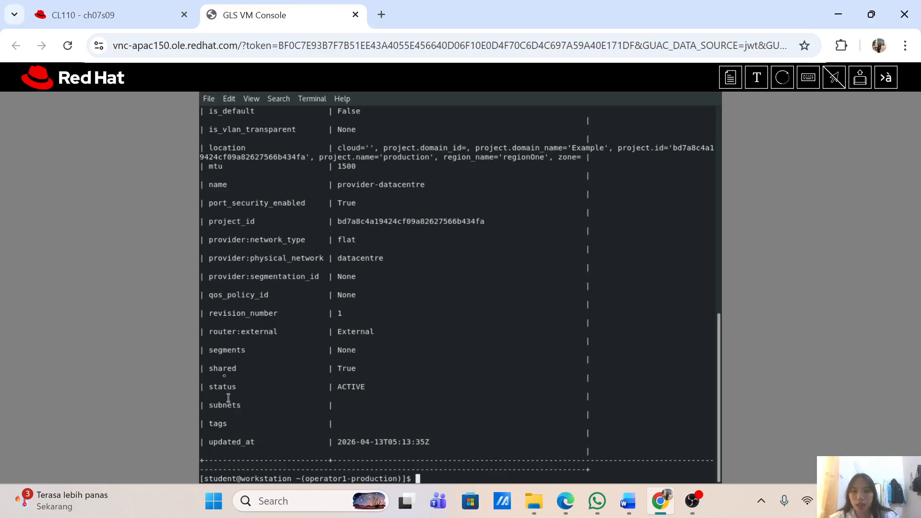
Step: Detach the GLS VM Console from the course browser into its own narrower window beside the lab instructions
left_click(92, 20)
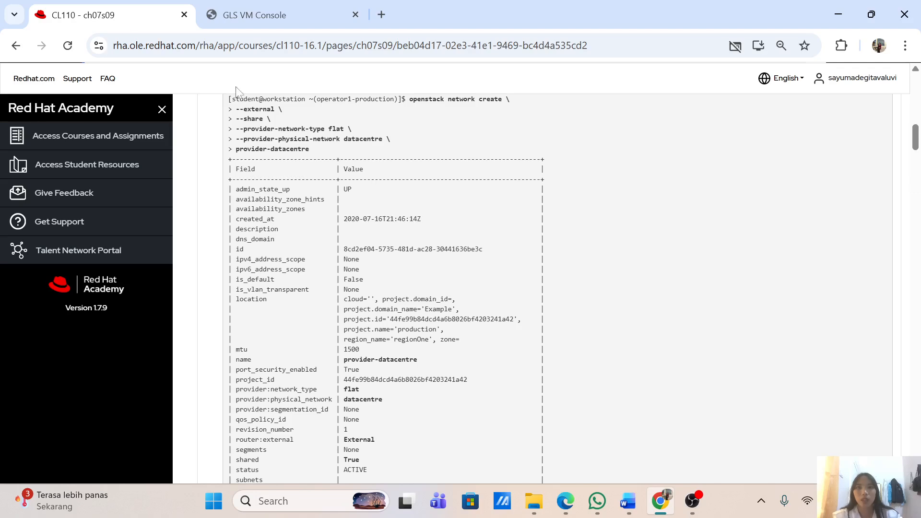
left_click_drag(290, 7, 391, 129)
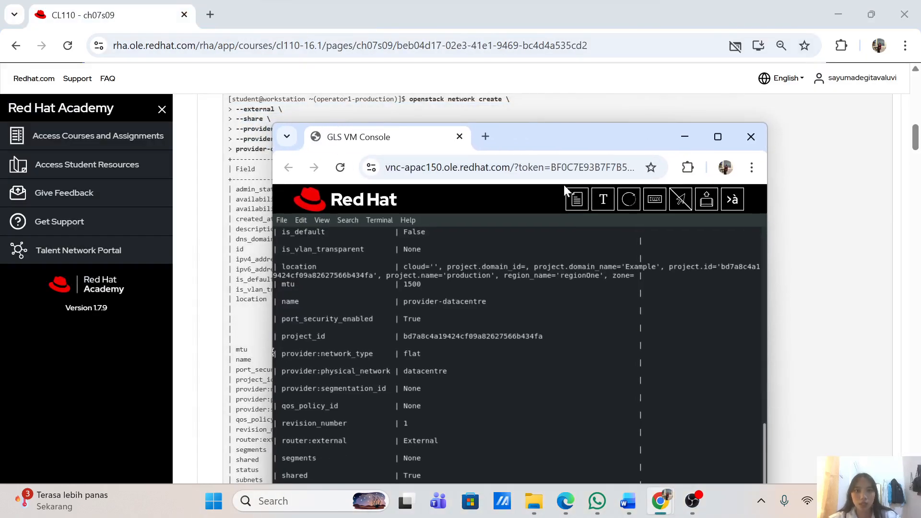
left_click_drag(271, 186, 448, 171)
left_click_drag(642, 134, 807, 87)
Step: Following lab step 1.3, begin the multi-line command "openstack subnet create" in the console and continue it on a new line
scroll(376, 307, "down", 6)
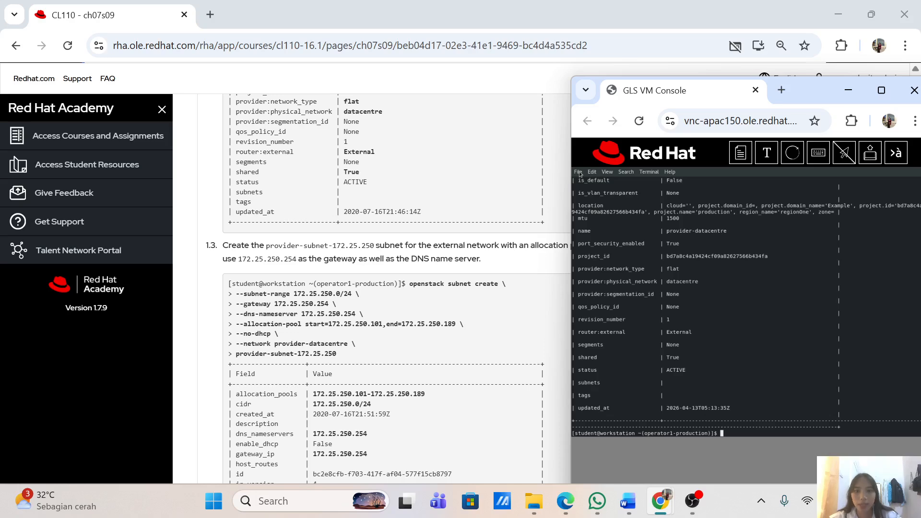
scroll(389, 303, "up", 5)
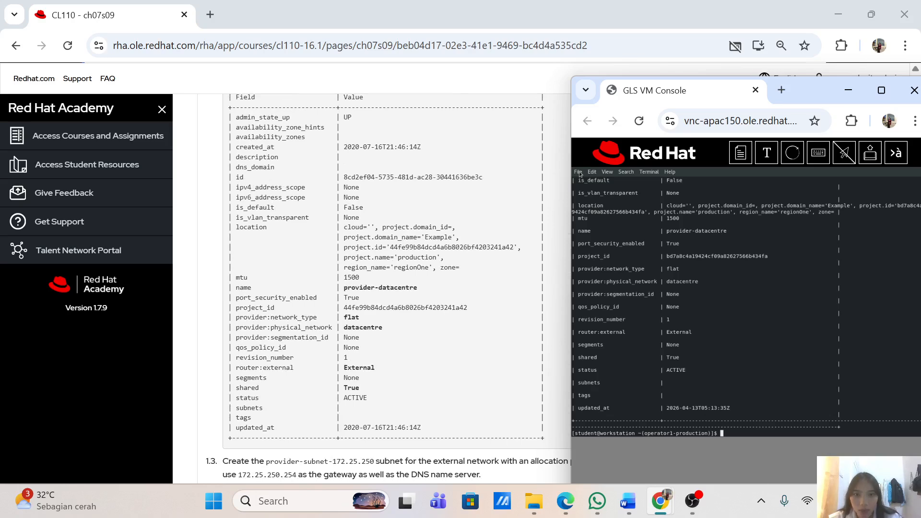
scroll(431, 235, "down", 5)
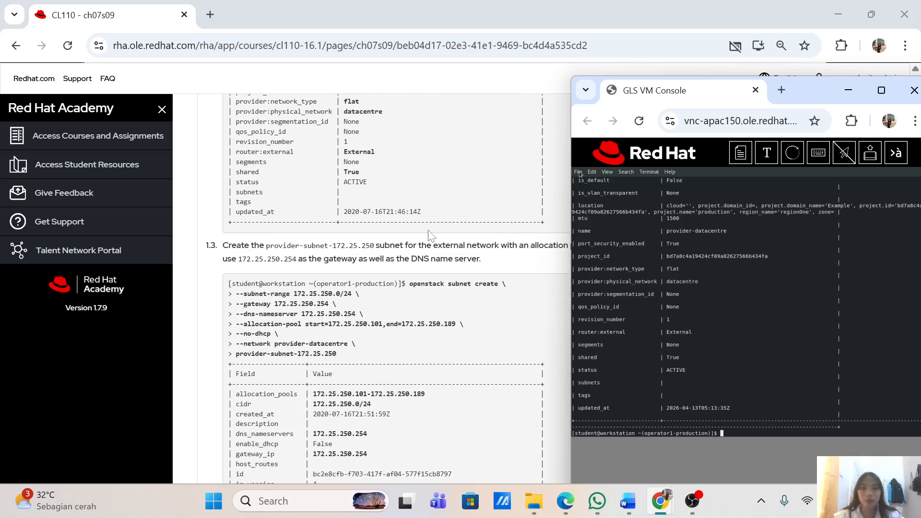
scroll(430, 236, "down", 3)
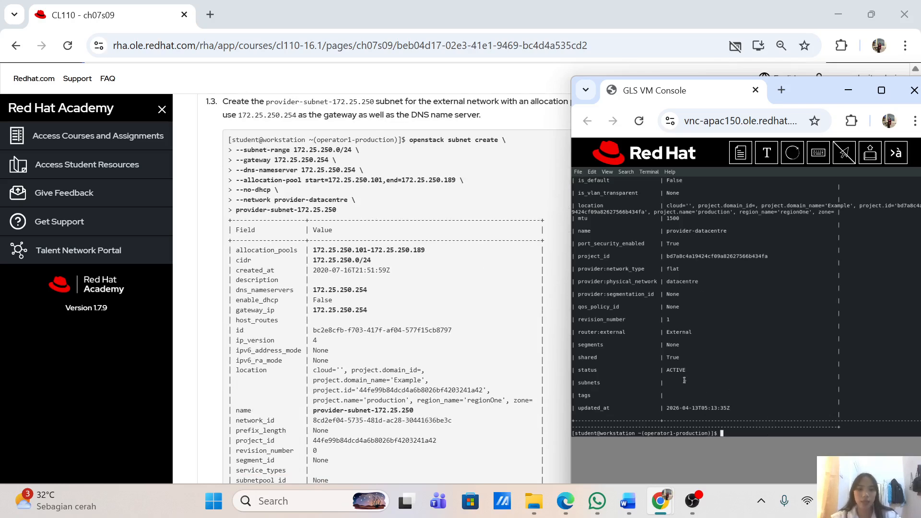
type("openstac")
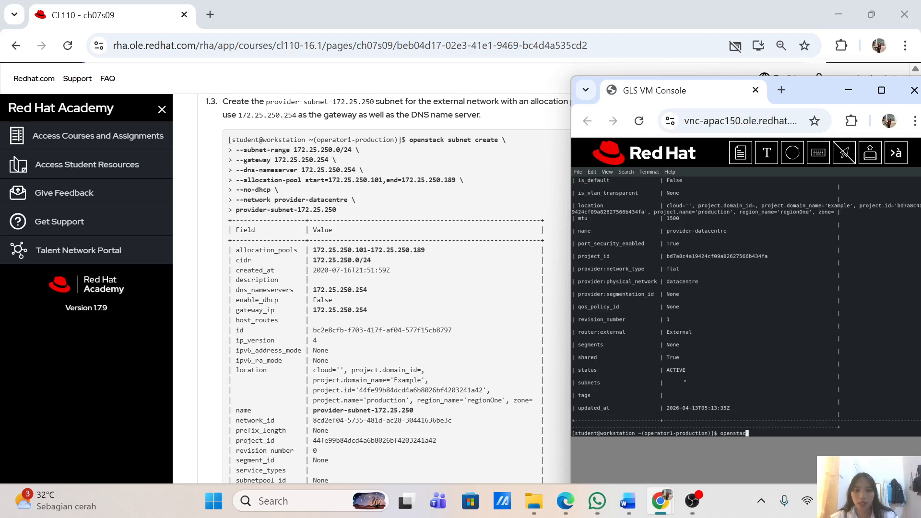
type("k subnet create")
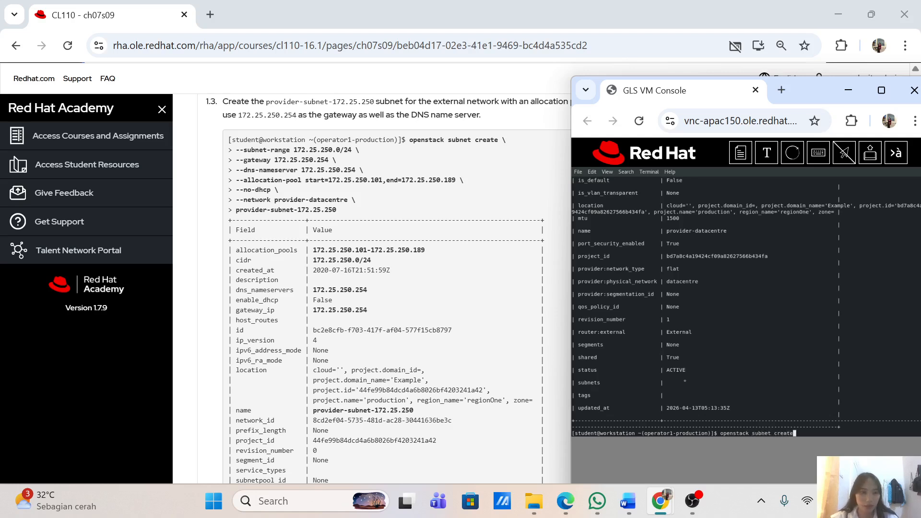
type(" \\")
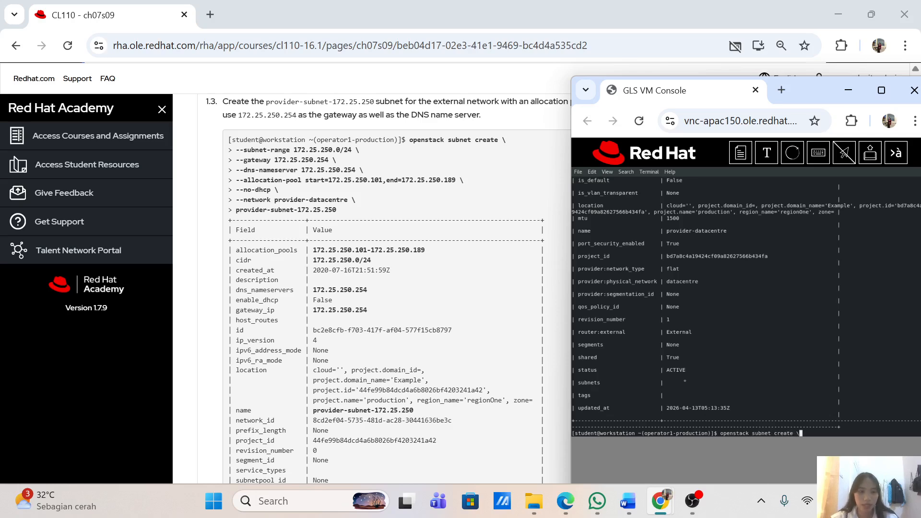
key("Return")
Step: Add the option "--subnet-range 172.25.250/24" to the subnet creation command and continue it on a new line
type("--subnet")
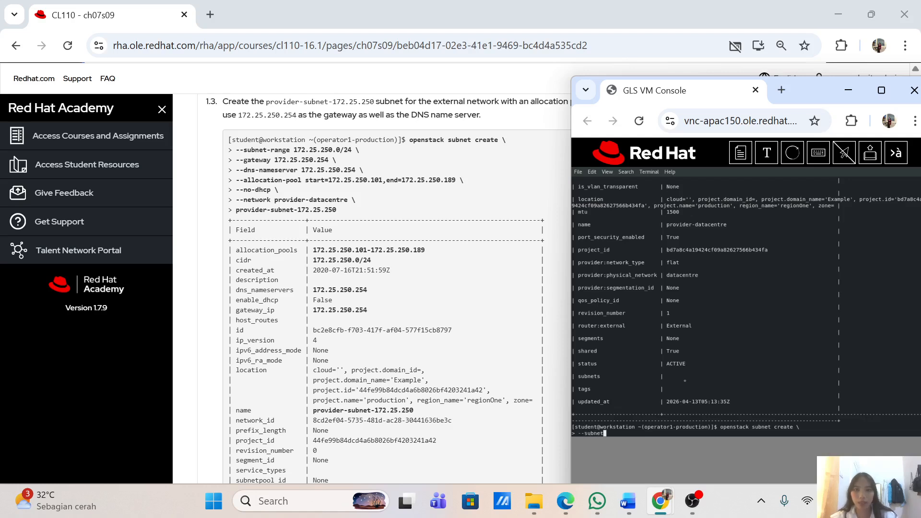
type("-range 172.")
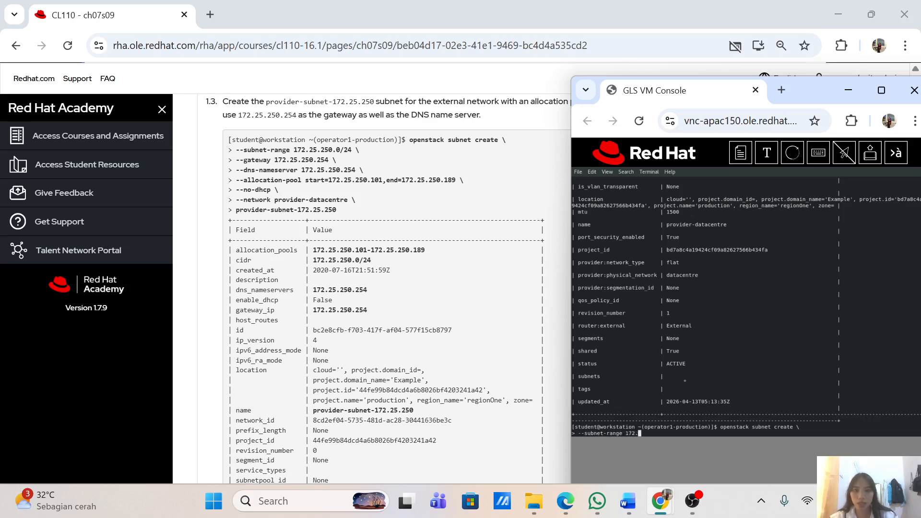
type("25.250")
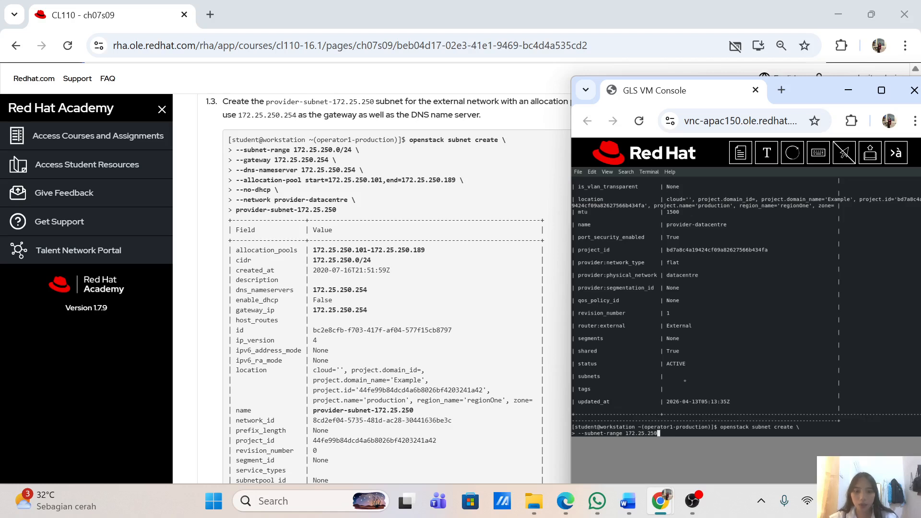
type("/24")
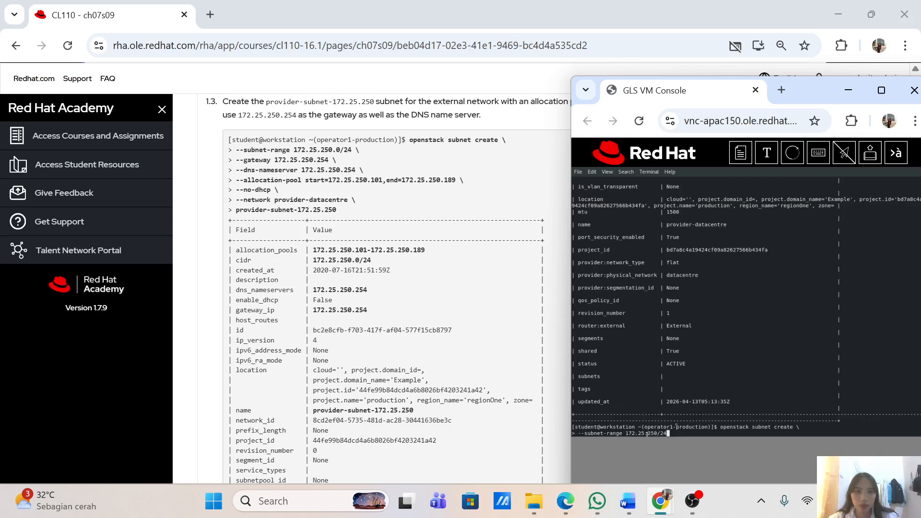
type("\\")
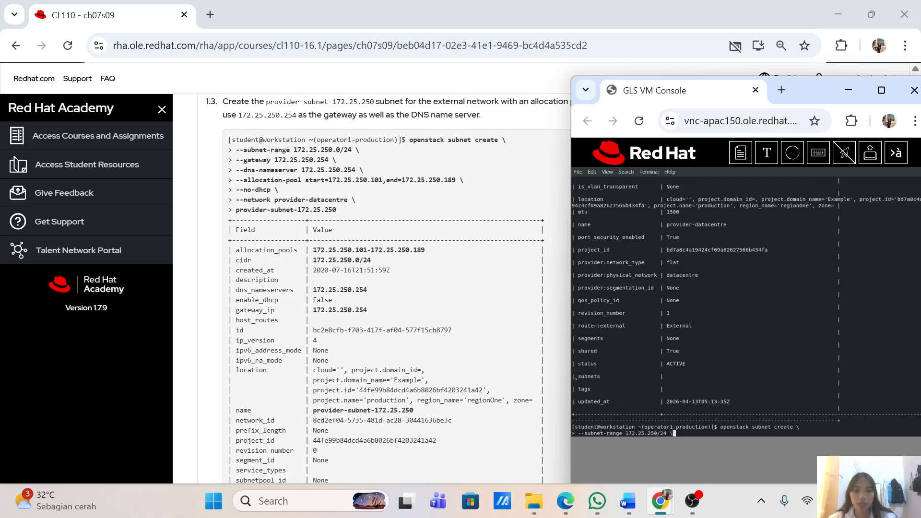
key("Return")
Step: Add the option "--gateway 172.25.250.254" to the subnet creation command and continue it on a new line
type("--gateway")
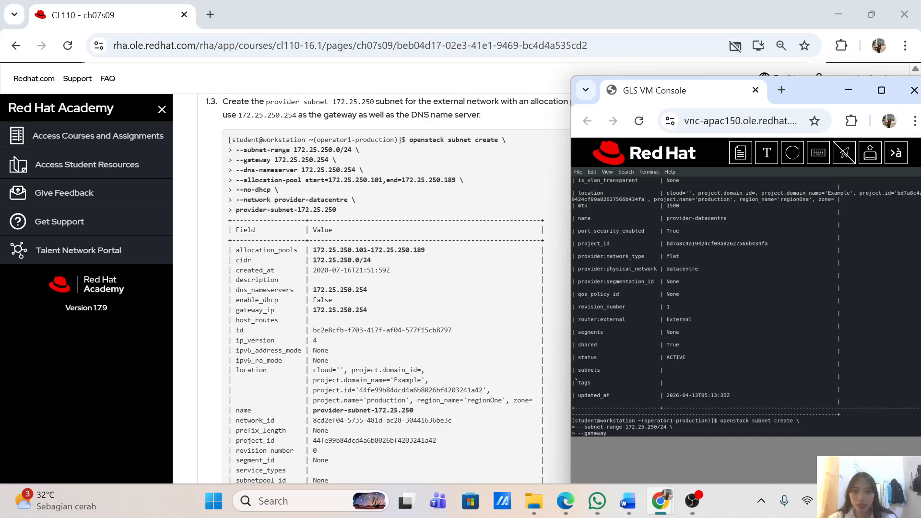
type(" 172")
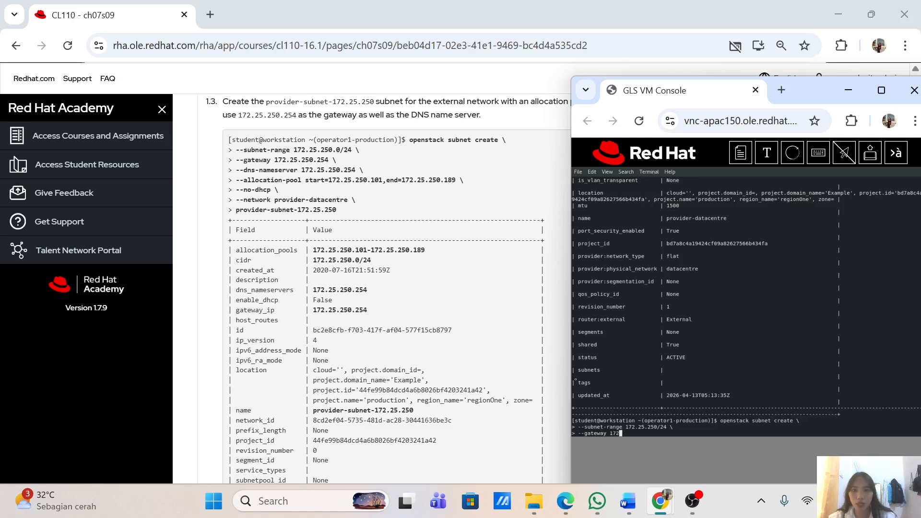
type(".25.250.254 \\")
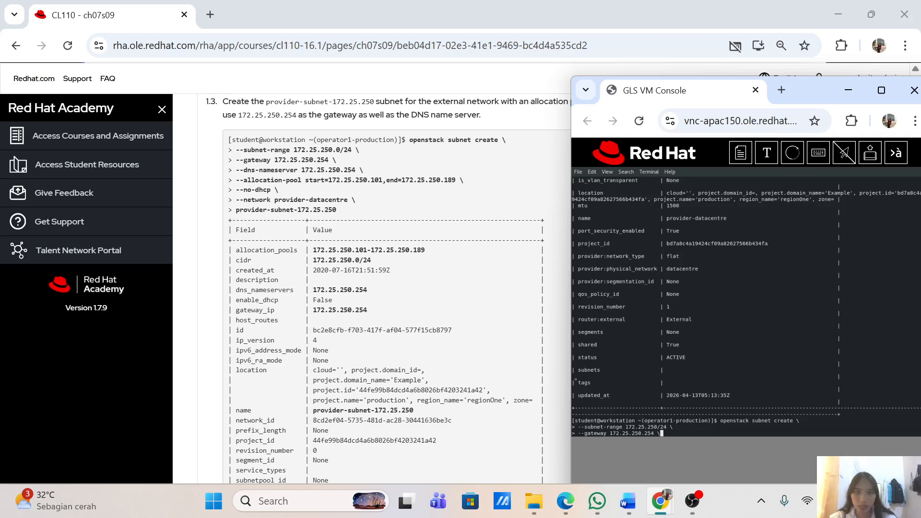
key("Return")
Step: Add the option "--dns-nameserver 172.25.250.254" to the subnet creation command and continue it on a new line
type("--")
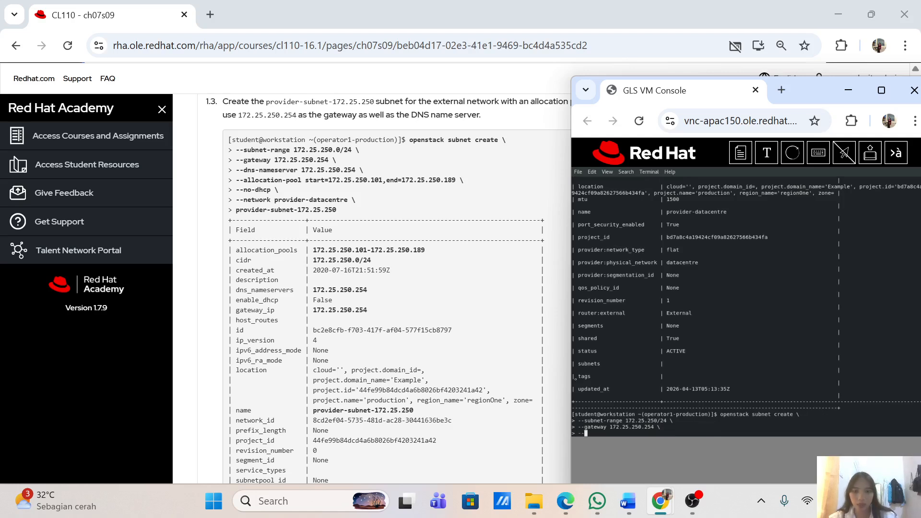
type("dns-nameserver")
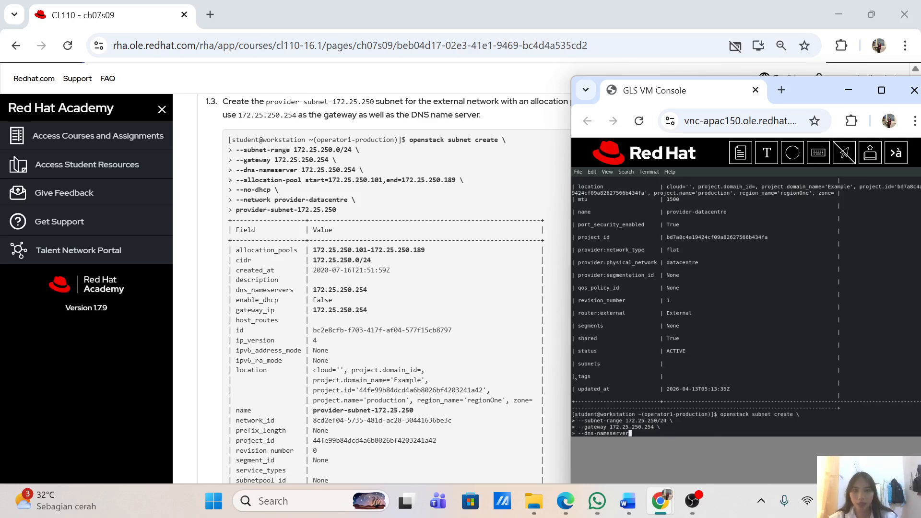
type(" 172.25.250.254 \\")
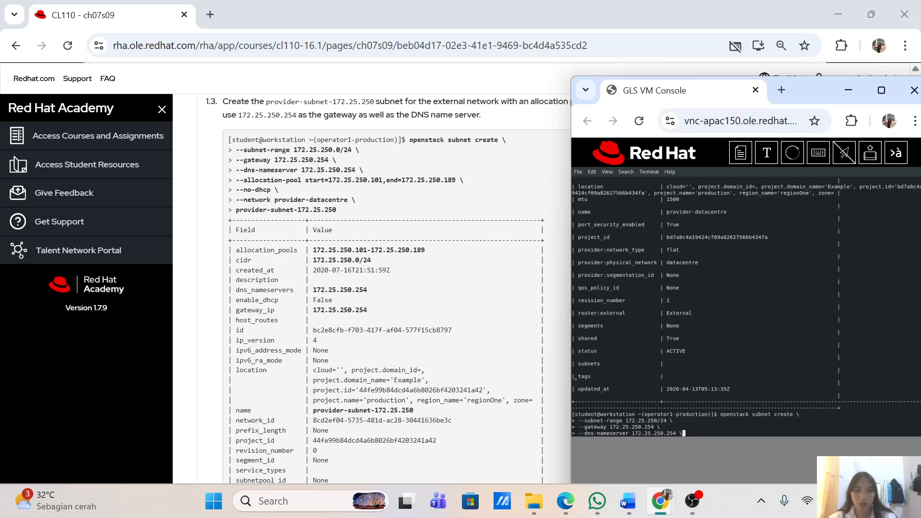
key("Return")
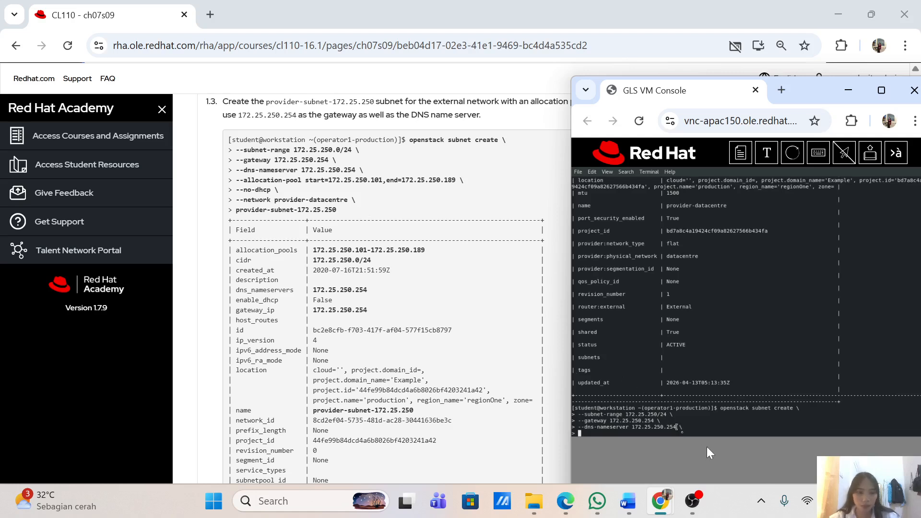
Step: Add the option "--allocation-pool start=172.25.250.101,end=172.25.250.189" from the lab instructions to the subnet creation command and continue it on a new line
left_click_drag(465, 180, 236, 180)
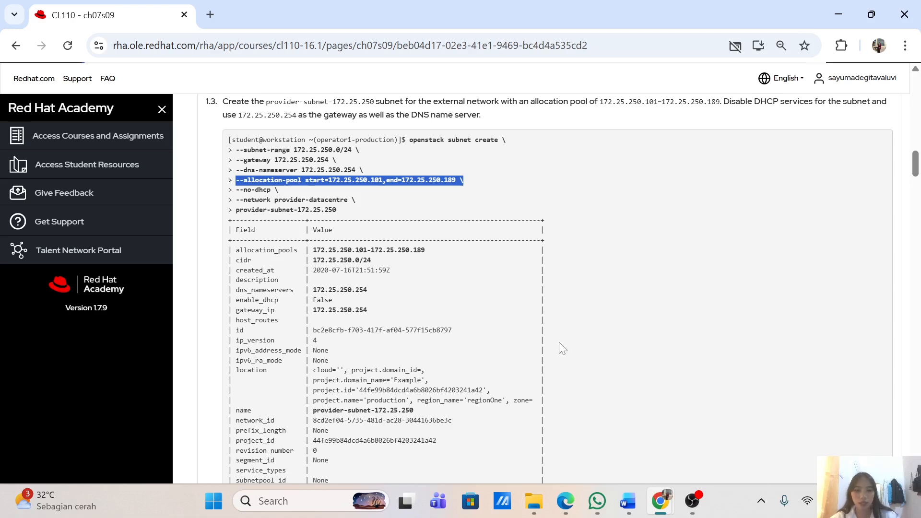
key("alt+Tab")
type("--allocation-pool start=172.25.250.101,end=172.25.250.189 \\")
key("Return")
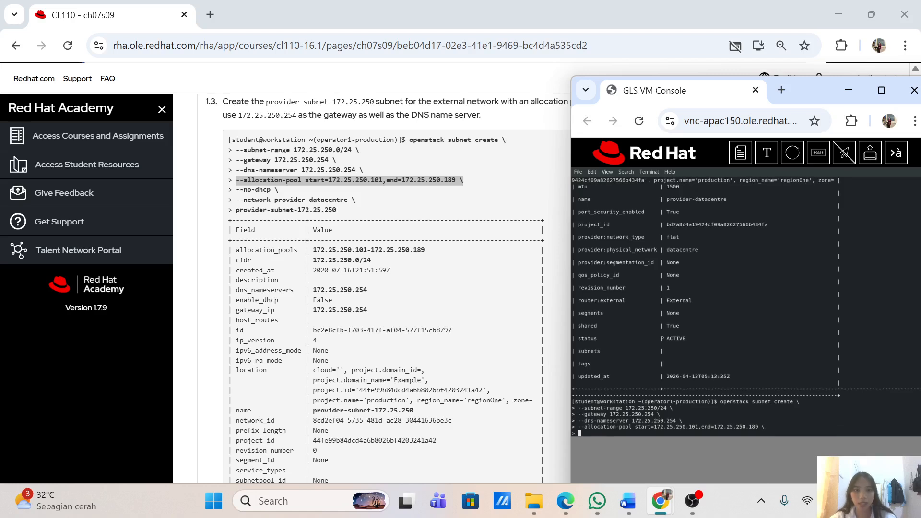
Step: Add the option "--no-dhcp" to the subnet creation command and continue it on a new line
type("--np")
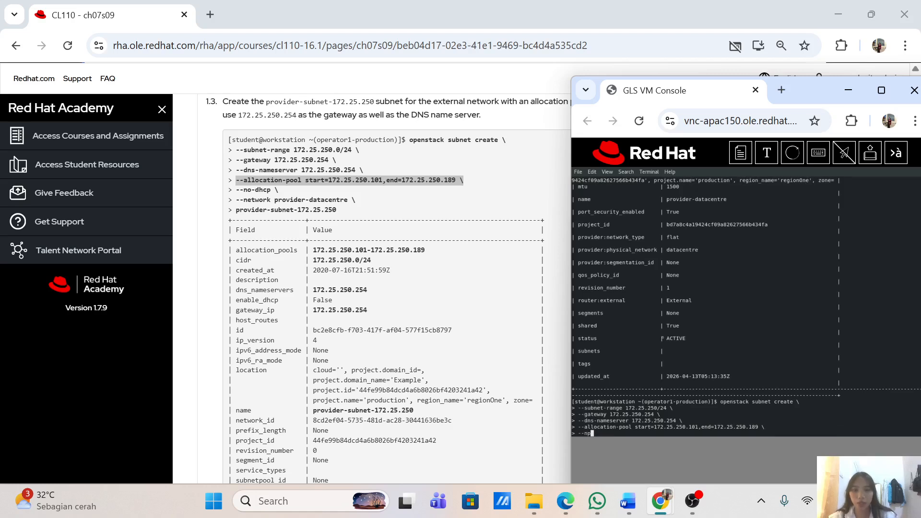
key("BackSpace")
type("o")
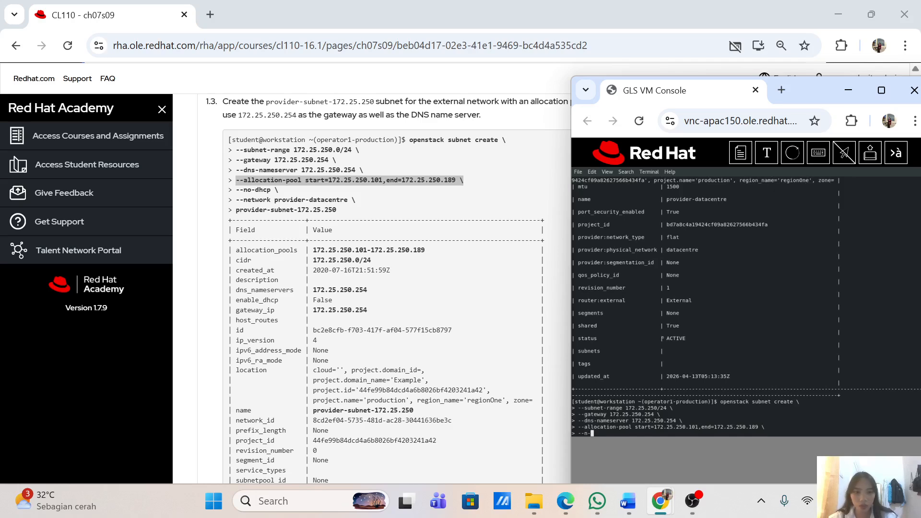
type("-dhcp \\")
key("Return")
Step: Add the option "--network provider-datacentre" to the subnet creation command and continue it on a new line
type("--ne")
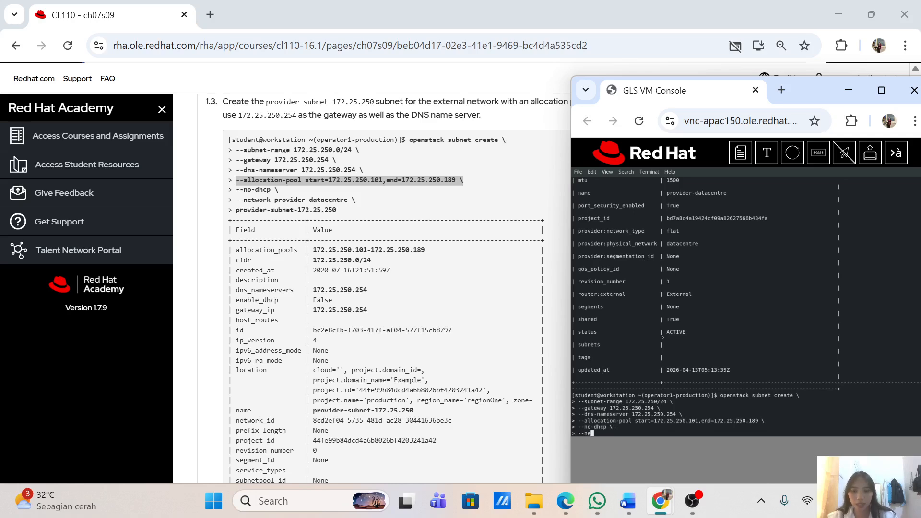
type("twork provider")
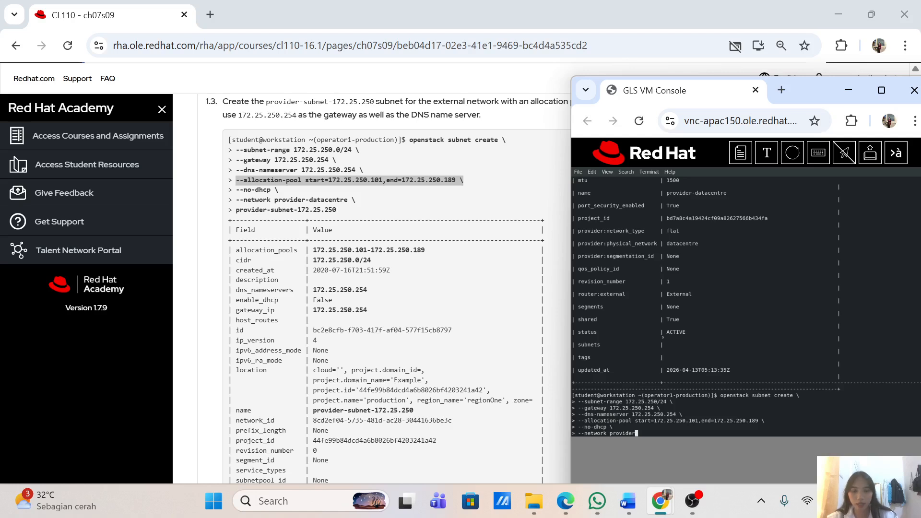
type("-datacentr")
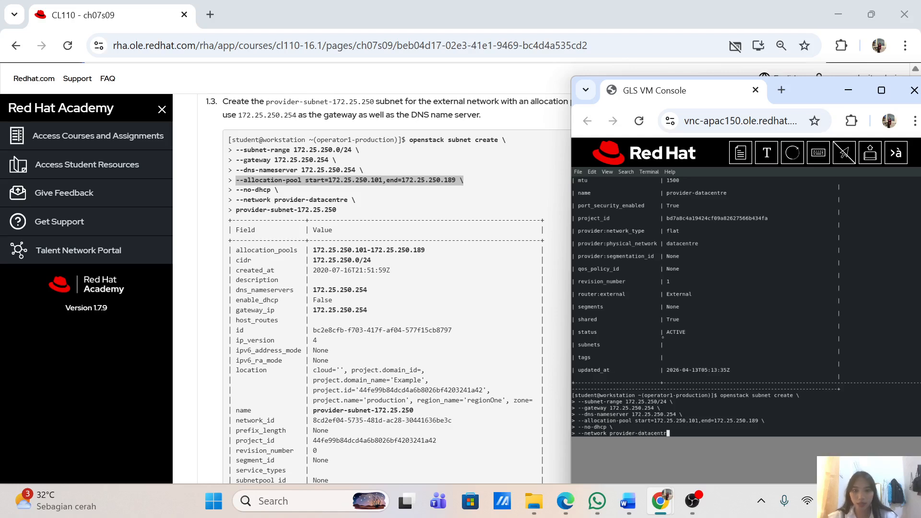
type("e \\")
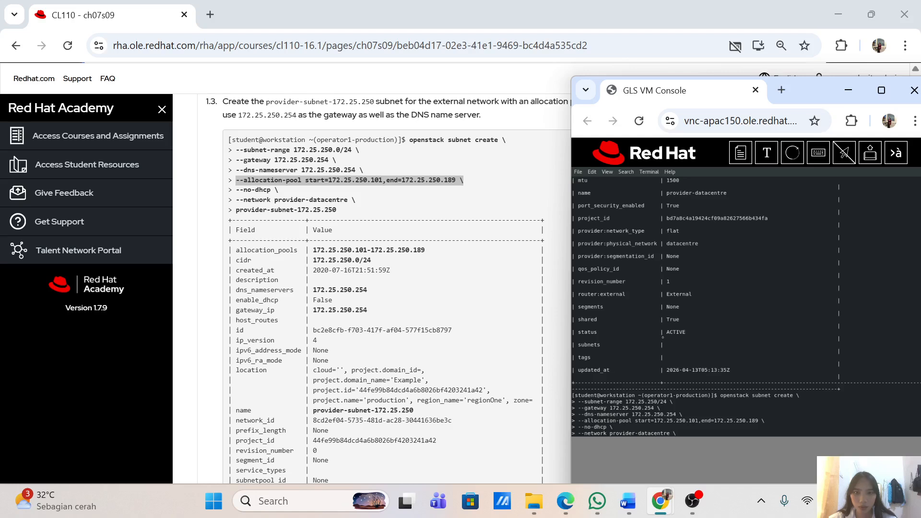
key("Return")
Step: Name the external subnet provider-subnet-172.25.250 and run the subnet creation command
type("provi")
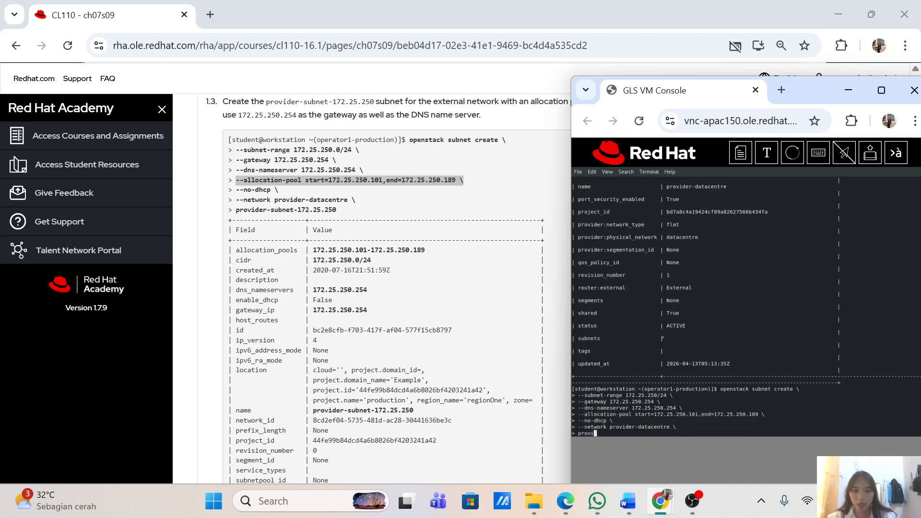
type("der-subnet-")
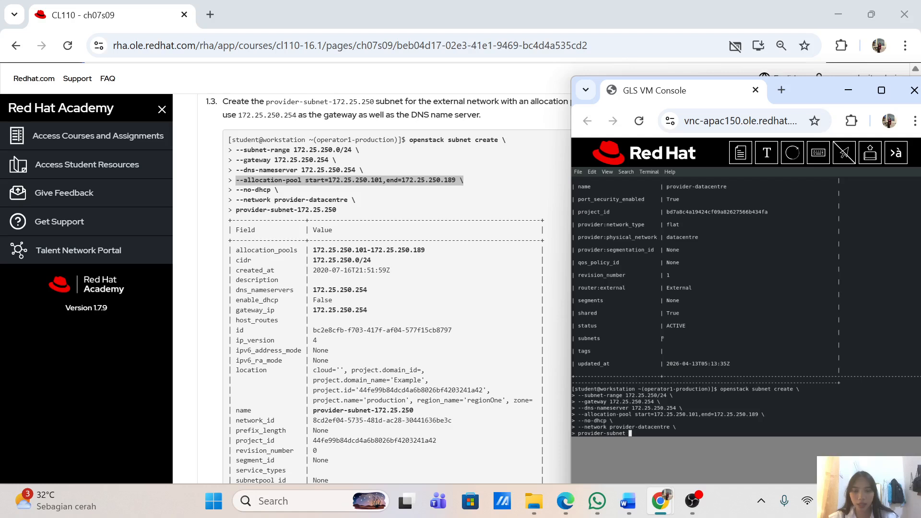
type("172")
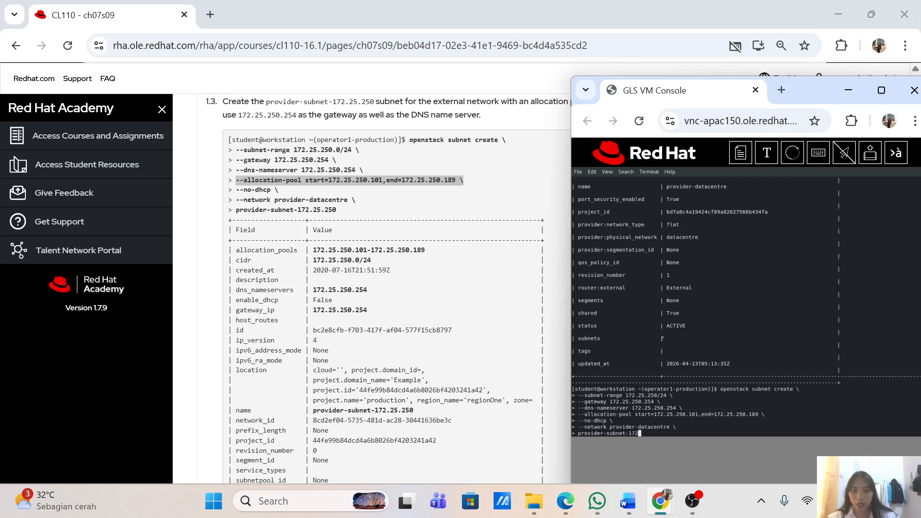
type(".25.250")
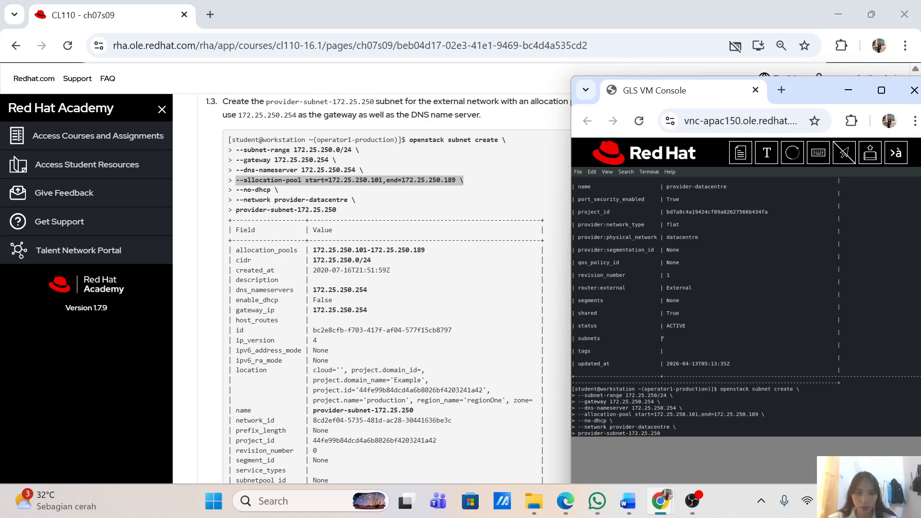
key("Return")
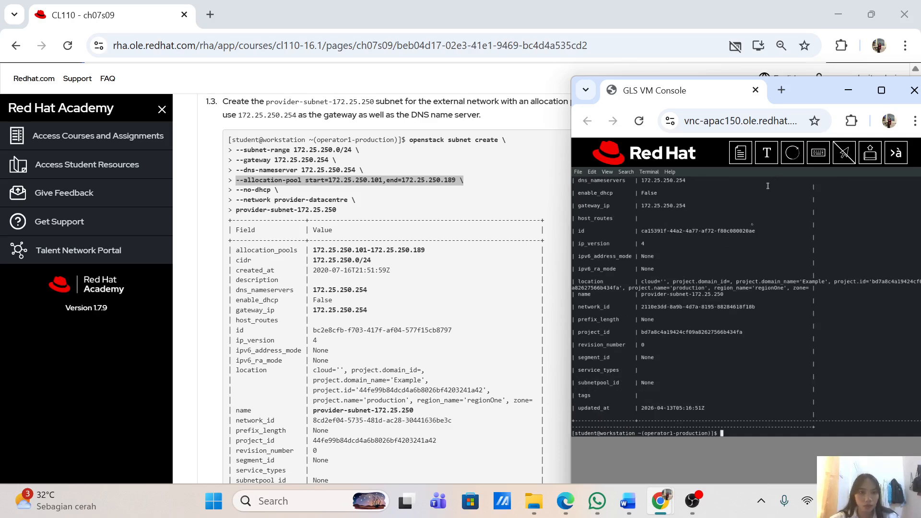
scroll(671, 321, "up", 5)
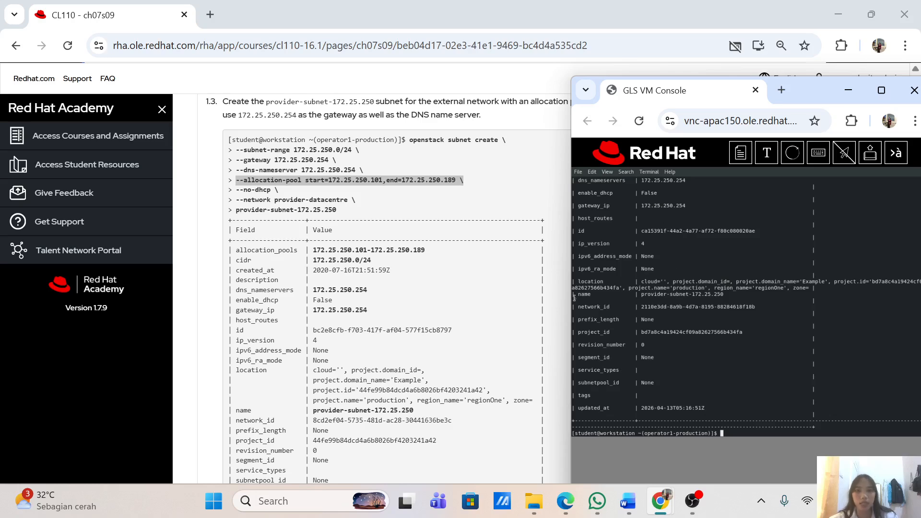
Step: Source the developer1-production-rc credentials file in the workstation terminal to work as the developer1 user
scroll(568, 298, "down", 6)
scroll(574, 298, "down", 4)
scroll(575, 298, "up", 3)
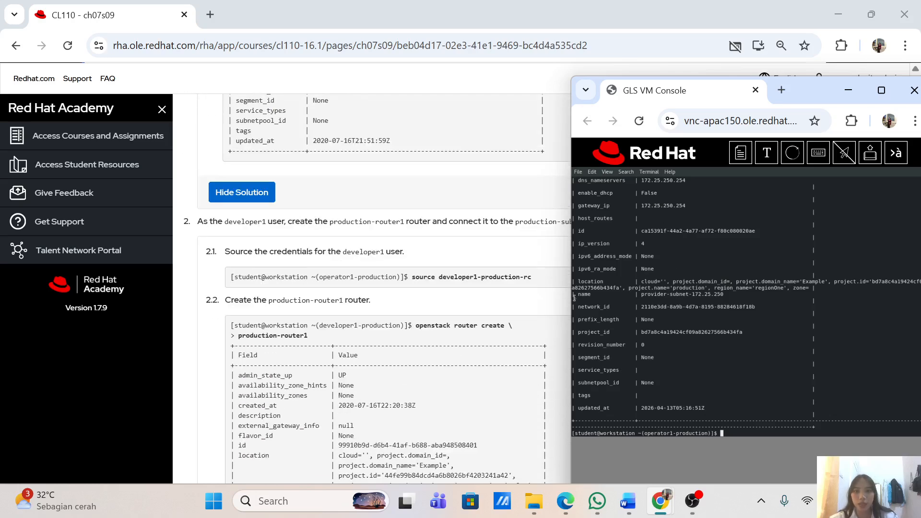
scroll(574, 298, "down", 3)
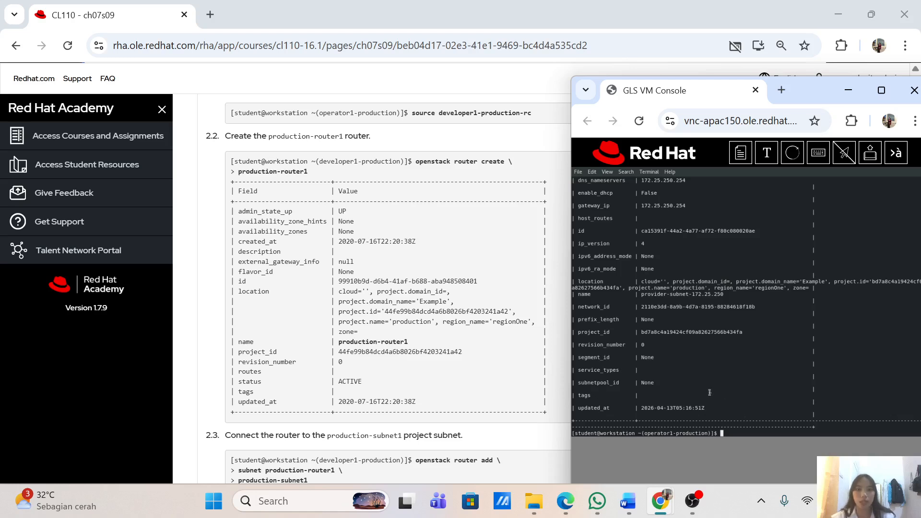
type("sou")
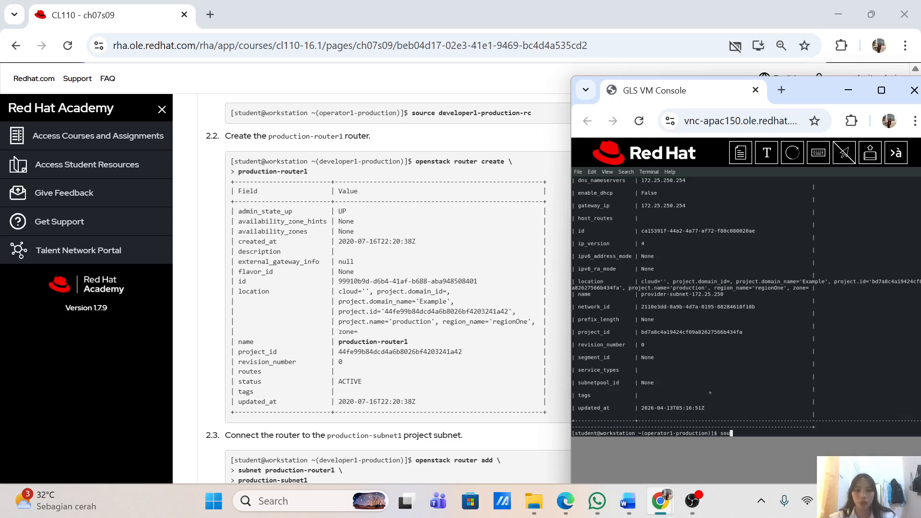
type("rce developer1-production-rc")
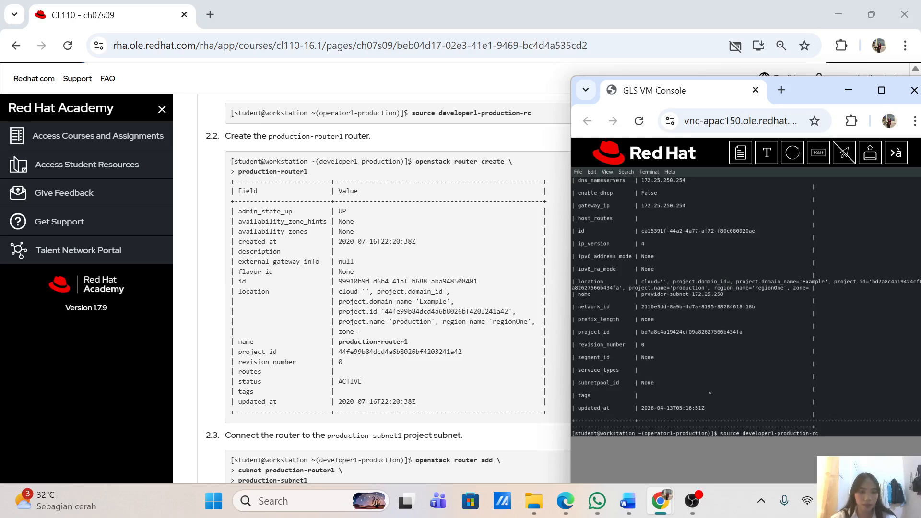
key("Return")
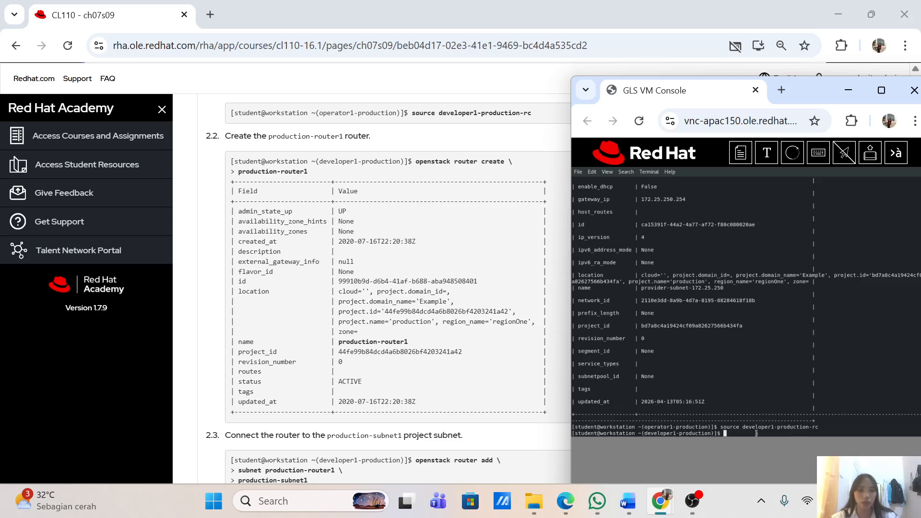
key("Return")
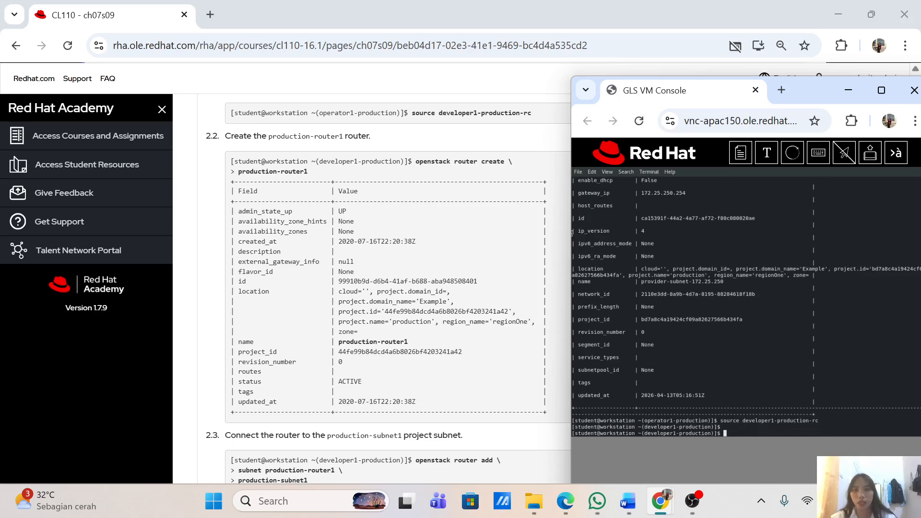
Step: Create a router named production-router1 with the openstack router create command
scroll(571, 233, "down", 2)
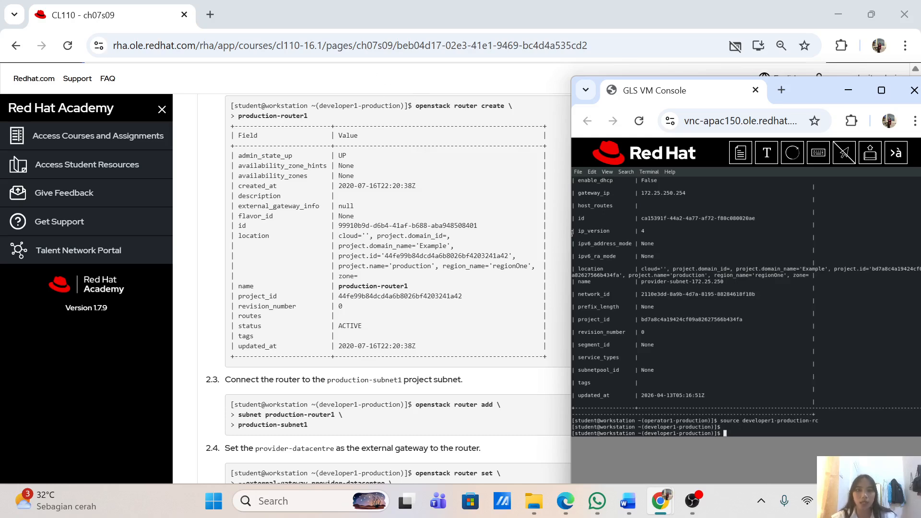
type("opens")
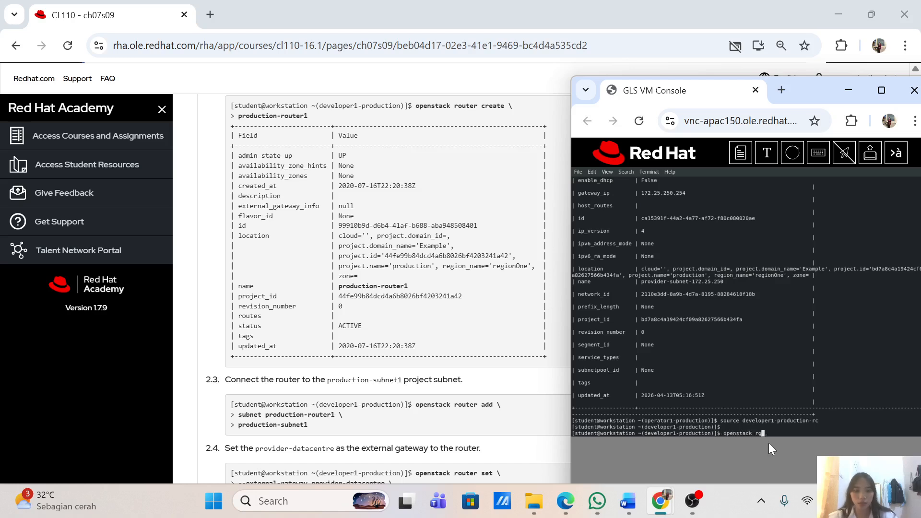
type("tack rguter create \\")
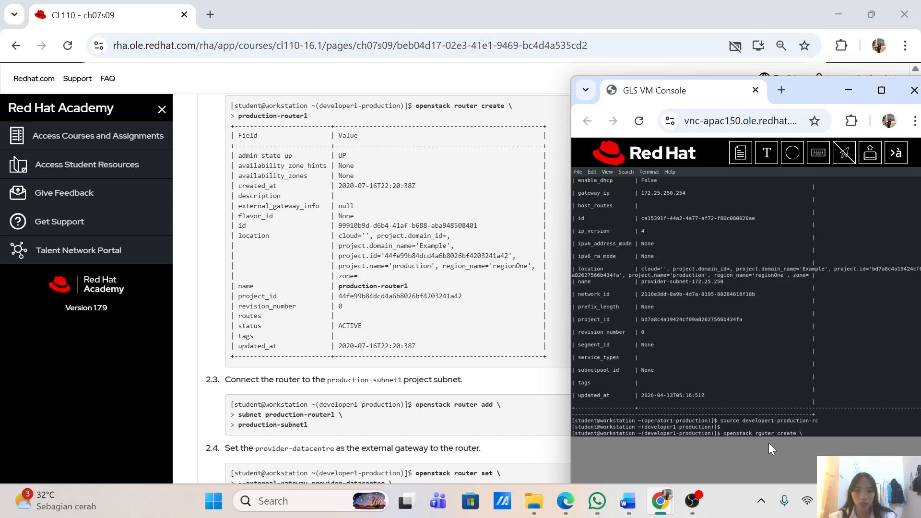
key("Return")
type("production")
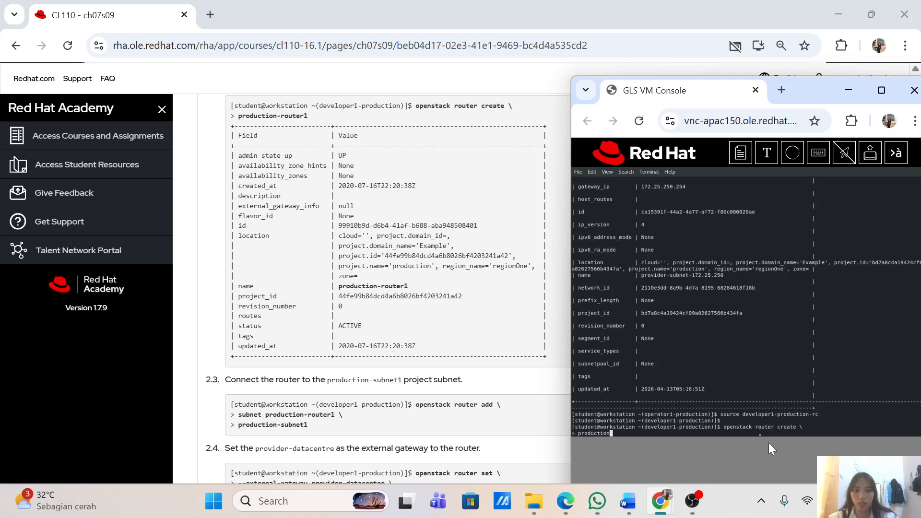
type("-route")
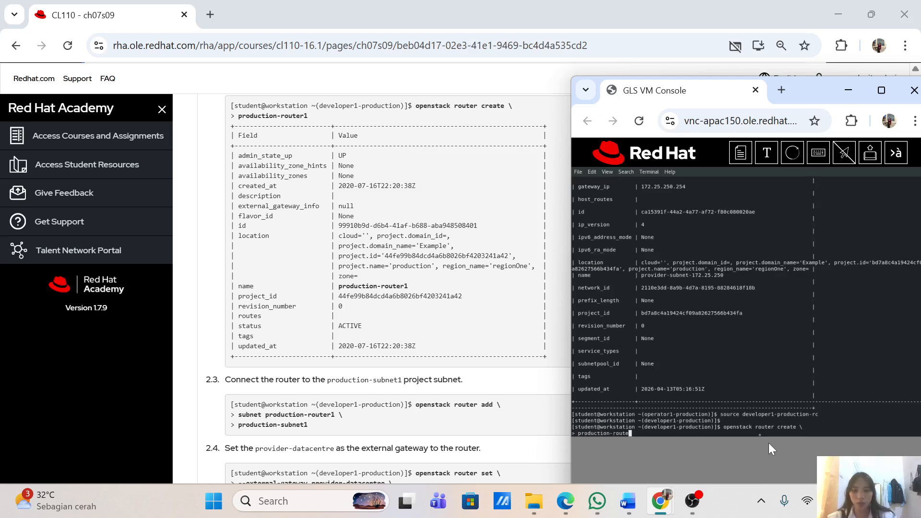
type("r1")
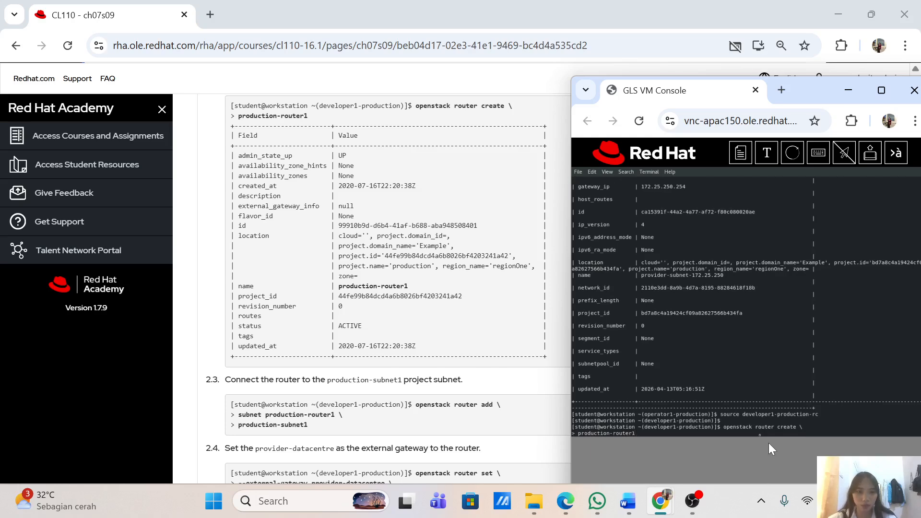
key("Return")
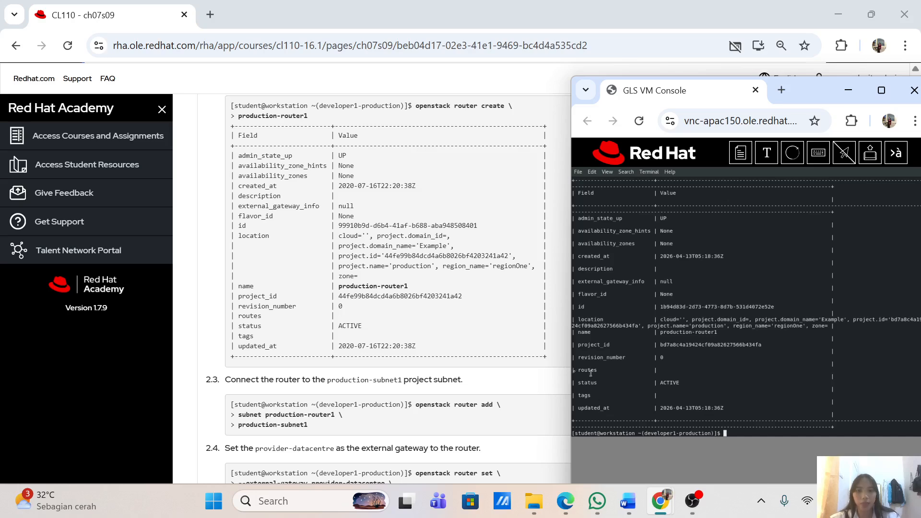
Step: Connect production-router1 to the production-subnet1 project subnet with the openstack router add subnet command
scroll(377, 288, "down", 6)
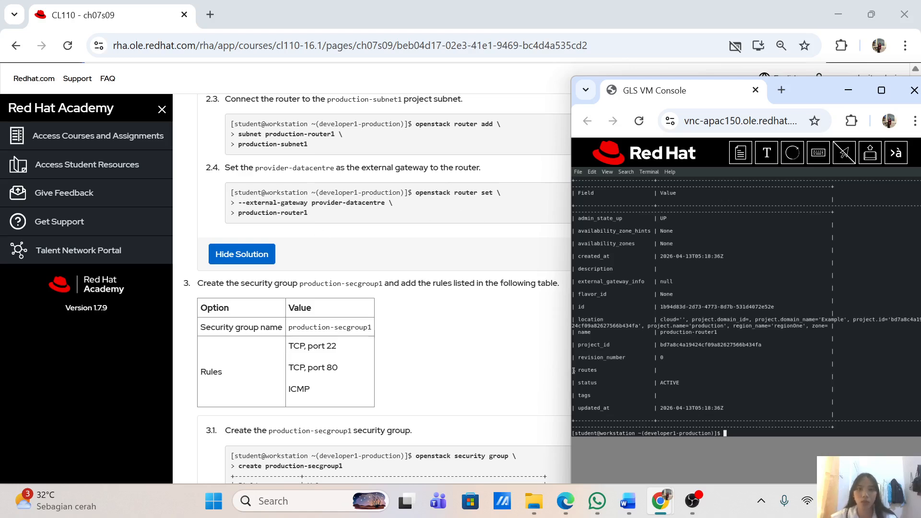
scroll(501, 169, "down", 1)
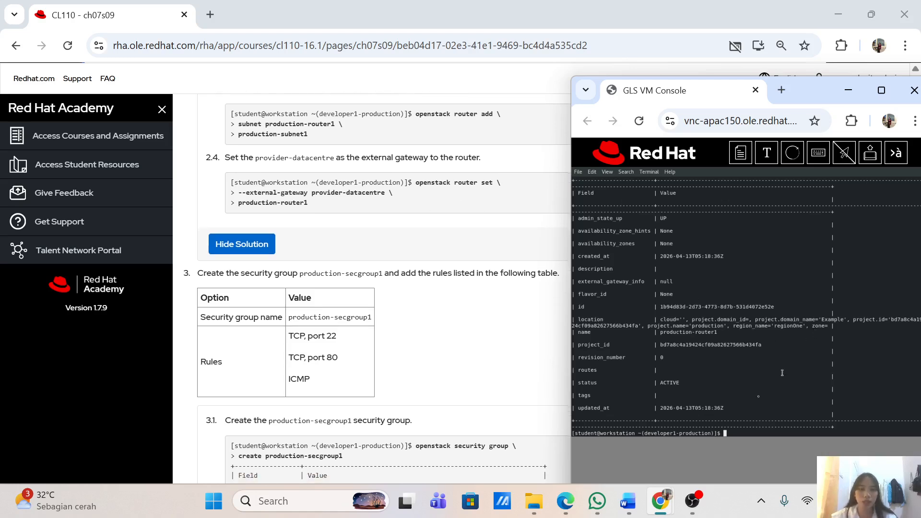
key("Return")
type("op")
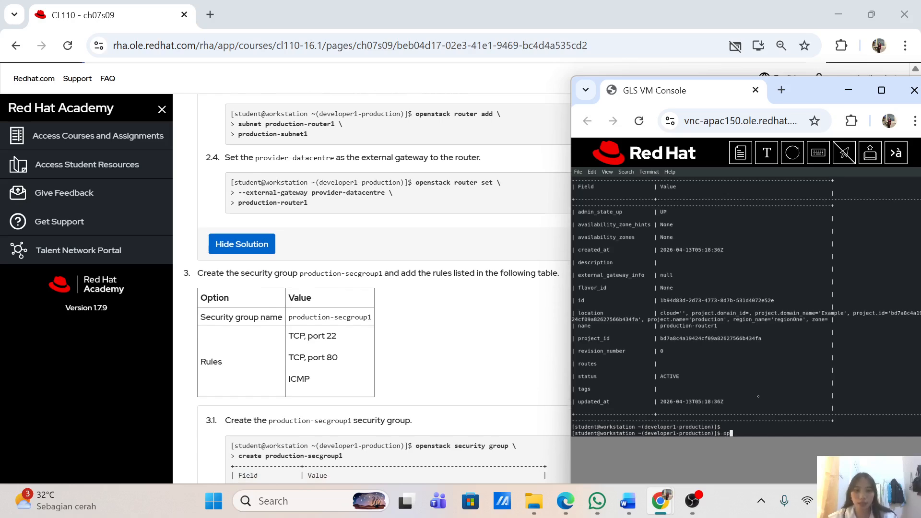
type("enstack rou")
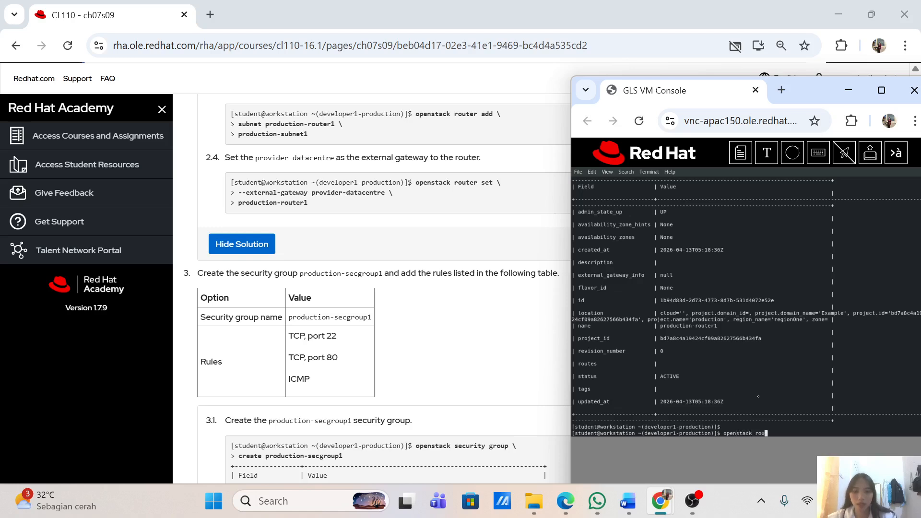
type("ter add \\")
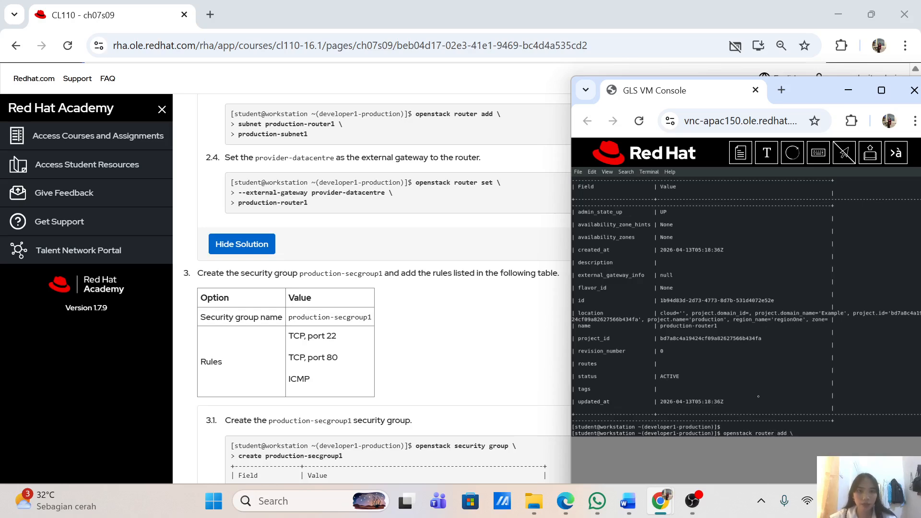
key("Return")
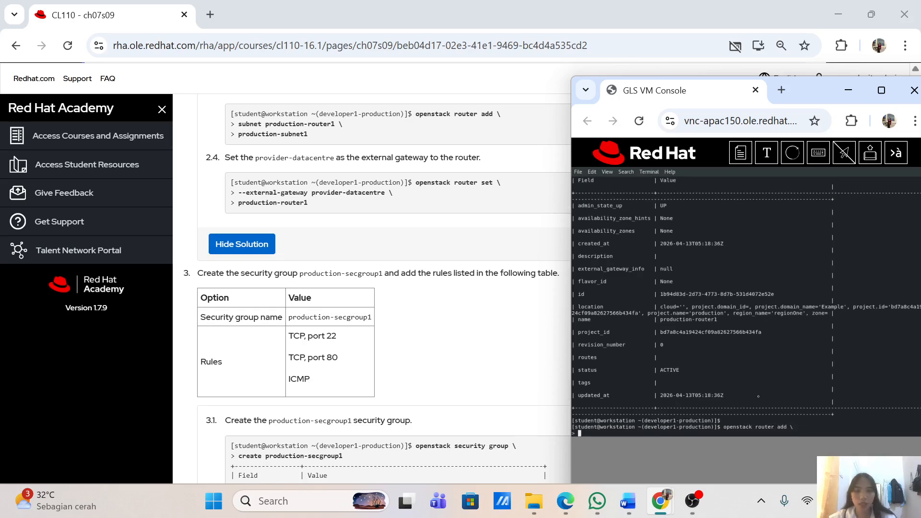
type("subnet production-rou")
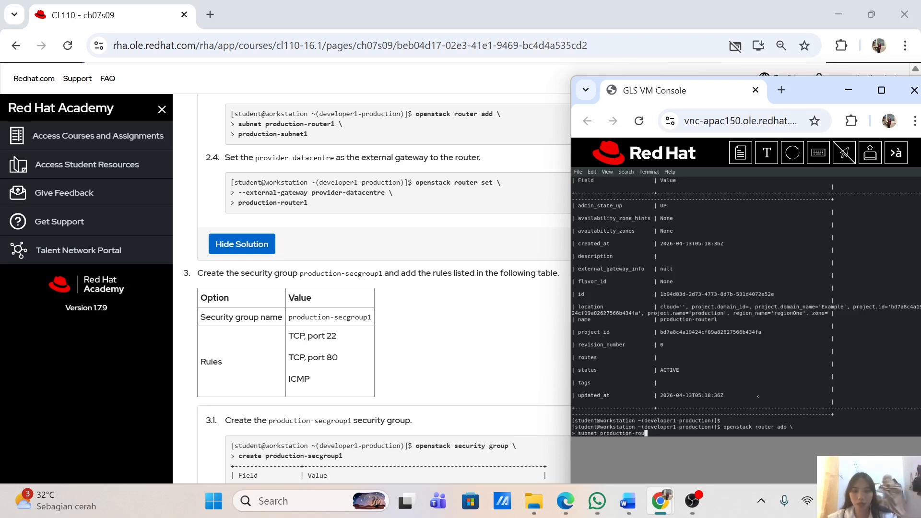
type("ter1 \\")
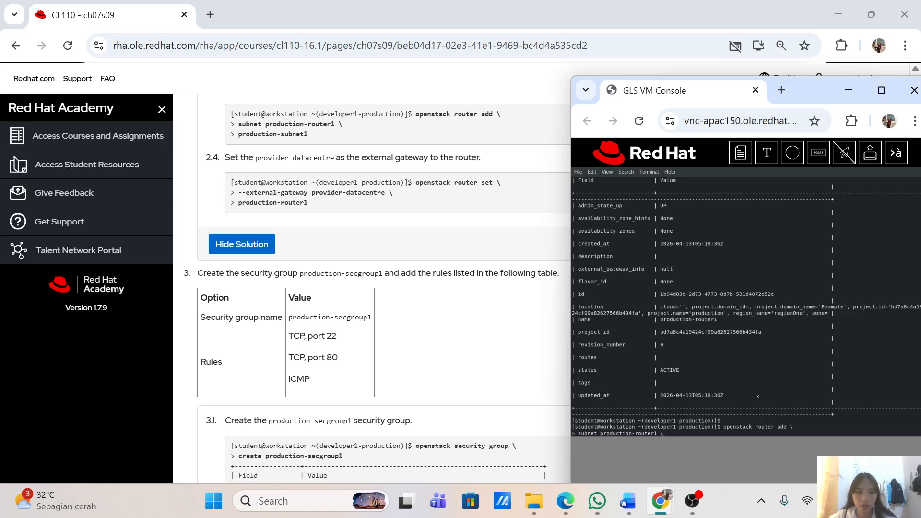
key("Return")
type("produ")
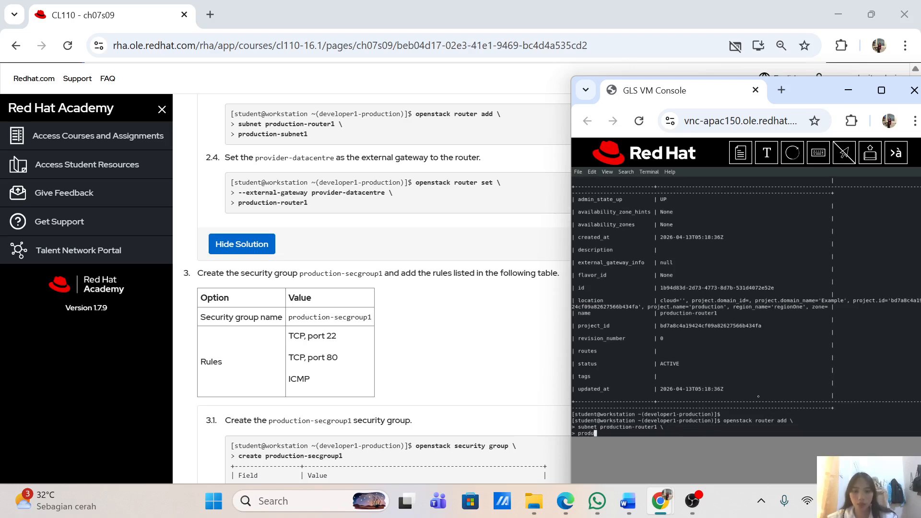
type("ction-subnet")
key("BackSpace")
type("1")
key("Return")
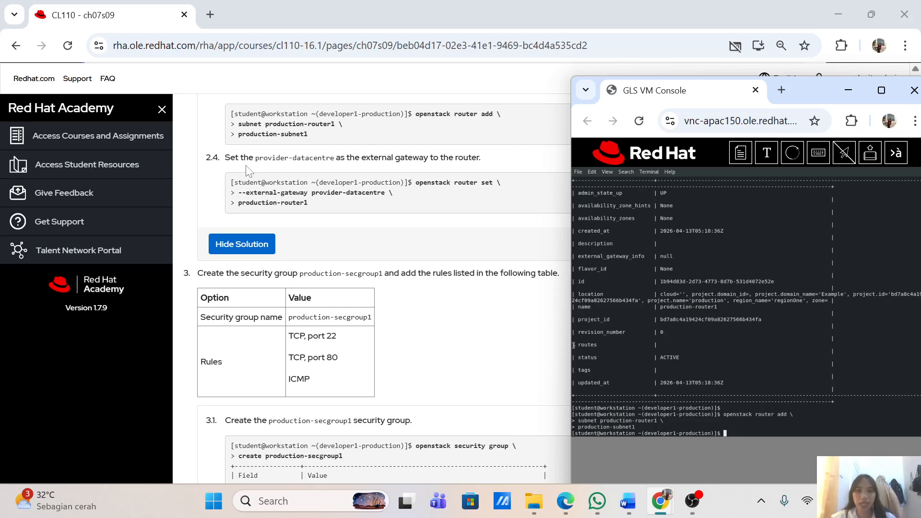
Step: Begin a multi-line openstack router set command with the --external-gateway option pointing to the provider datacentre network
scroll(253, 169, "down", 1)
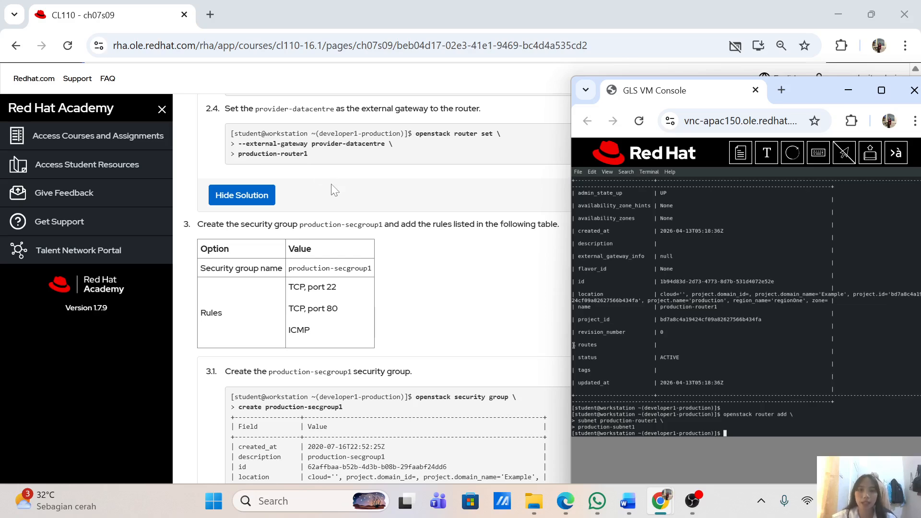
scroll(331, 185, "up", 1)
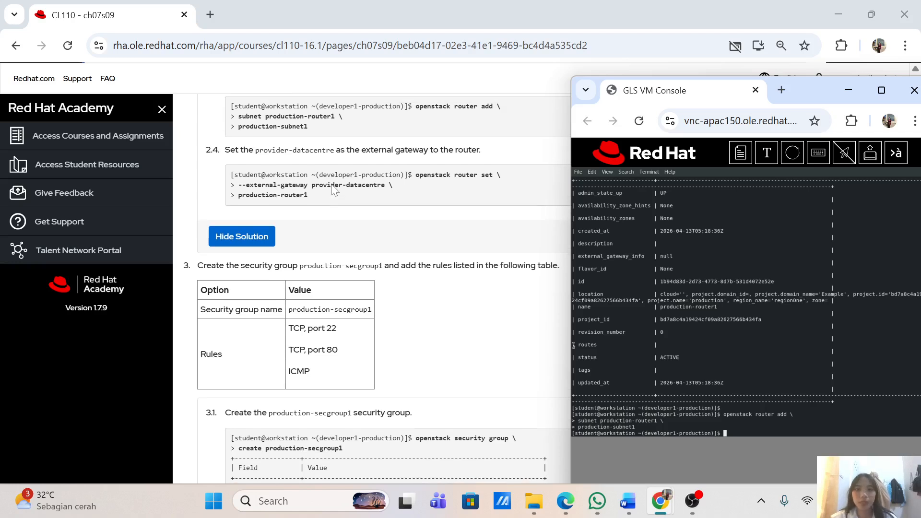
scroll(333, 188, "down", 1)
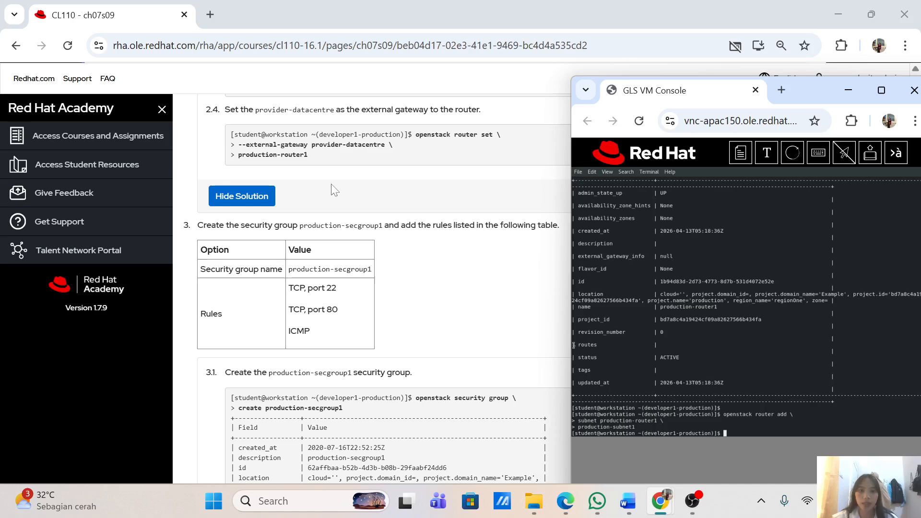
scroll(346, 184, "down", 1)
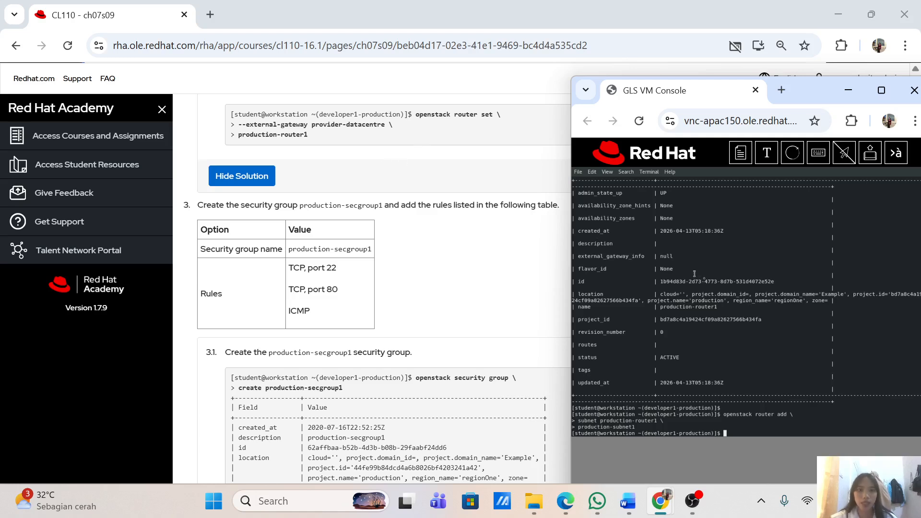
type("openst")
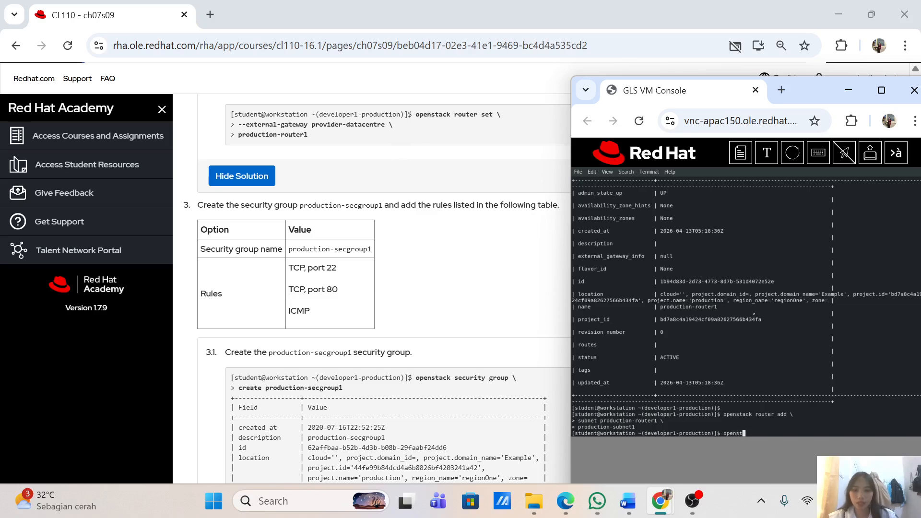
type("ack router set ")
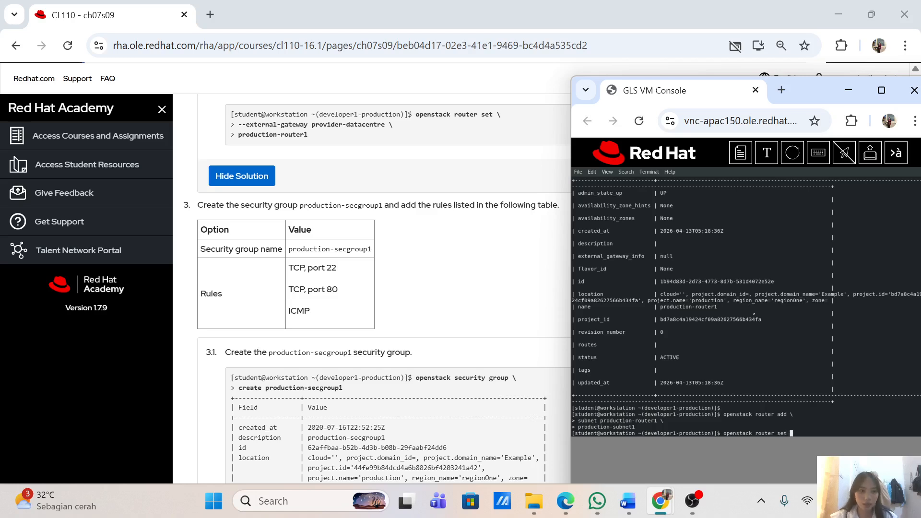
type("\\")
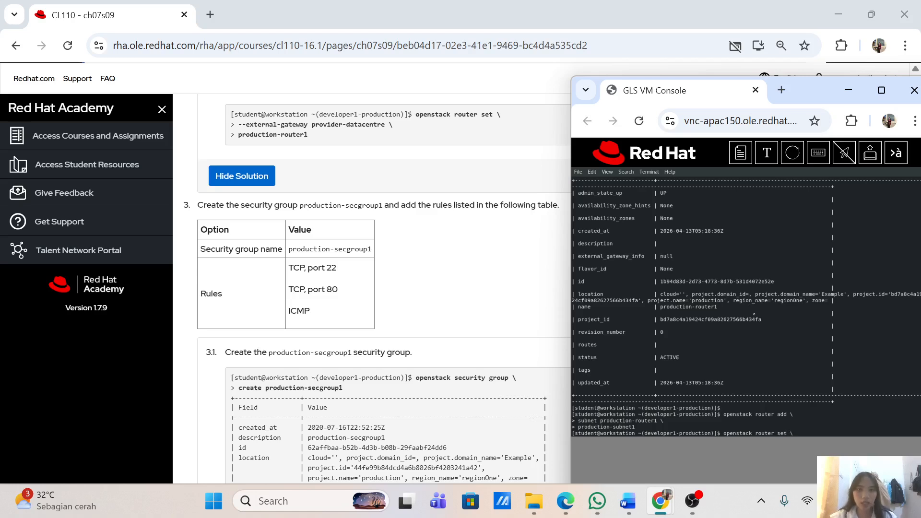
key("Return")
type("--ex")
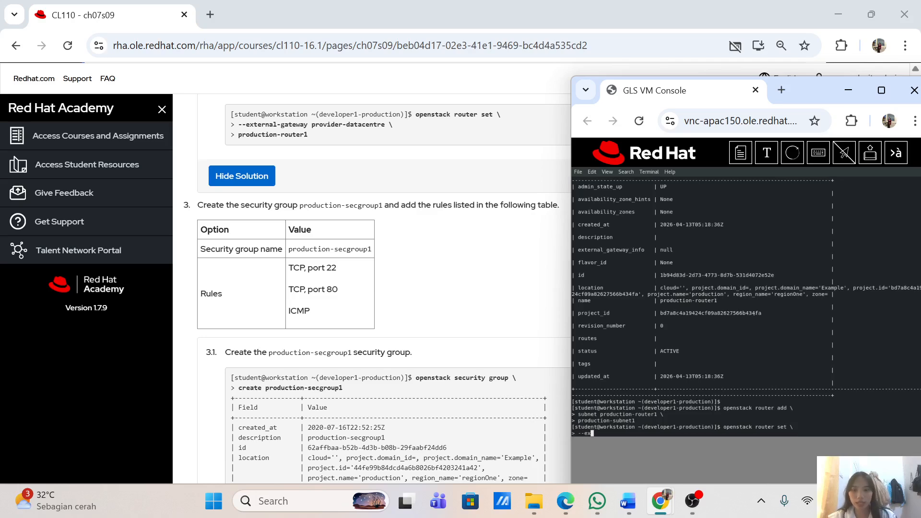
type("ternal")
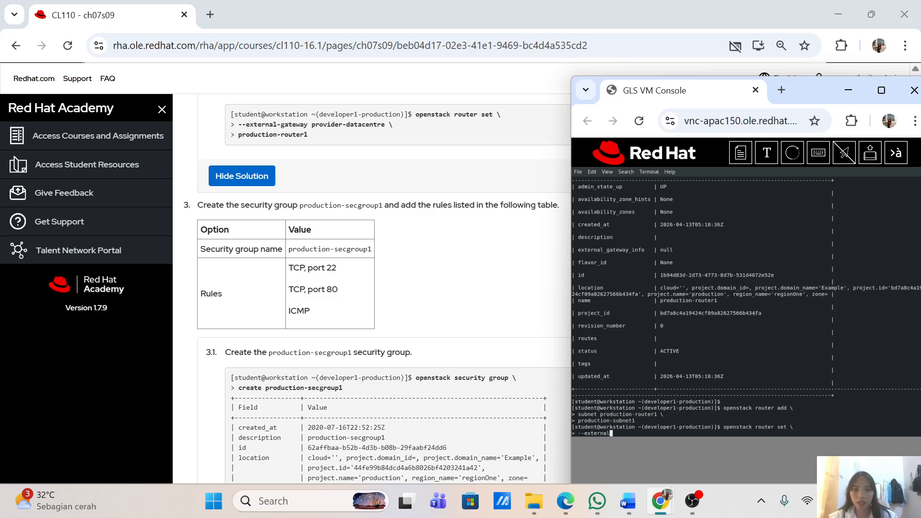
type("-gateway")
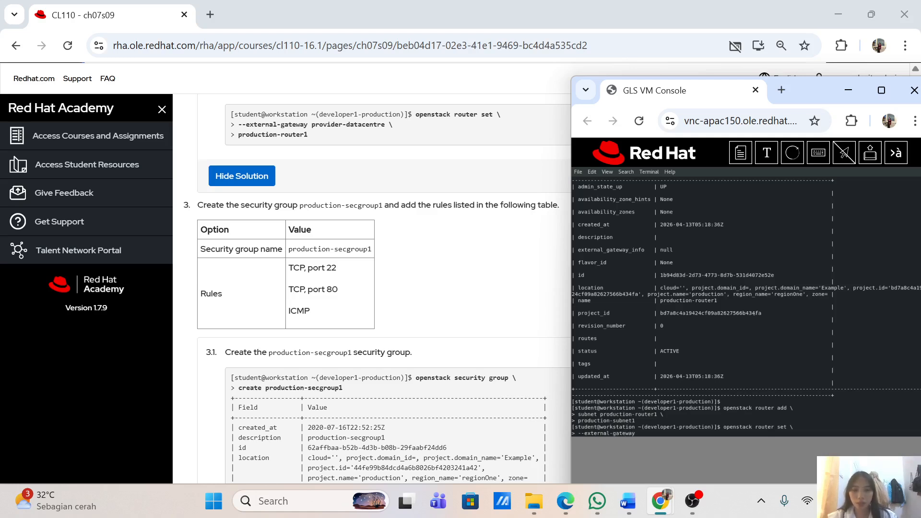
type(" providee")
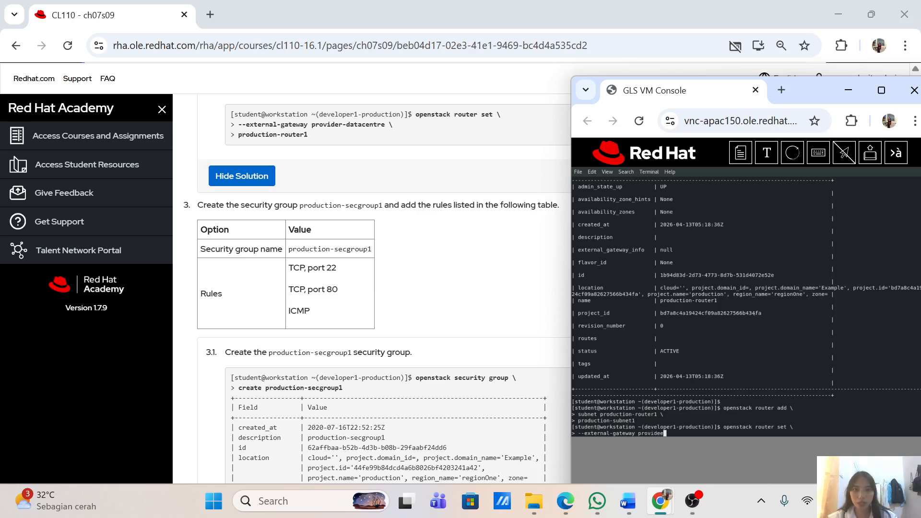
type("eeer-data")
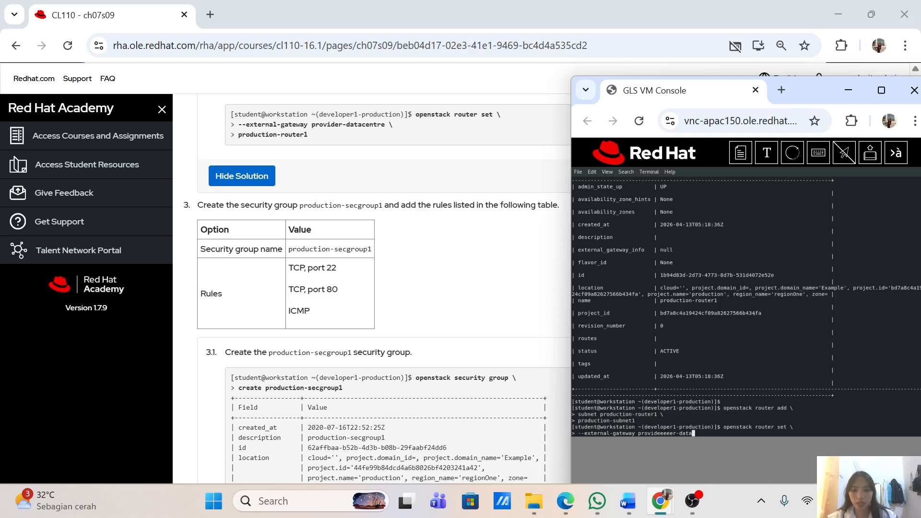
type("centre")
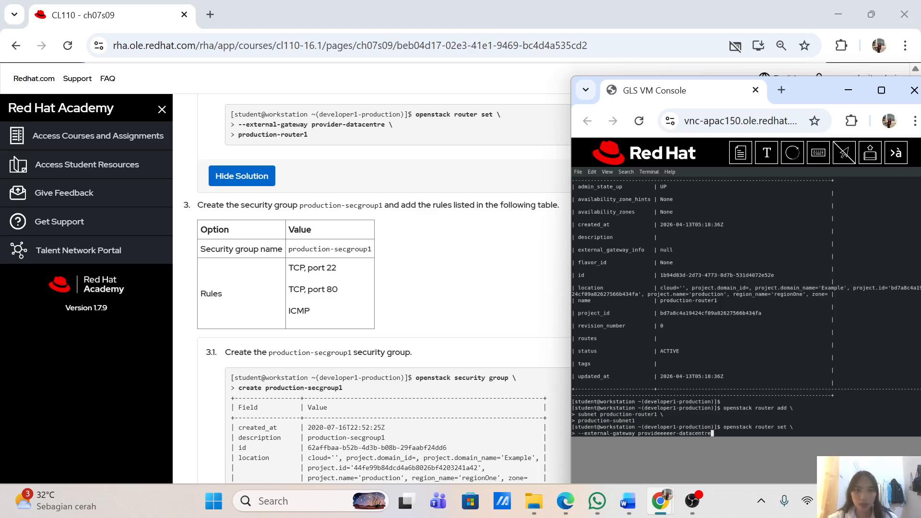
type(" \\")
Step: Correct the misspelled external gateway network name to provider-datacentre in the router set command
key("Left")
key("Left")
key("Left")
key("Left")
key("Left")
key("Left")
key("Left")
key("Left")
key("Left")
key("Left")
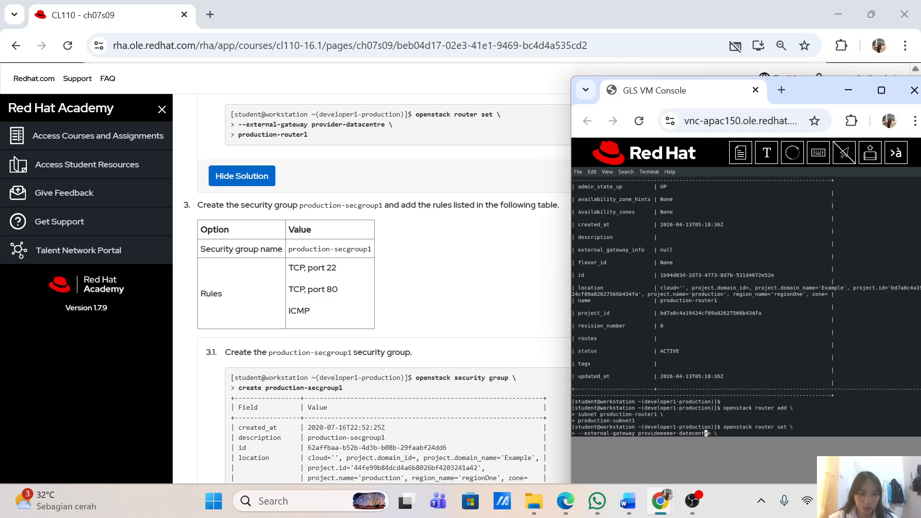
key("Left")
key("Left")
key("Left")
key("Left")
key("BackSpace")
key("BackSpace")
key("BackSpace")
key("BackSpace")
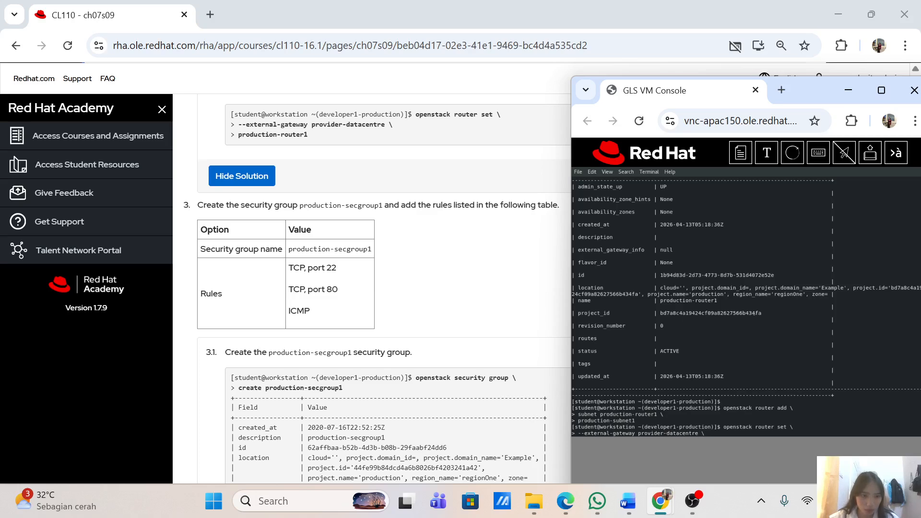
key("Right")
key("Right")
key("Right")
key("Right")
key("Right")
key("Right")
key("Right")
key("Right")
key("Right")
key("Right")
key("Right")
key("Right")
key("Right")
key("Right")
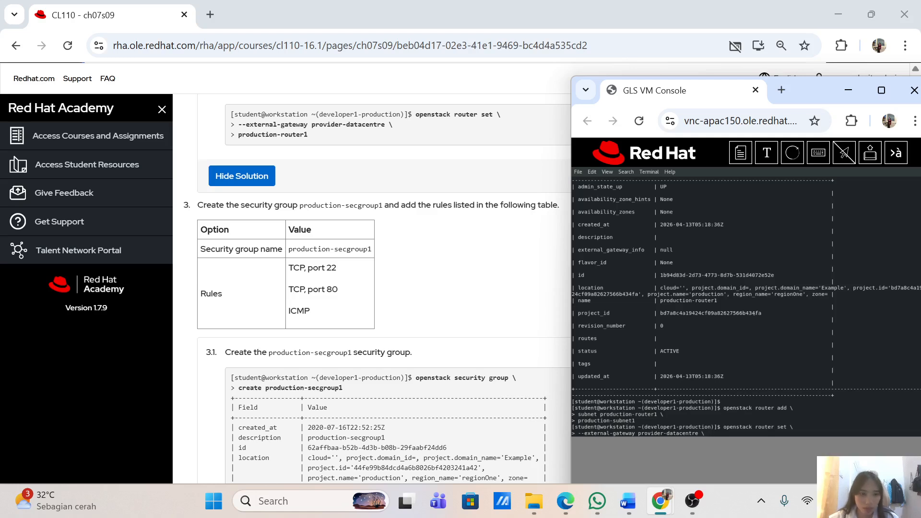
Step: Specify production-router1 as the router receiving the external gateway and run the router set command
key("Return")
type("prod")
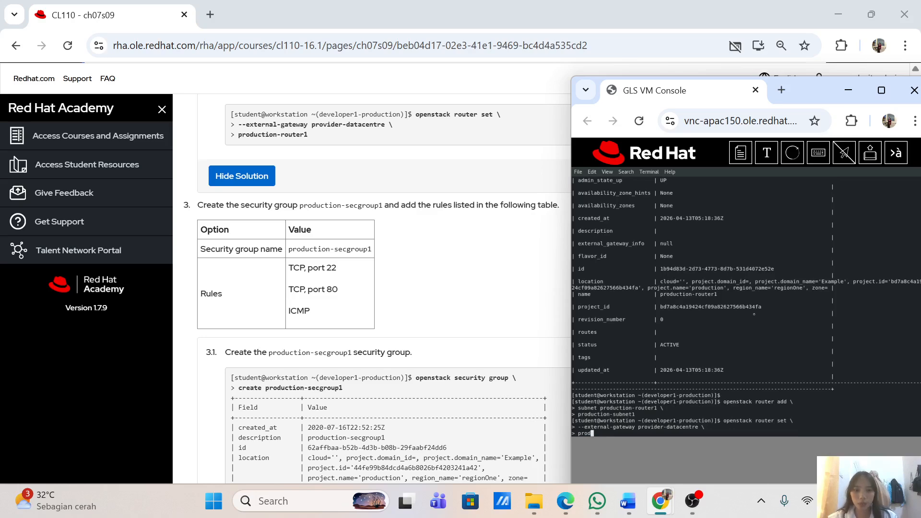
type("uction-router1")
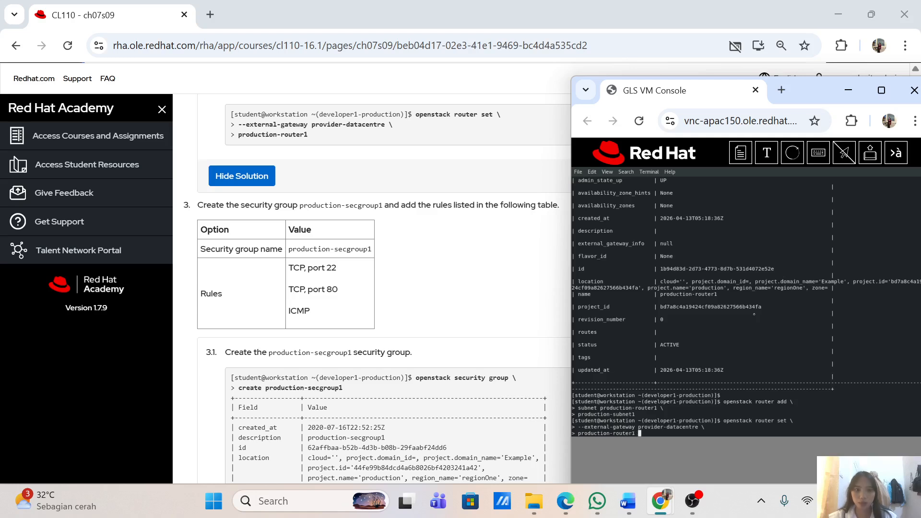
key("Return")
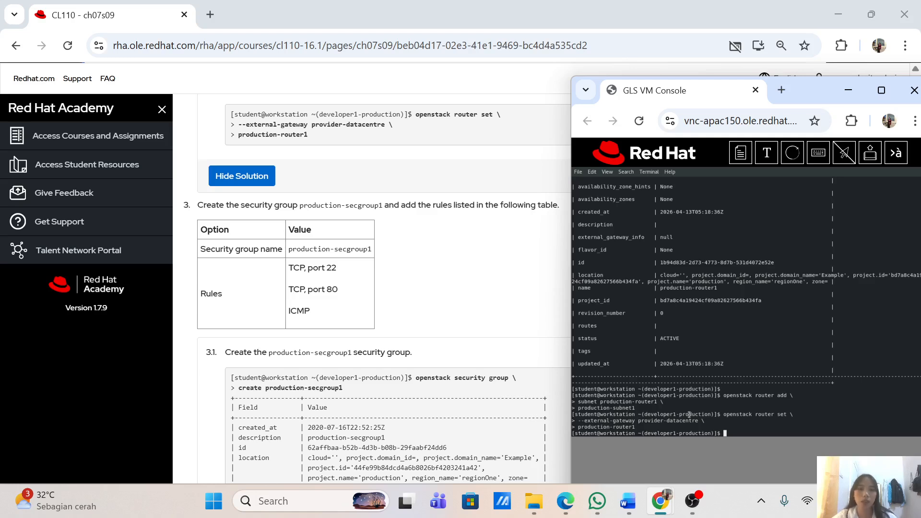
Step: Create a security group named production-secgroup1 with the openstack security group create command
scroll(423, 374, "down", 3)
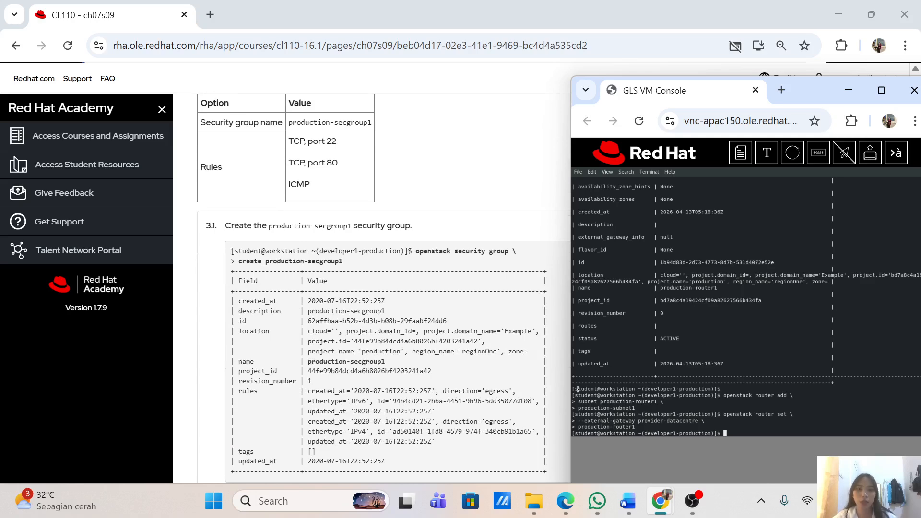
scroll(384, 288, "down", 2)
scroll(384, 288, "down", 1)
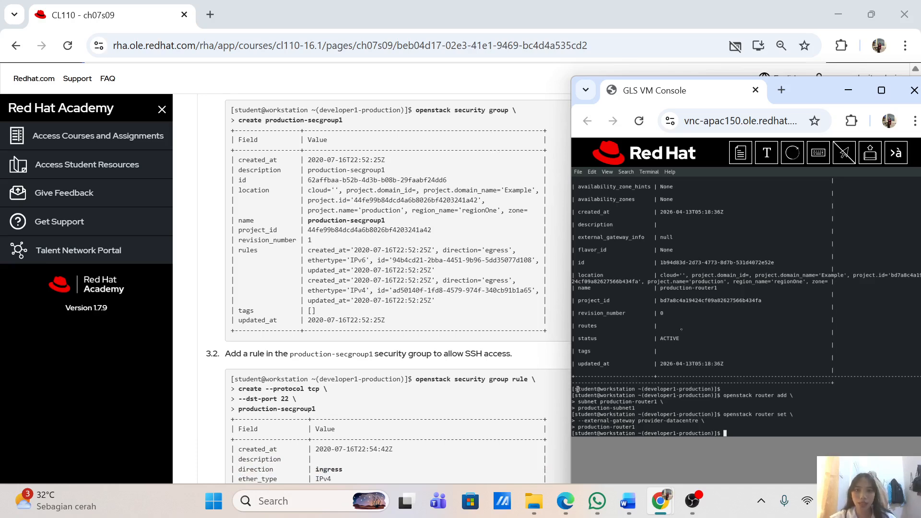
type("op")
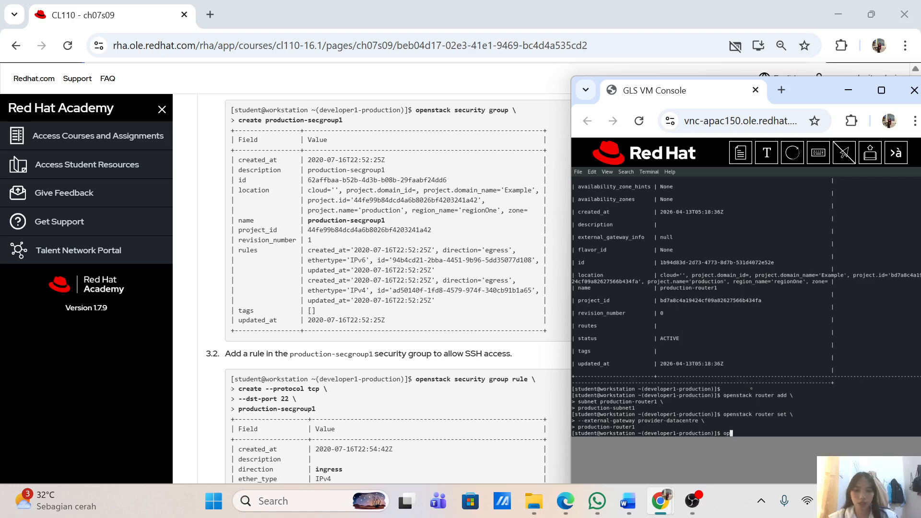
type("enstack security ")
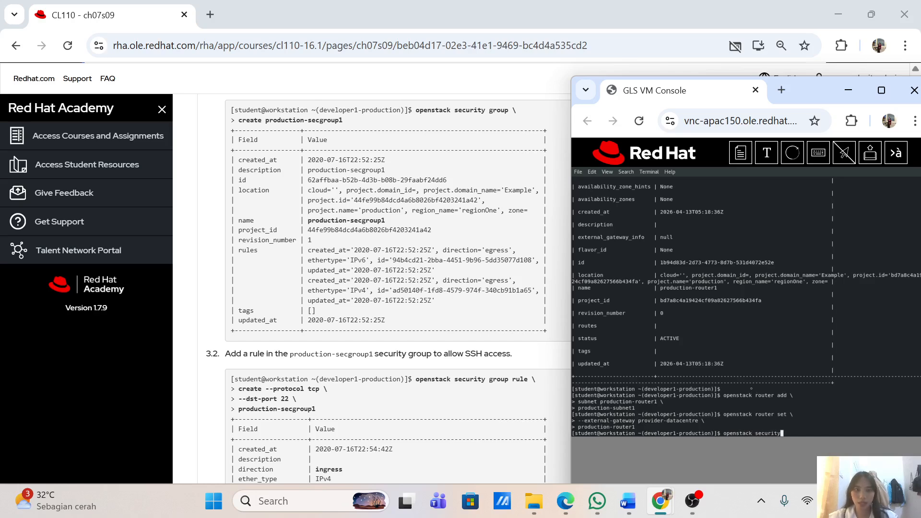
type("group1")
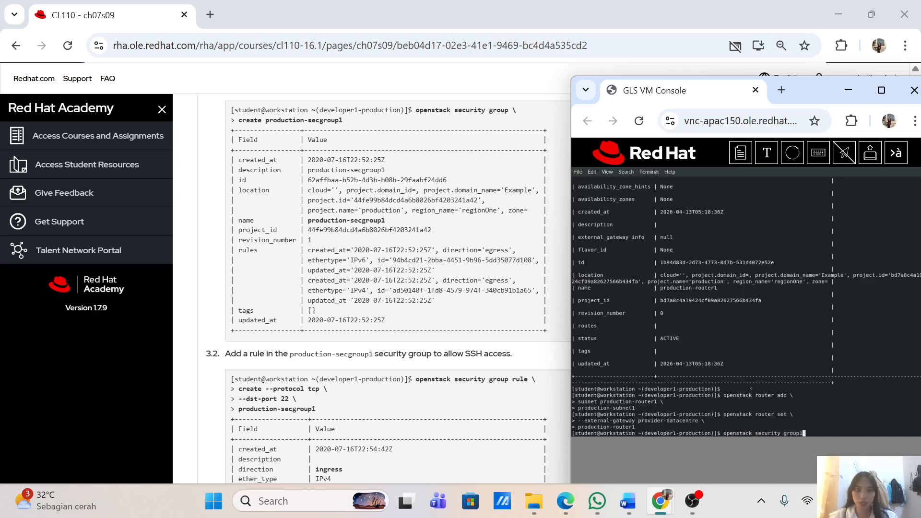
key("BackSpace")
type(" \\")
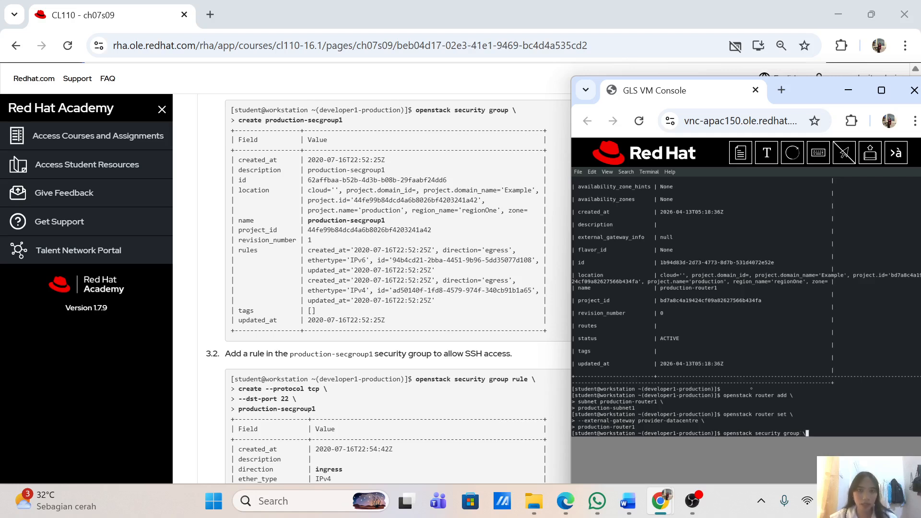
key("Return")
type("create production-secg")
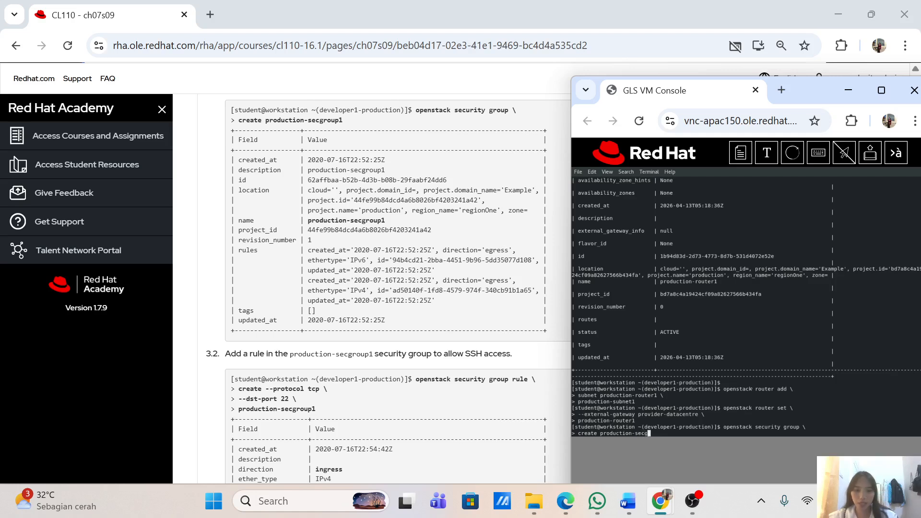
type("roup1")
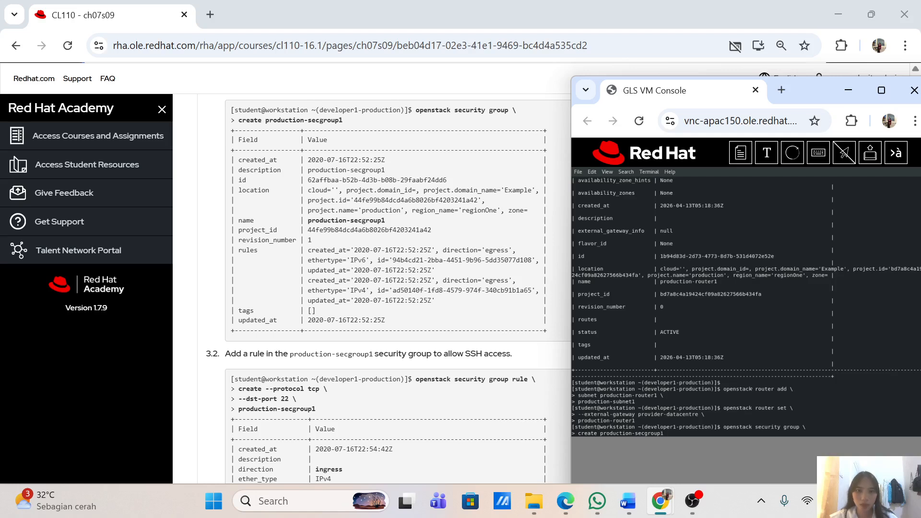
key("Return")
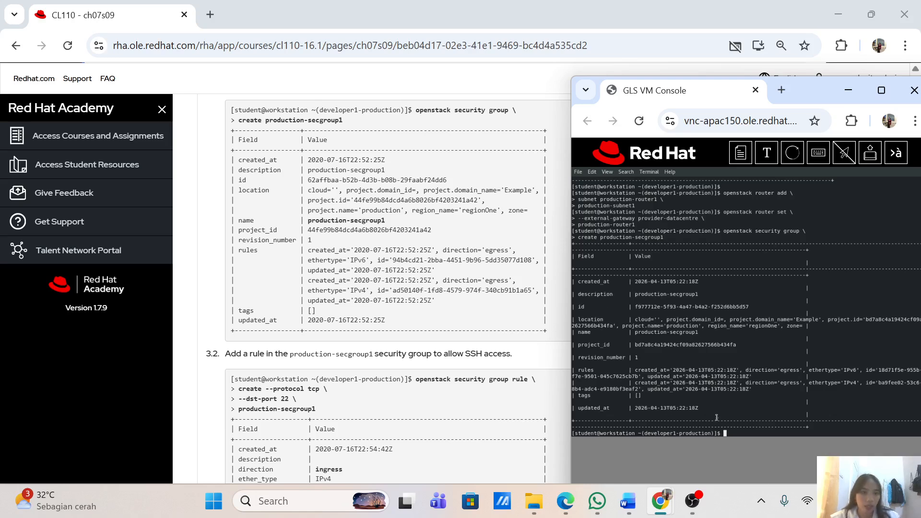
key("Return")
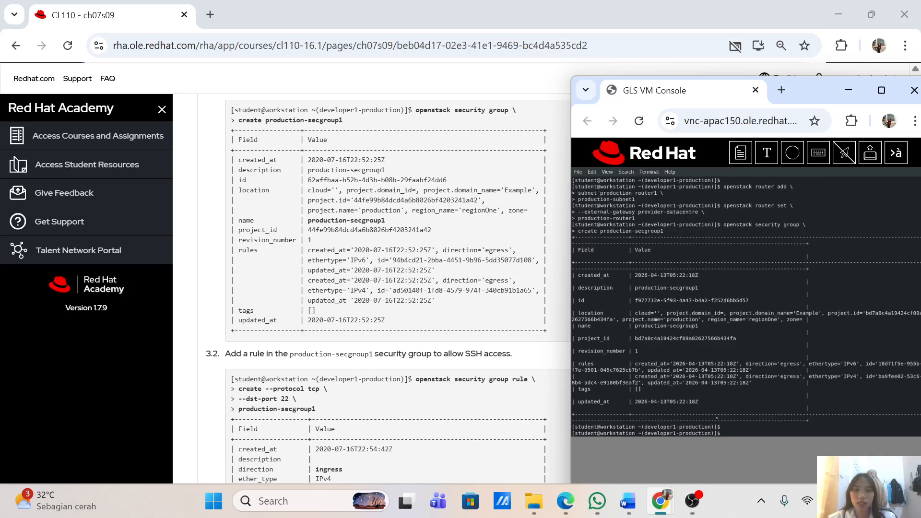
Step: Begin a multi-line openstack security group rule create command with the protocol set to tcp for the SSH rule
scroll(412, 384, "down", 5)
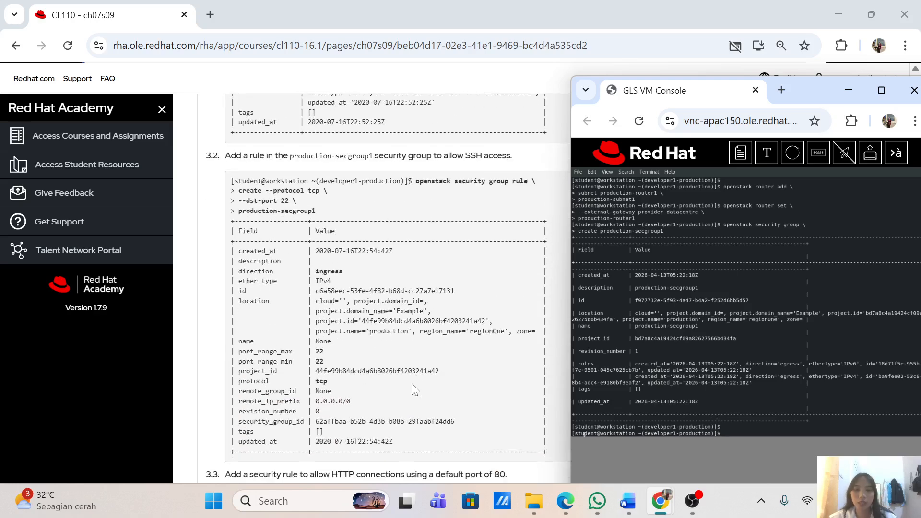
scroll(412, 384, "up", 1)
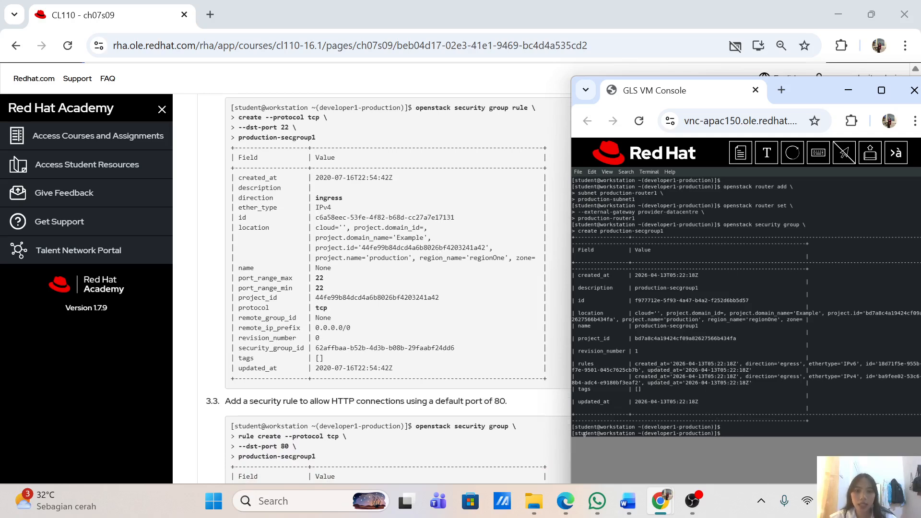
scroll(393, 259, "up", 1)
scroll(393, 259, "down", 1)
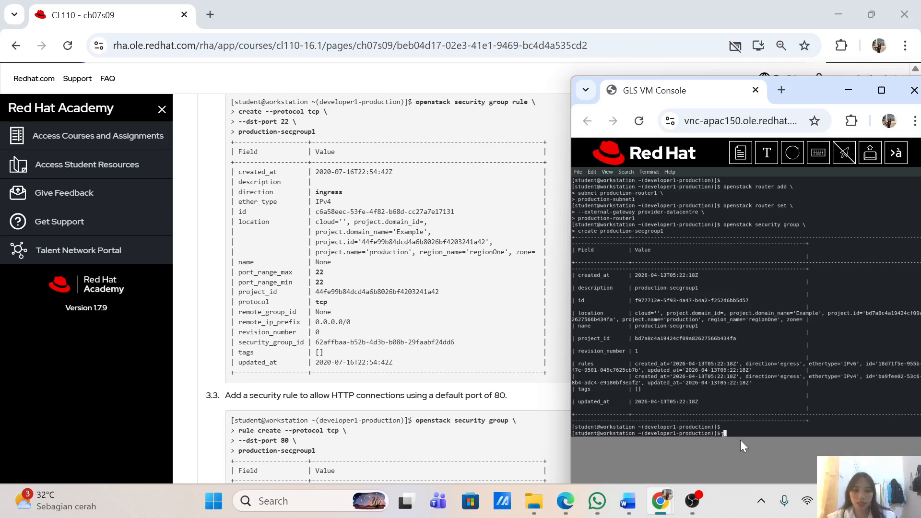
type("security gr")
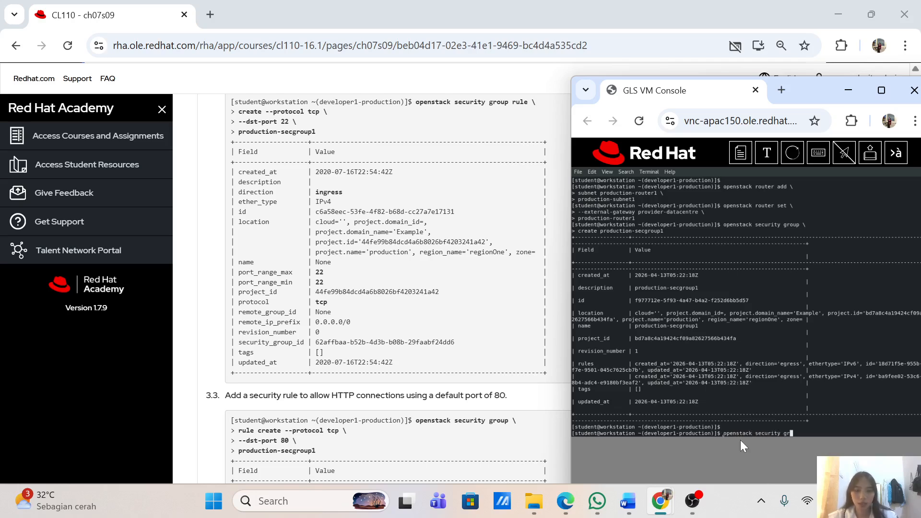
type("oup rule \\")
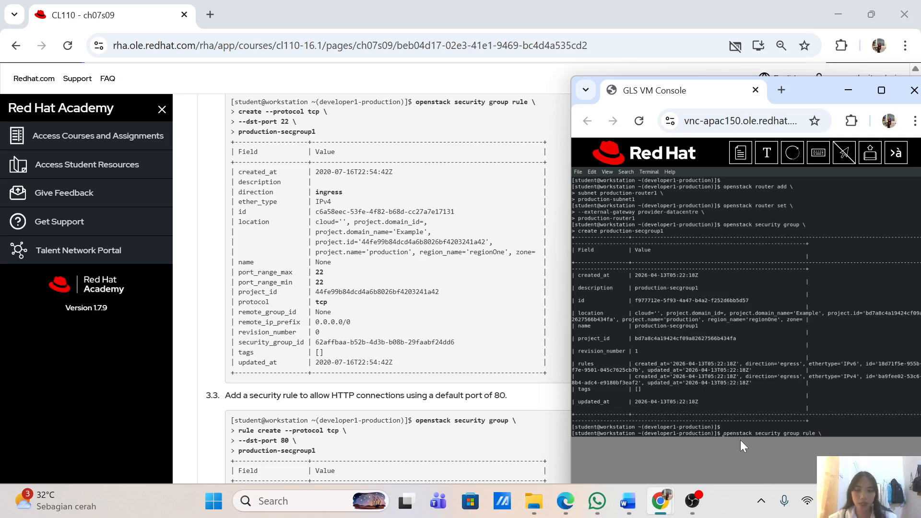
key("Return")
type("create --protocol")
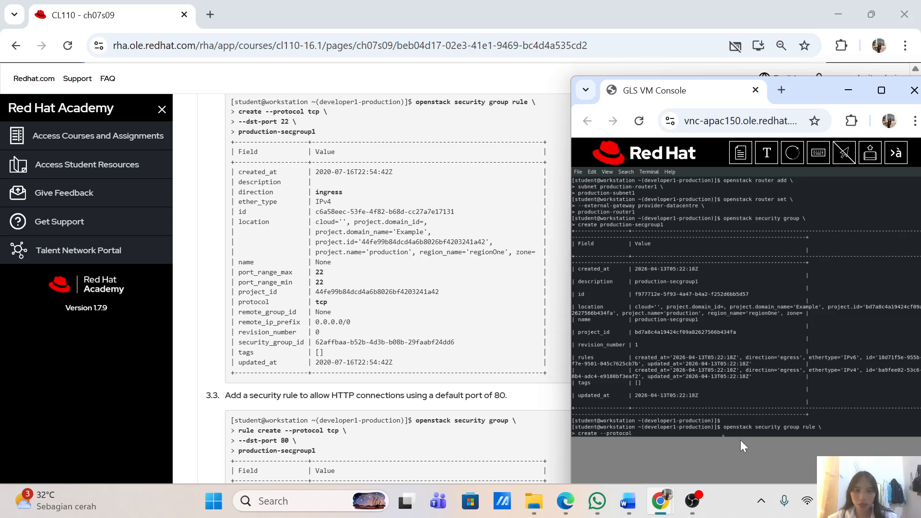
type(" tcp \\")
key("Return")
Step: Add destination port 22 and the production-secgroup1 security group to the rule command and run it
type("--dst-")
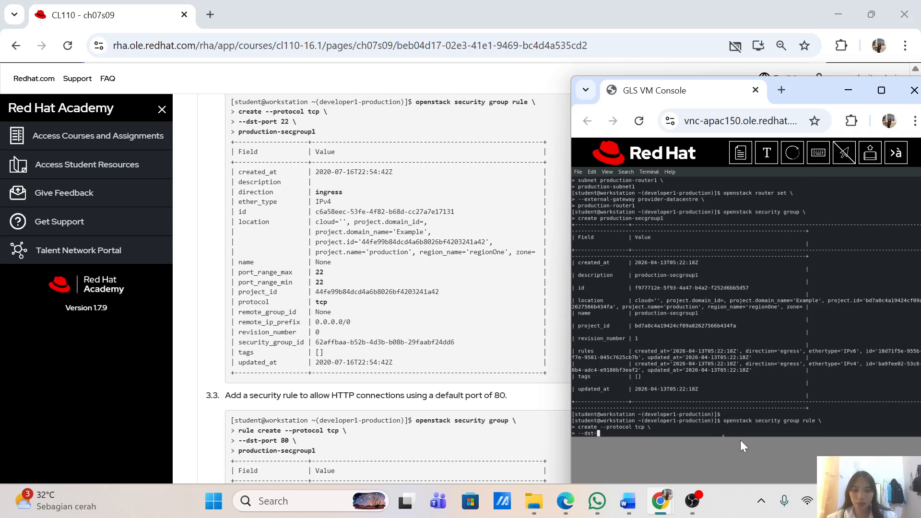
type("port 22 \\")
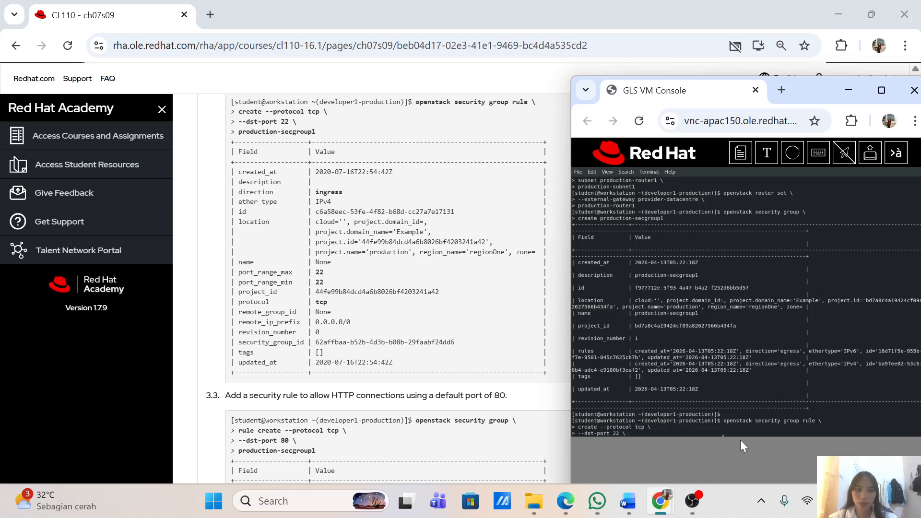
key("Return")
type("produ")
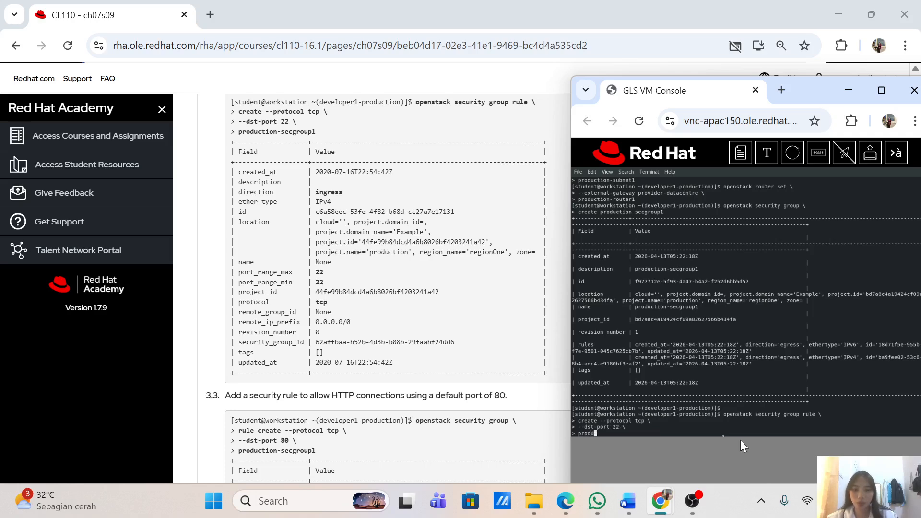
type("ction-secgroup1")
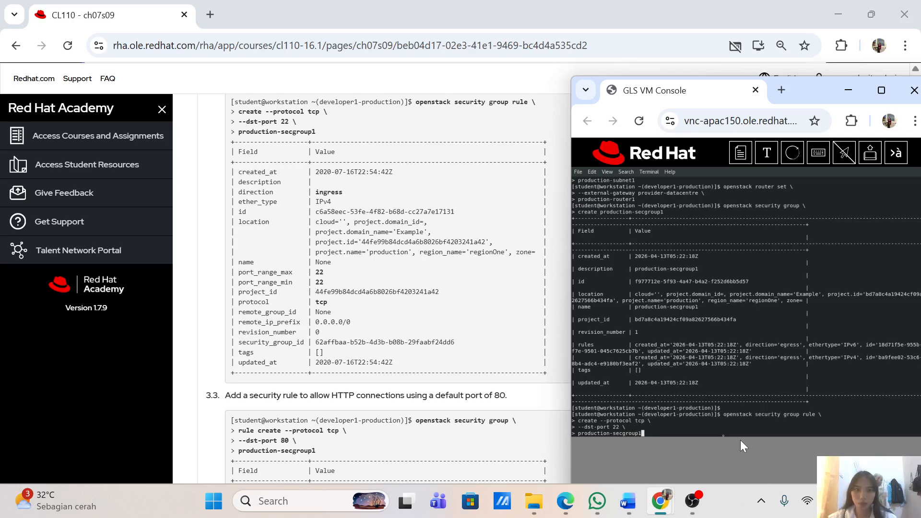
key("Return")
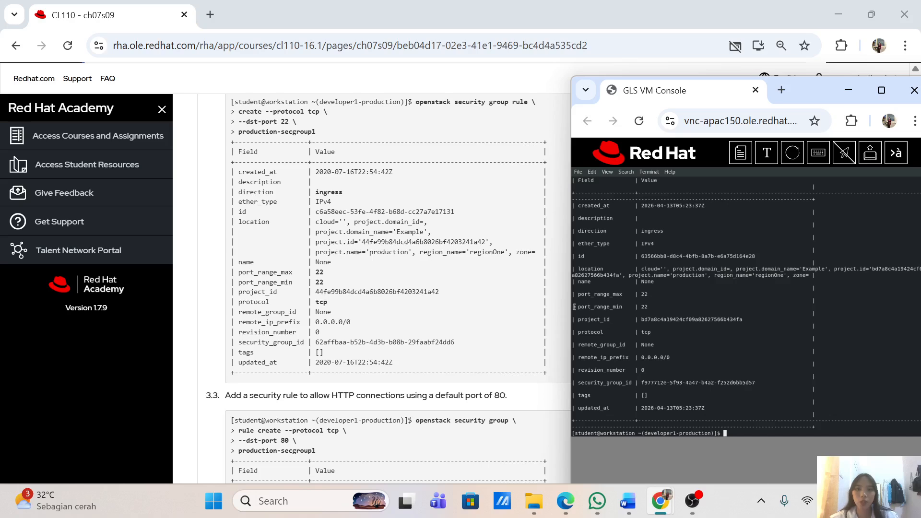
Step: Begin another multi-line openstack security group rule create command with the tcp protocol for the HTTP rule
scroll(383, 288, "down", 5)
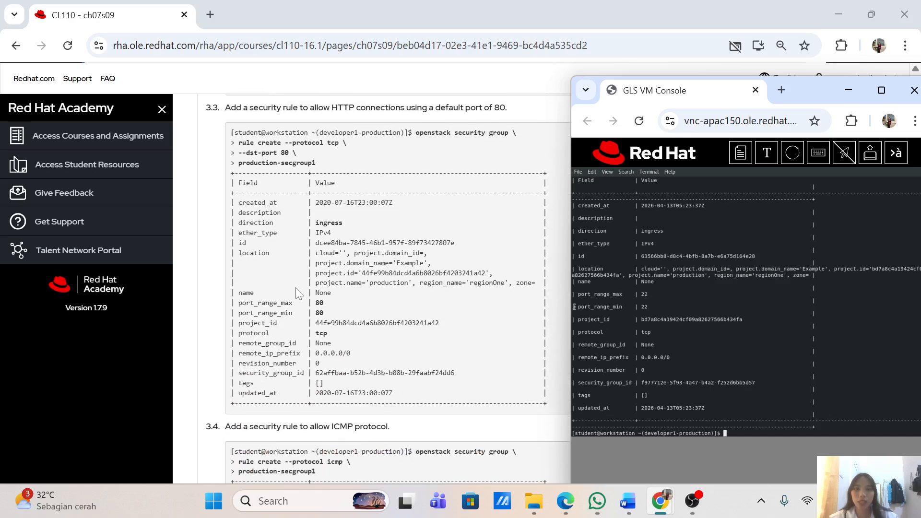
scroll(295, 287, "down", 1)
scroll(295, 287, "down", 1)
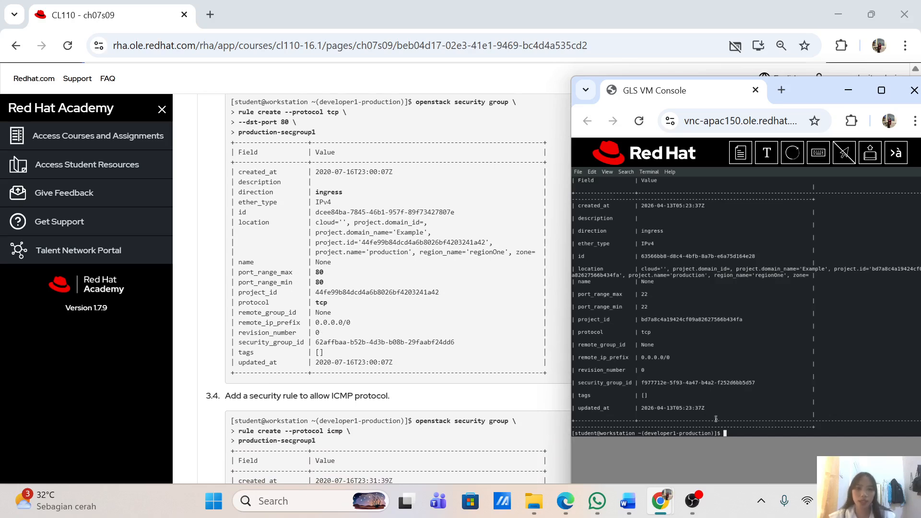
key("Return")
type("opensta")
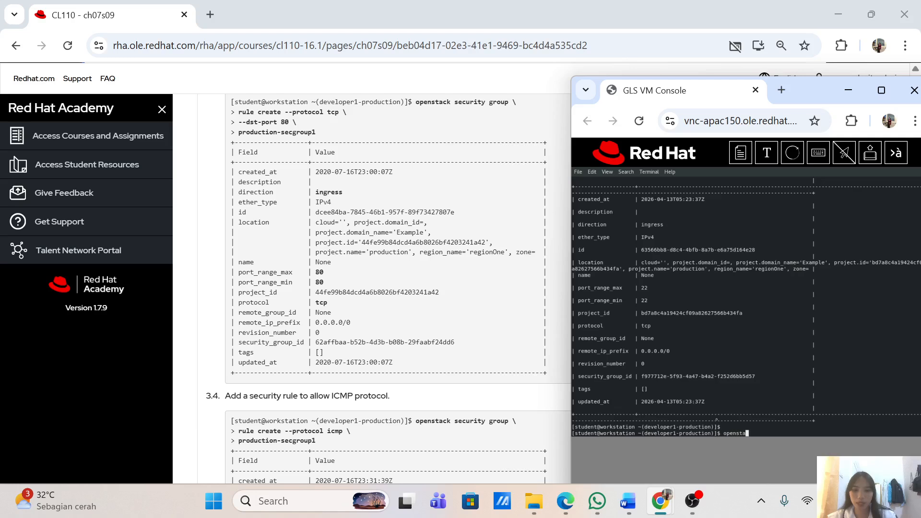
type("ck secu")
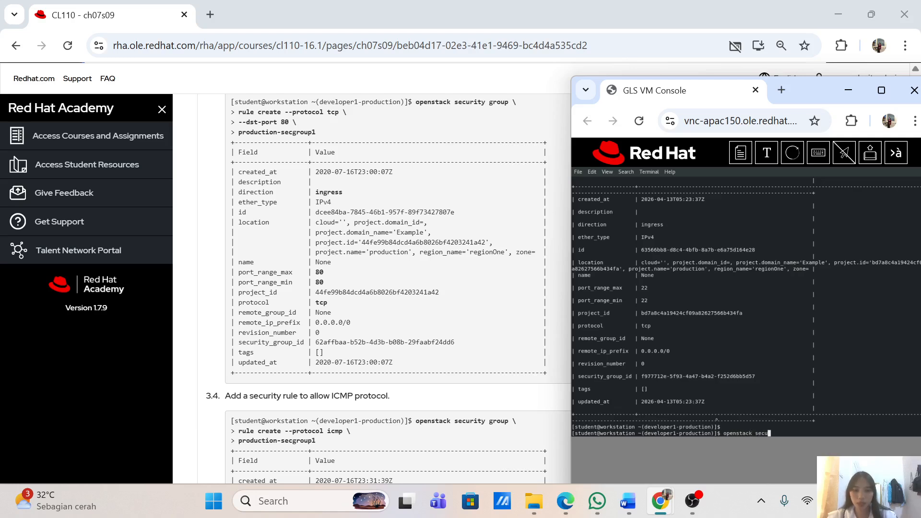
type("rity group \\")
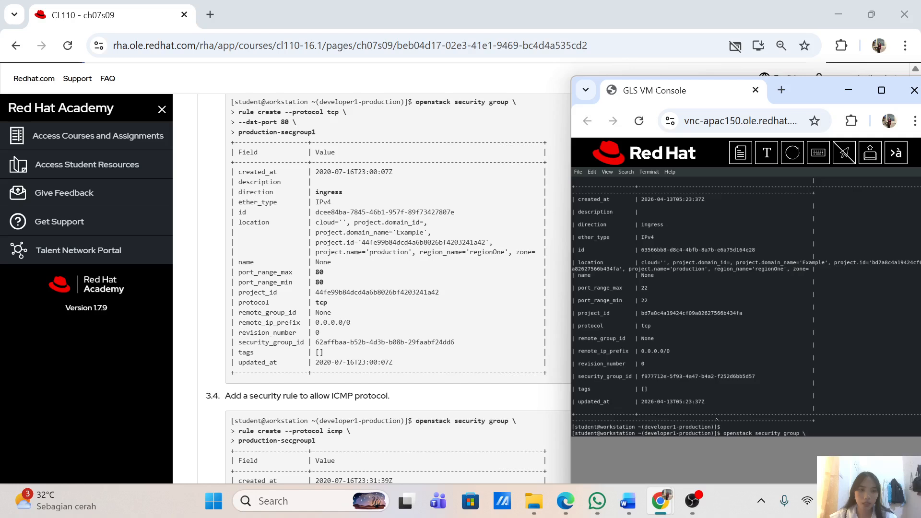
key("Return")
type("rule")
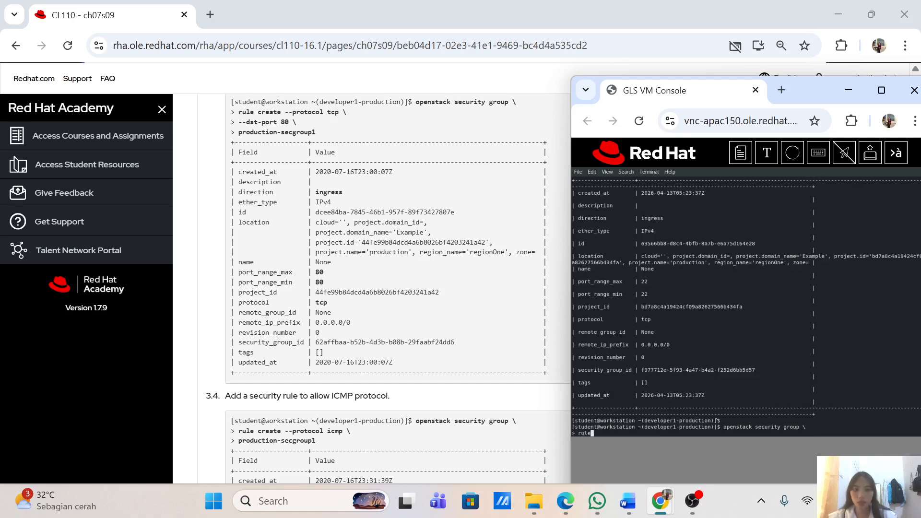
type(" create --protocol")
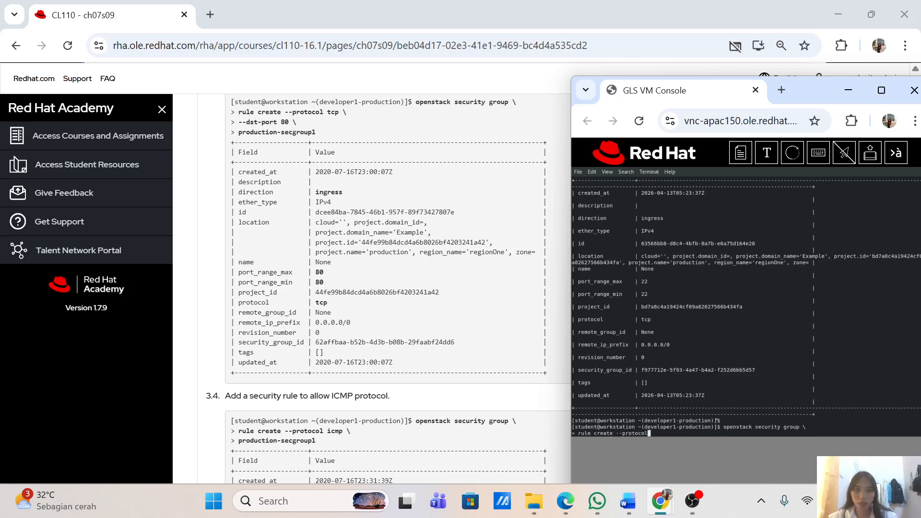
type(" tcp \\")
key("Return")
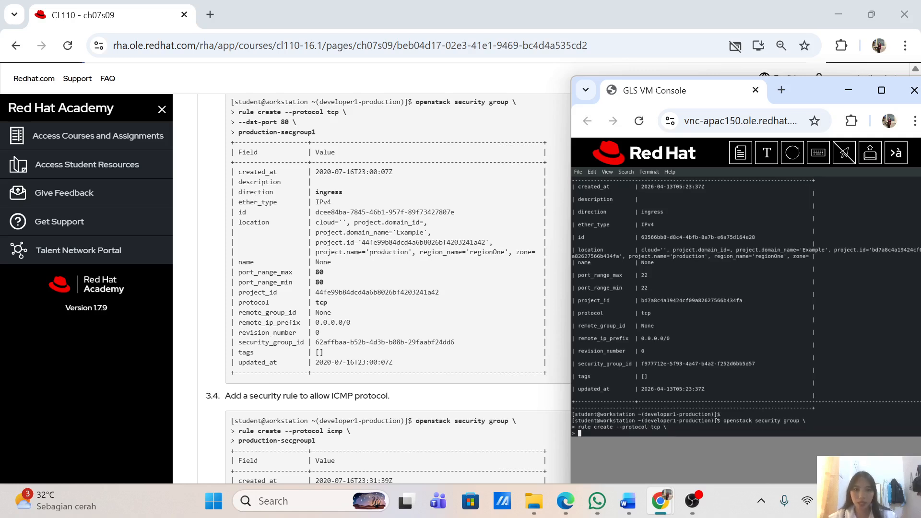
Step: Complete the HTTP rule command with --dst-port 80 and production-secgroup1 as its security group, and run it
type("--dst-port 80 \\")
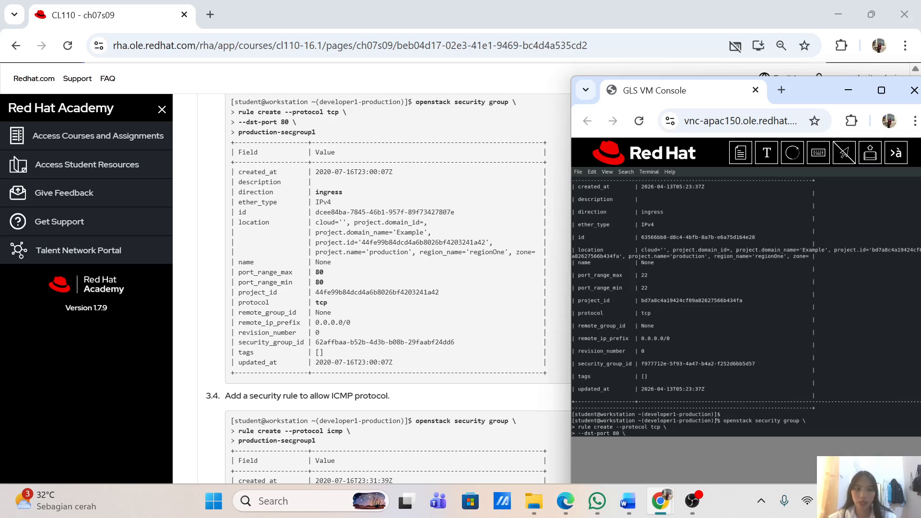
key("Return")
type("pro")
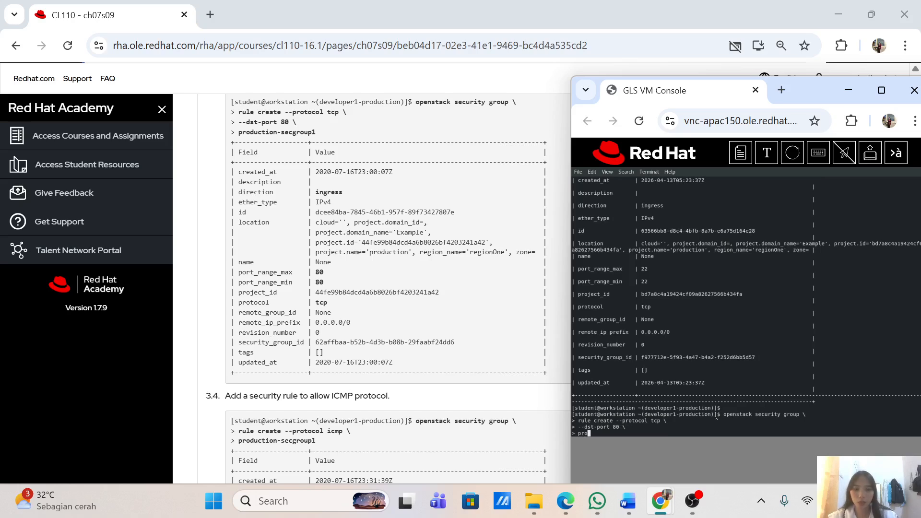
type("duction-secgroup1")
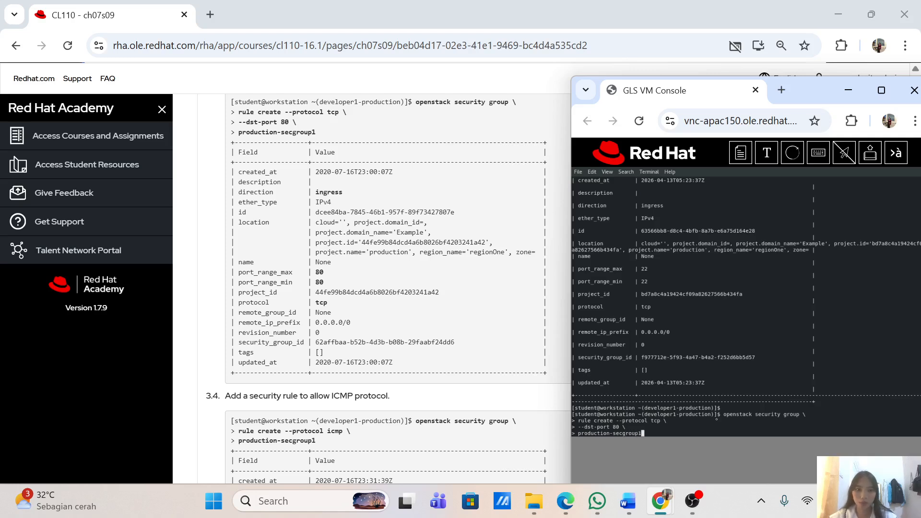
key("Return")
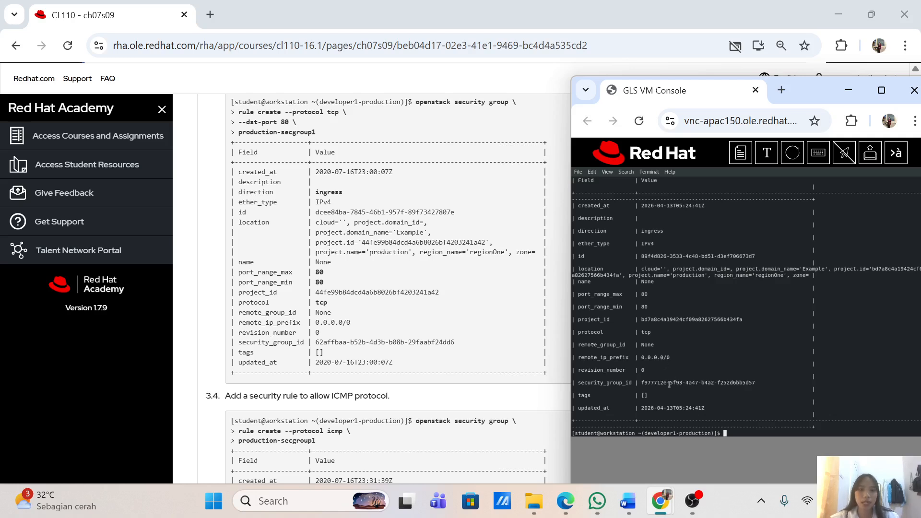
Step: Add a security group rule allowing the icmp protocol to production-secgroup1 with the openstack security group rule create command
scroll(571, 333, "down", 6)
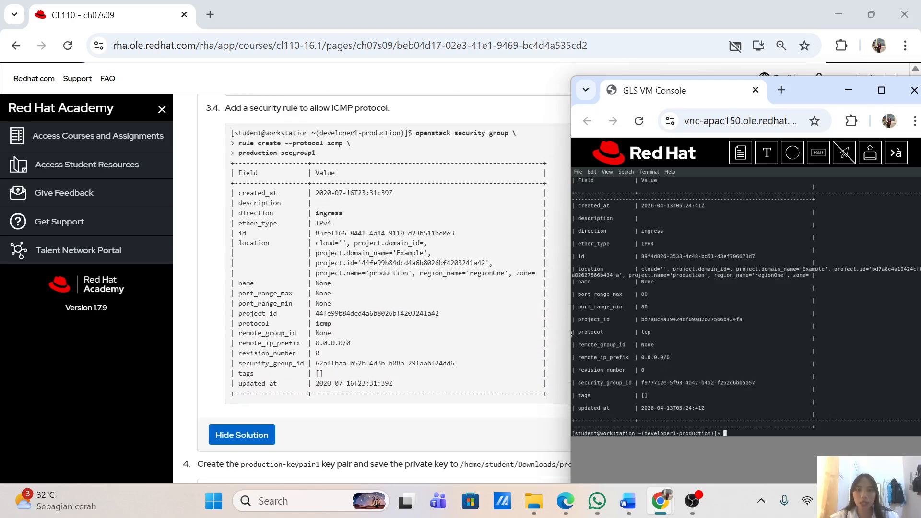
scroll(572, 333, "down", 2)
scroll(572, 332, "up", 1)
scroll(572, 332, "up", 1)
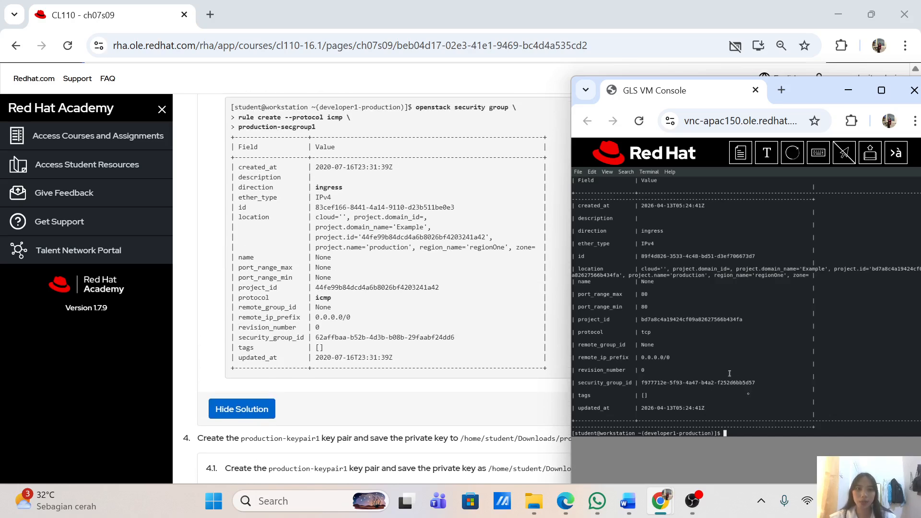
type("openstack security group \\")
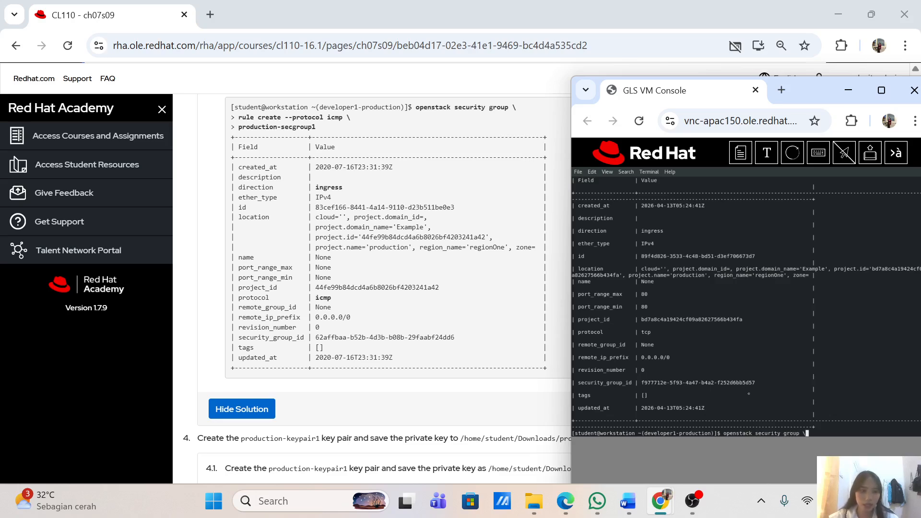
key("Return")
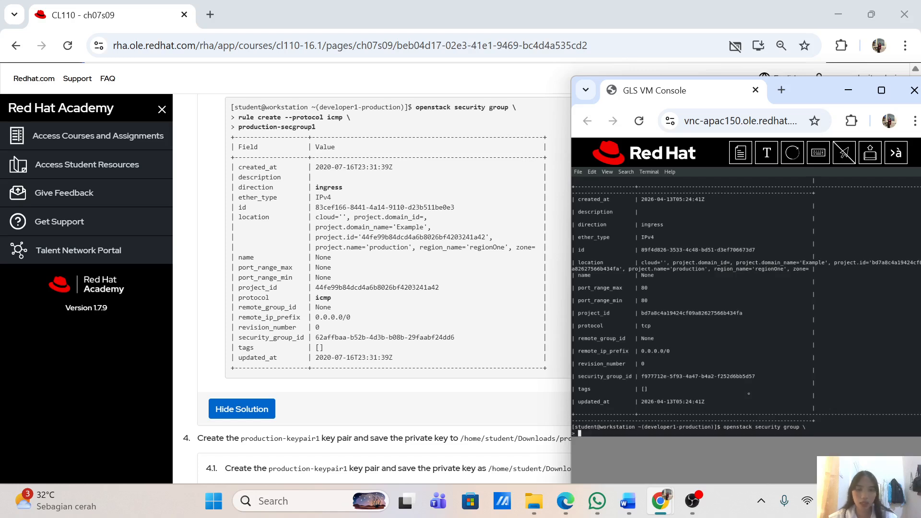
type("rule create --protocol icmp \\")
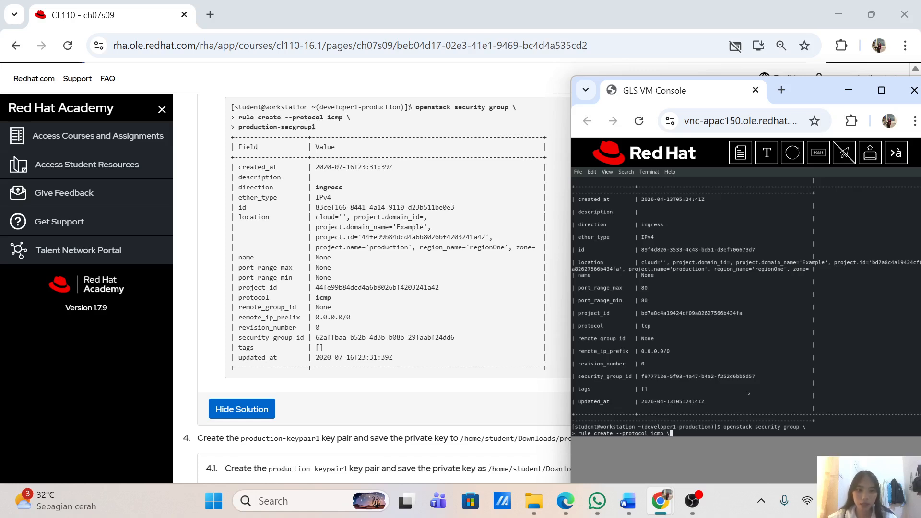
key("Return")
type("producti")
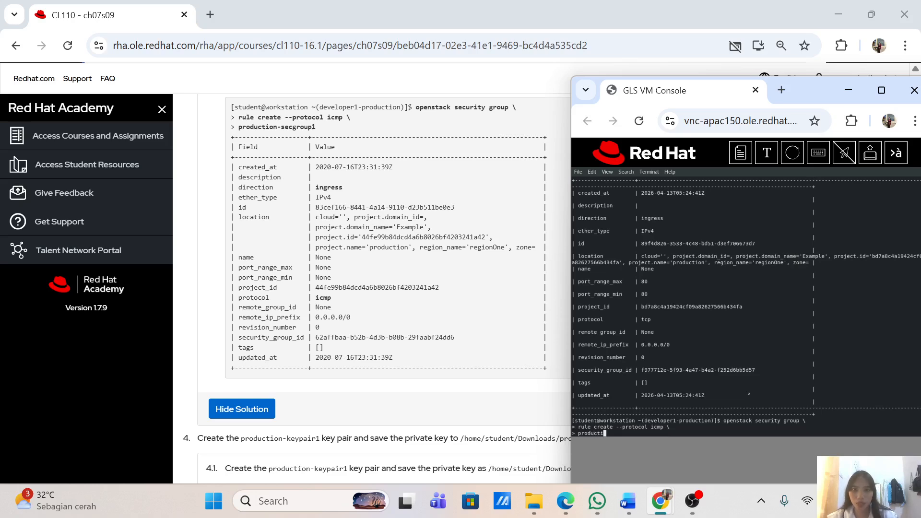
type("on-secgr")
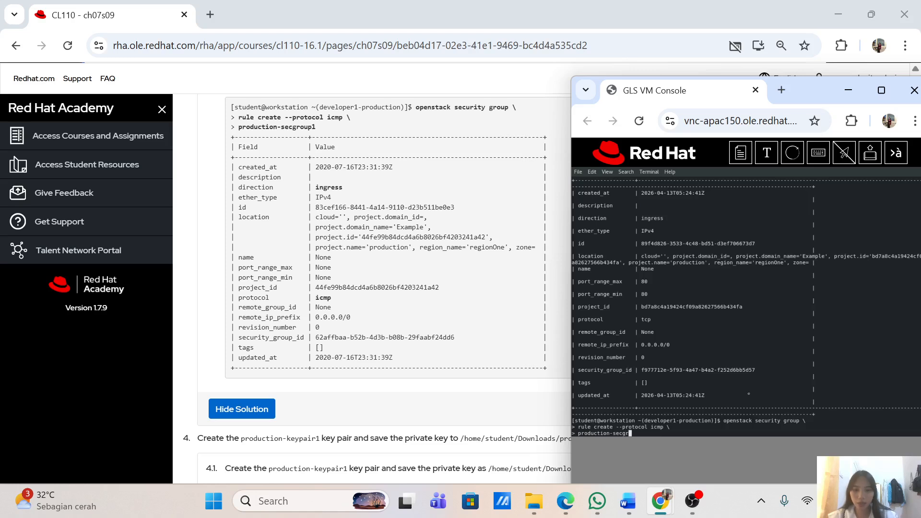
type("oup1")
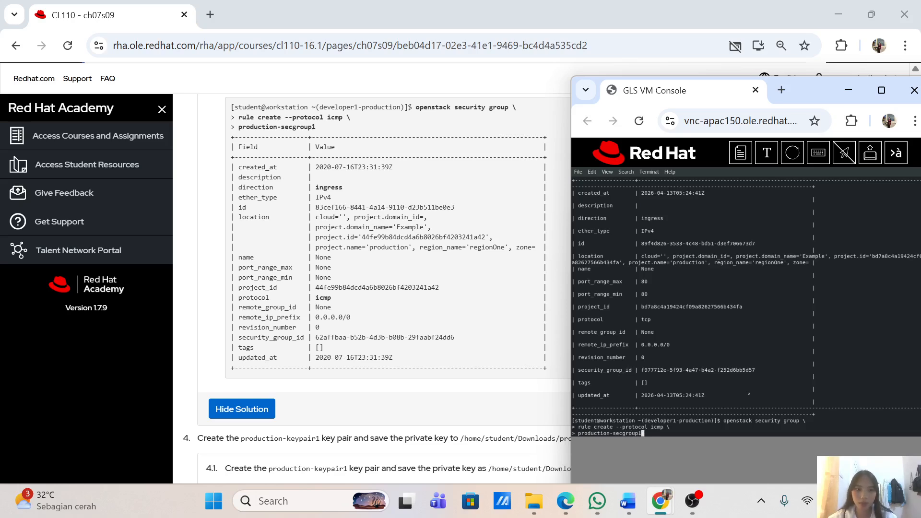
key("Return")
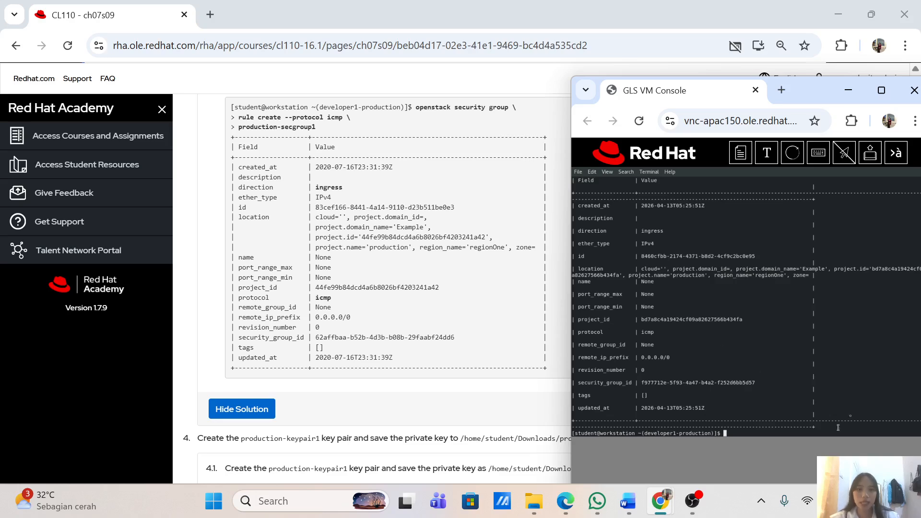
Step: Consult the key pair instructions of the lab and begin a multi-line openstack keypair create command in the VM console terminal
scroll(480, 384, "down", 5)
scroll(245, 354, "down", 2)
scroll(246, 354, "up", 2)
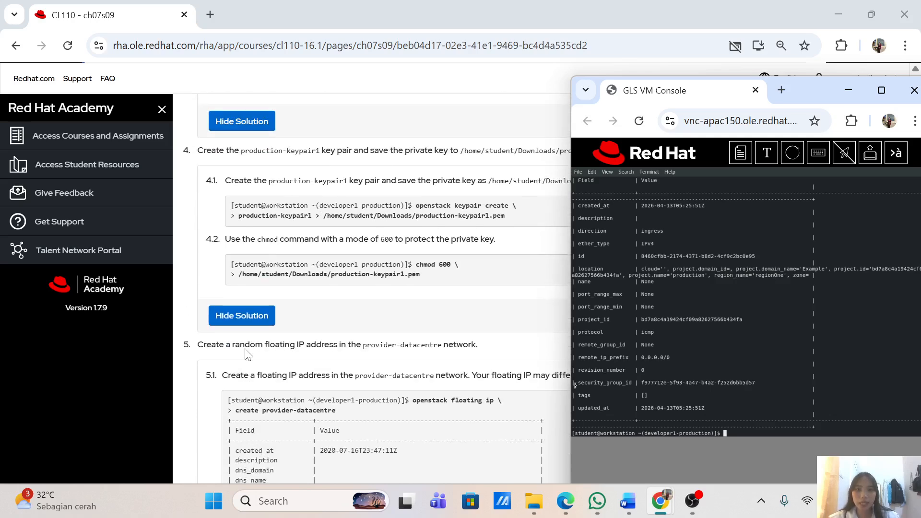
scroll(247, 354, "down", 2)
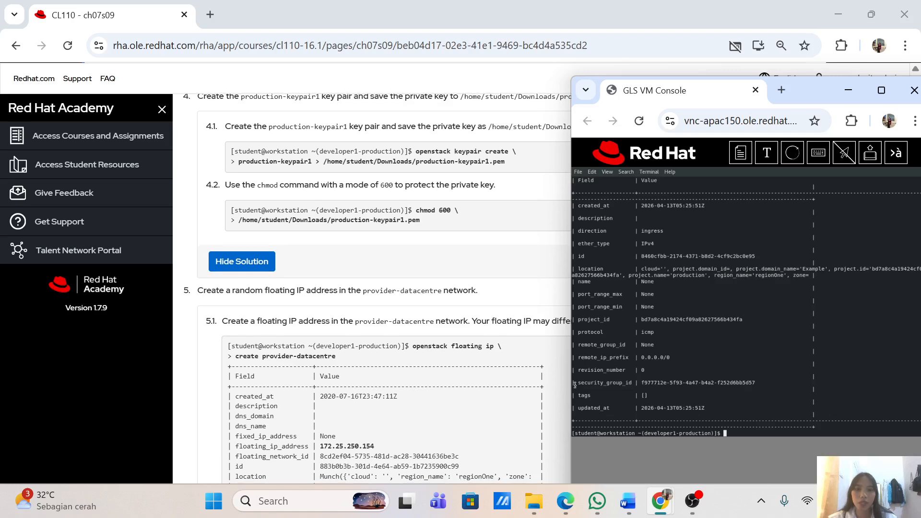
scroll(377, 288, "down", 1)
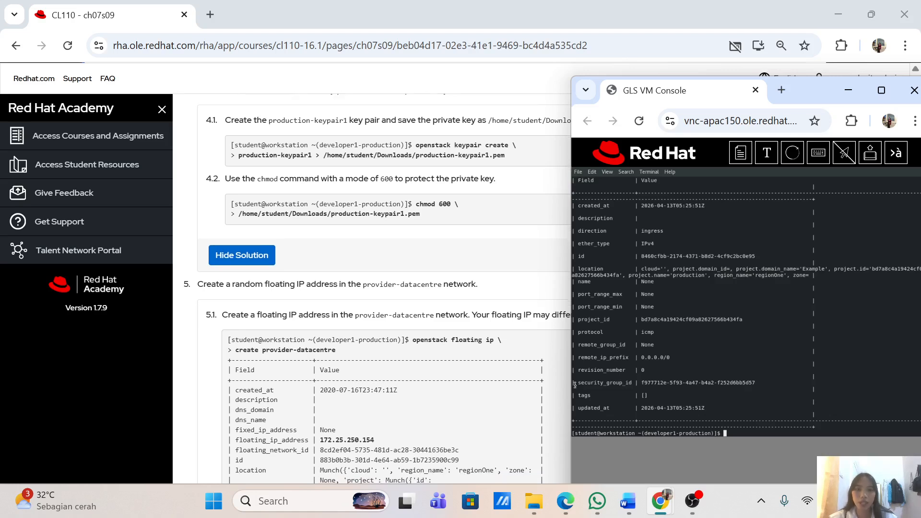
scroll(377, 288, "down", 1)
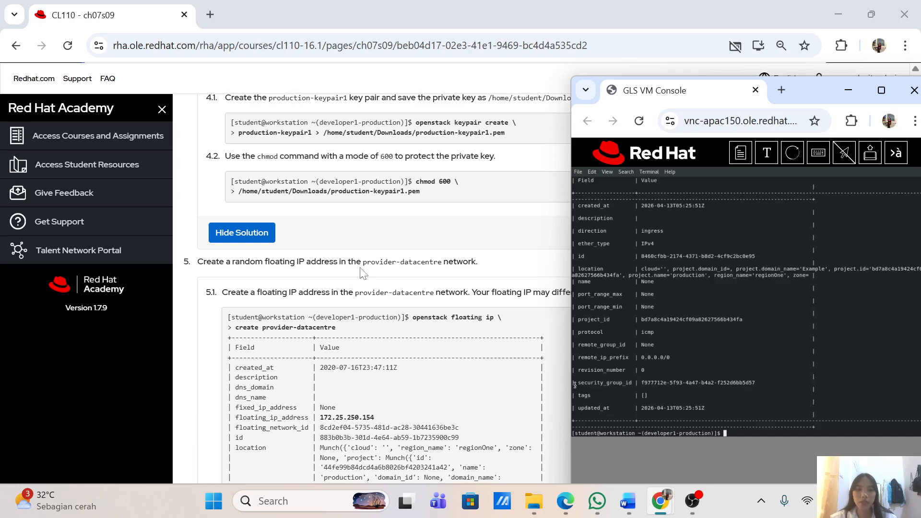
scroll(332, 174, "down", 1)
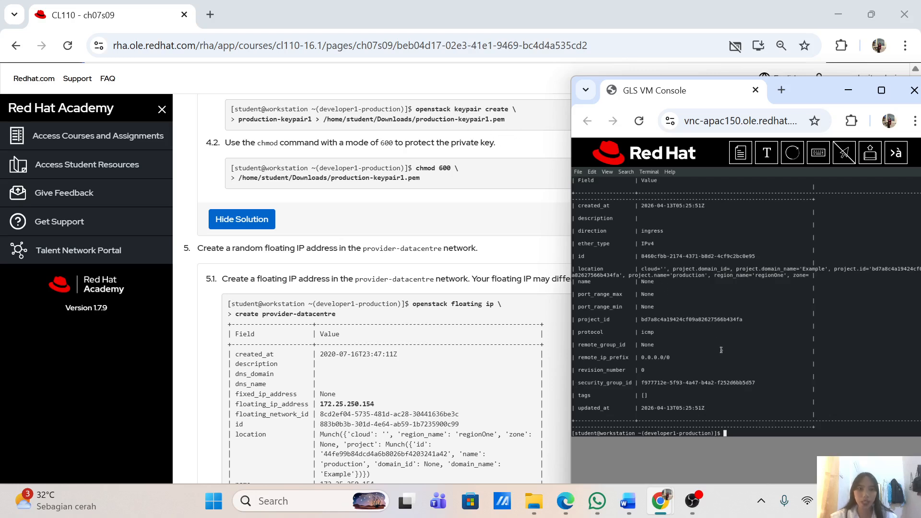
type("openst")
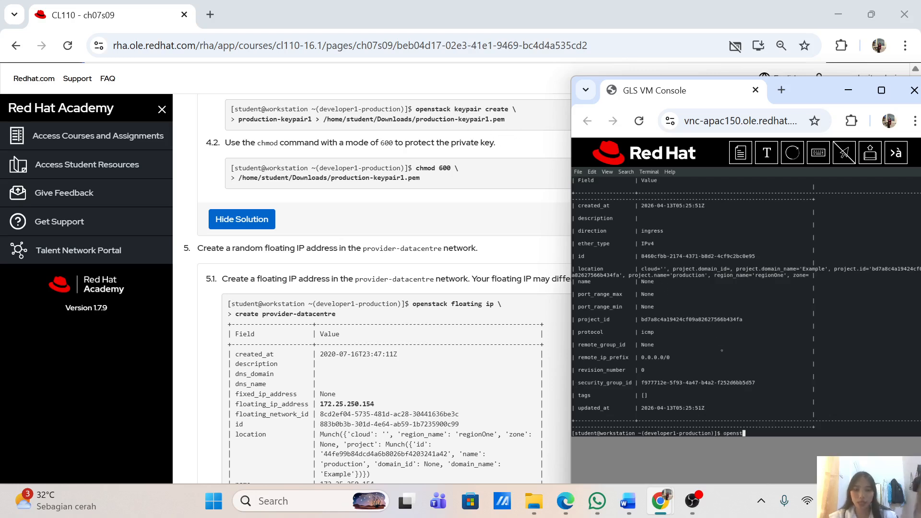
type("ack key")
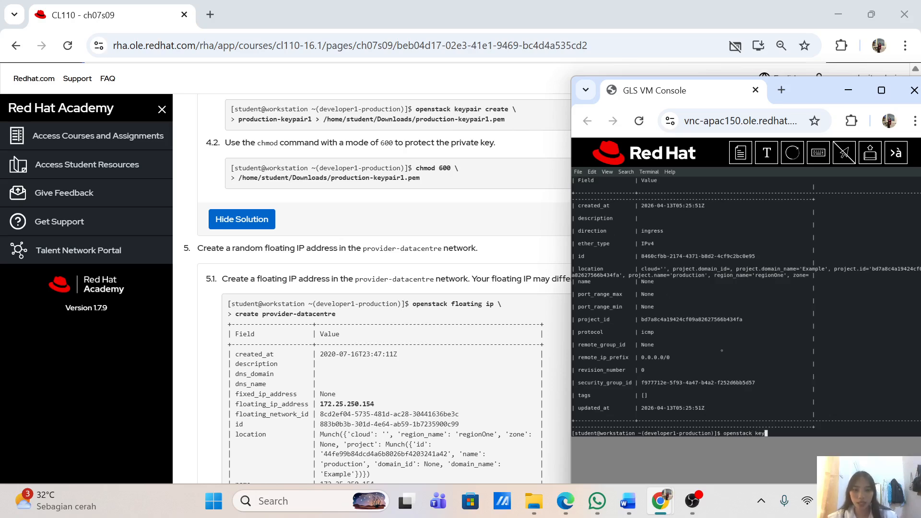
type("pair create \\")
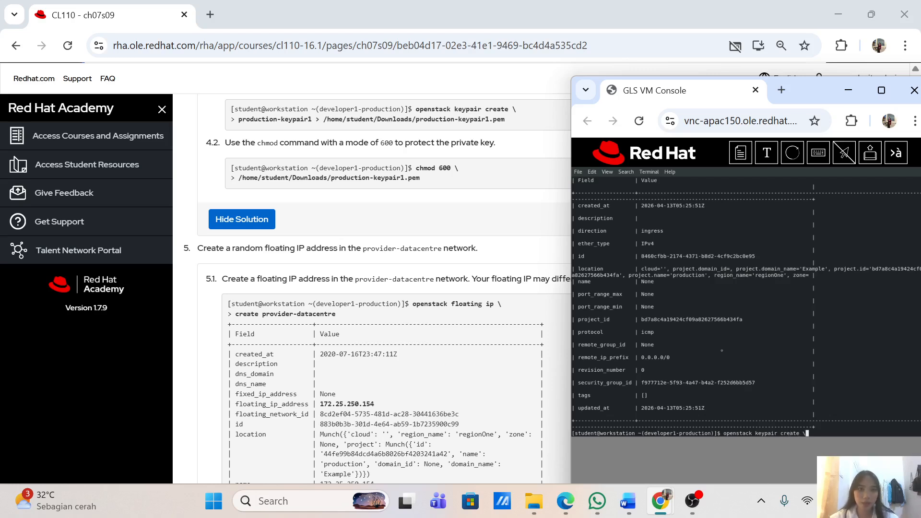
key("Return")
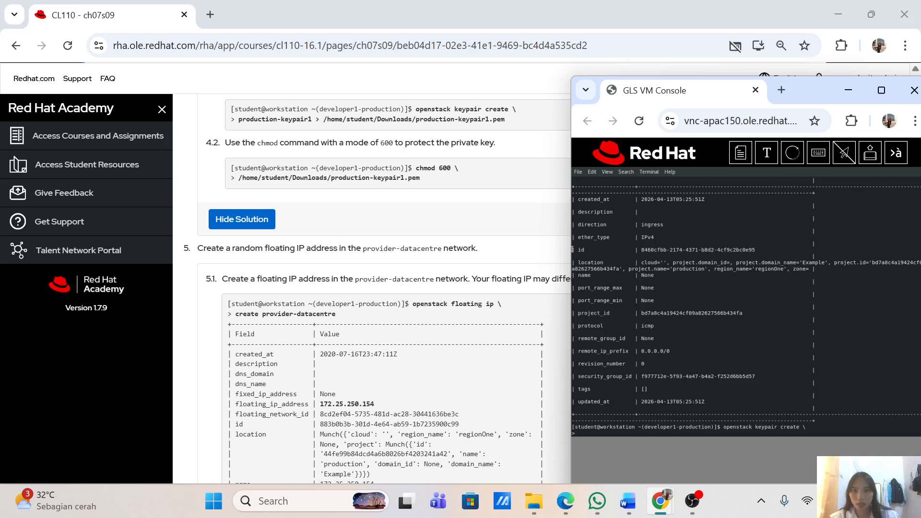
Step: Complete the keypair command with production-keypair1, redirect its output to /home/student/Downloads/production-keypair1.pem, and run it
left_click_drag(239, 120, 512, 139)
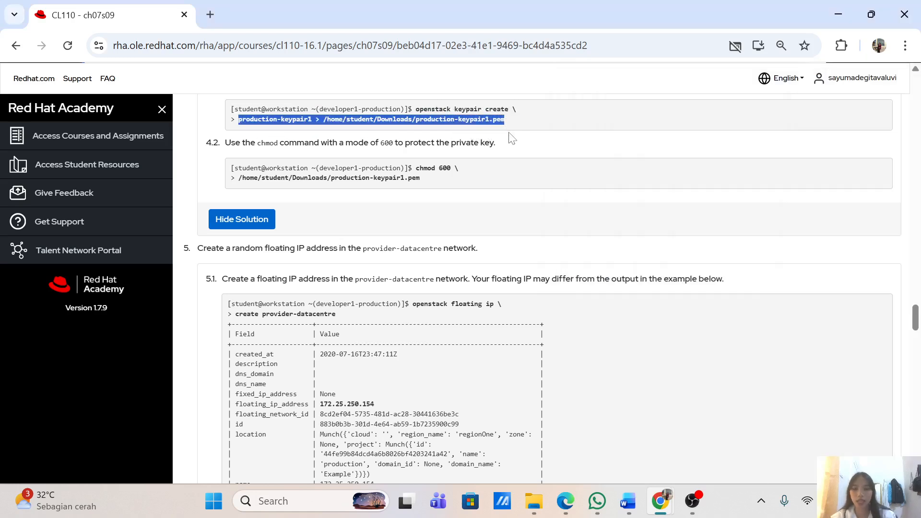
key("alt+Tab")
type("pr")
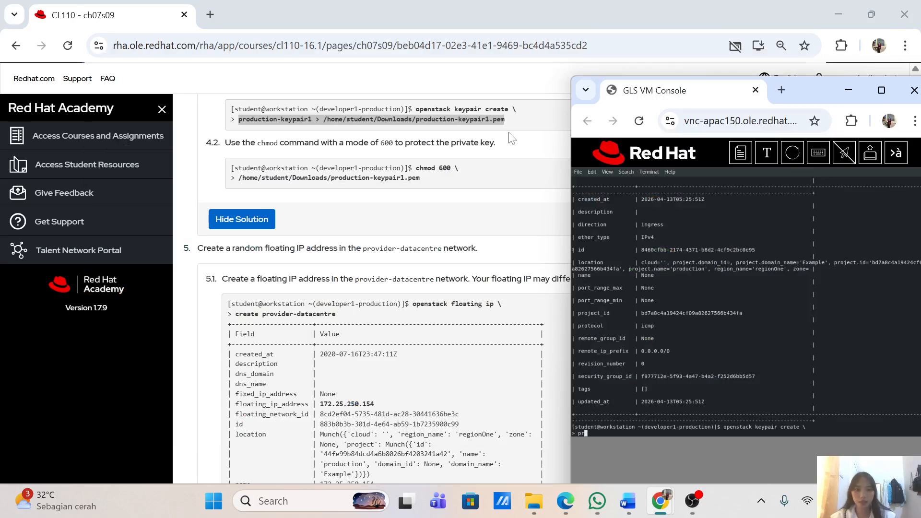
type("oduction-keypair1 > /home/st")
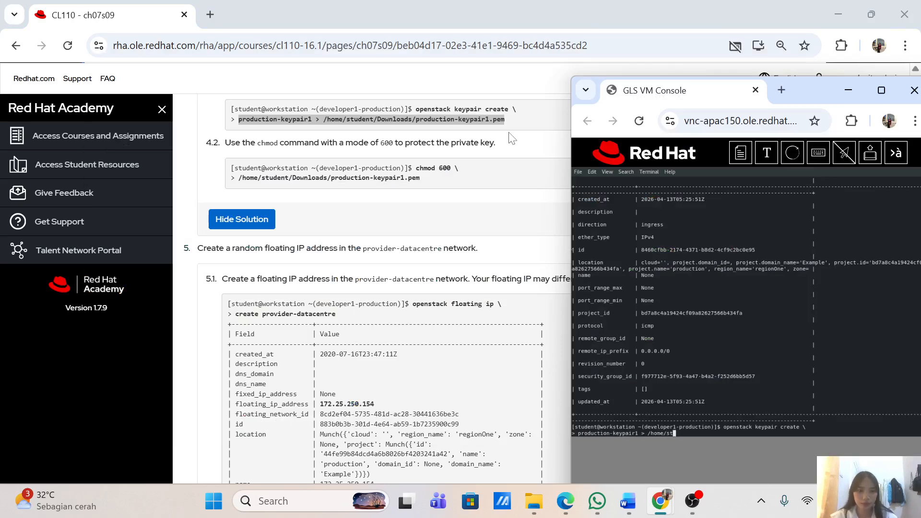
type("udent/Downloads/production-k")
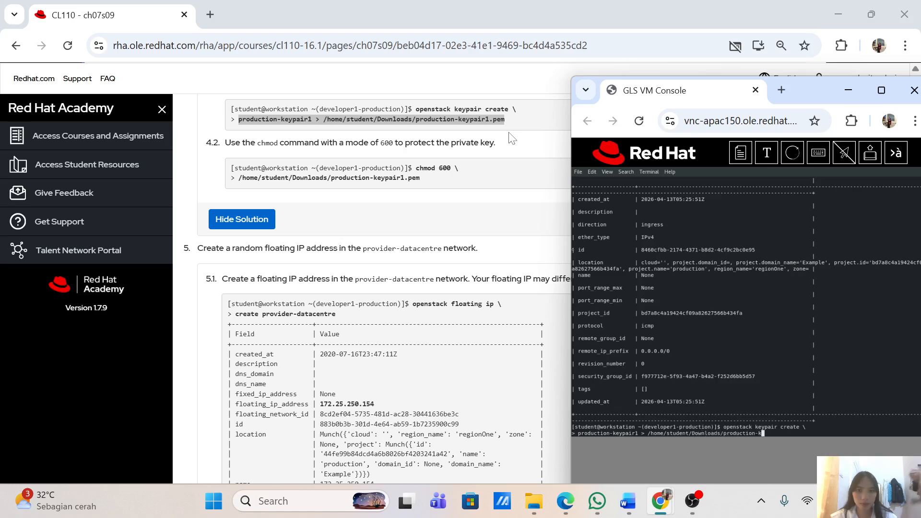
type("eypair1.pem")
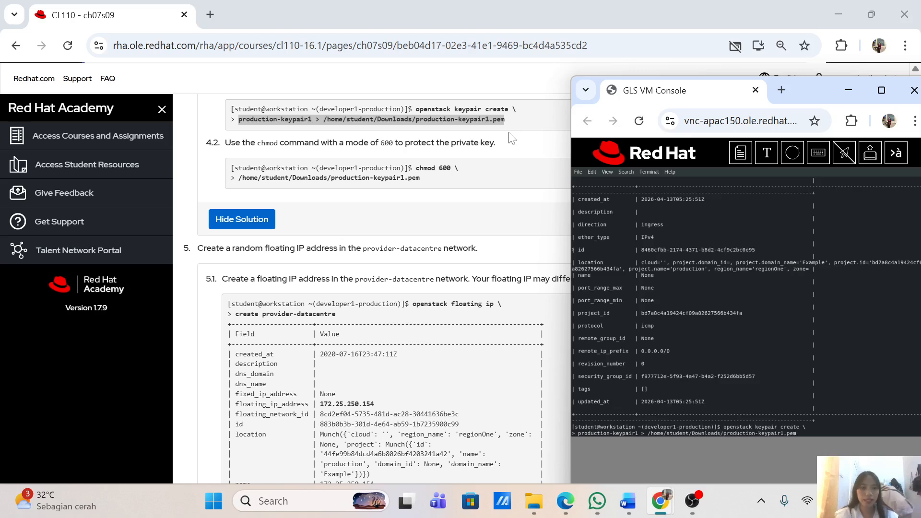
key("Return")
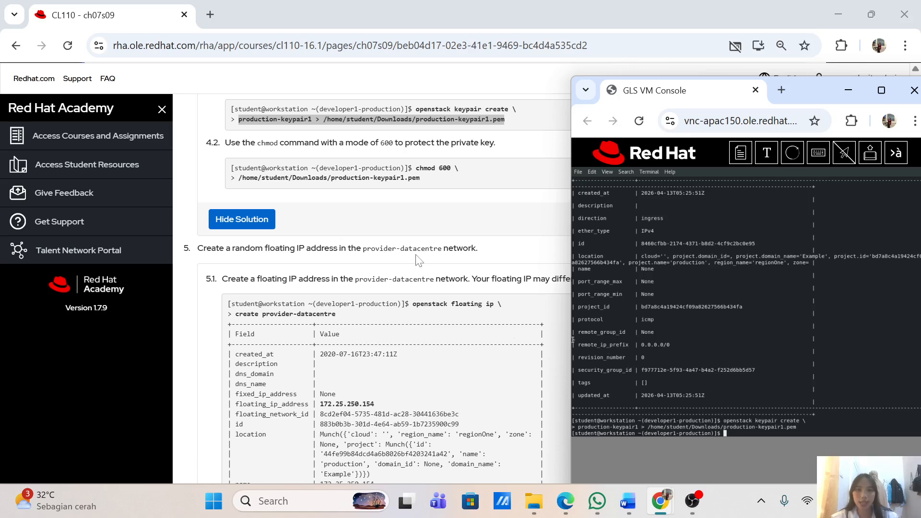
Step: Protect the private key file /home/student/Downloads/production-keypair1.pem by running chmod with mode 600 on it
scroll(419, 261, "down", 1)
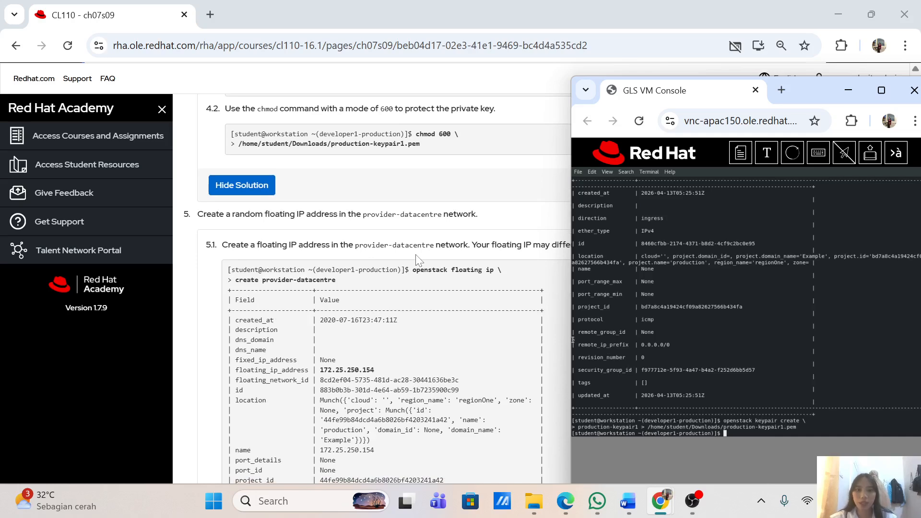
scroll(416, 255, "down", 1)
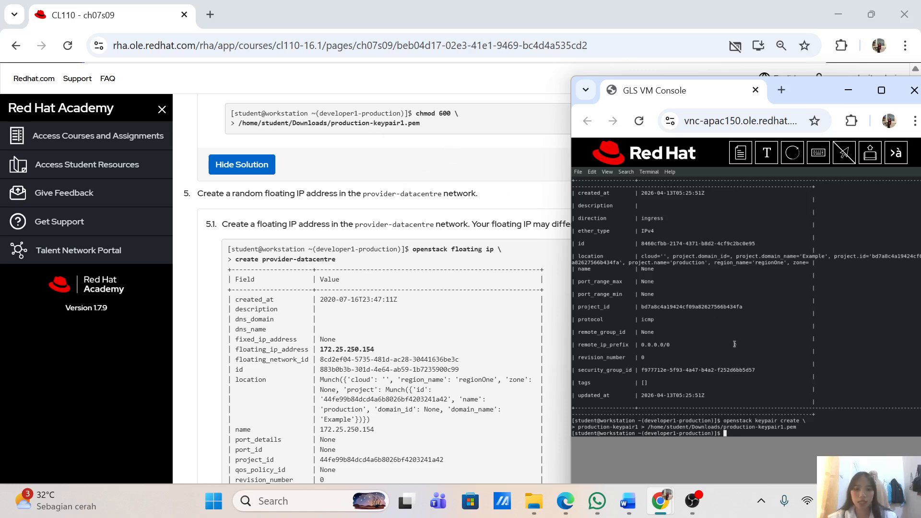
type("chmod ")
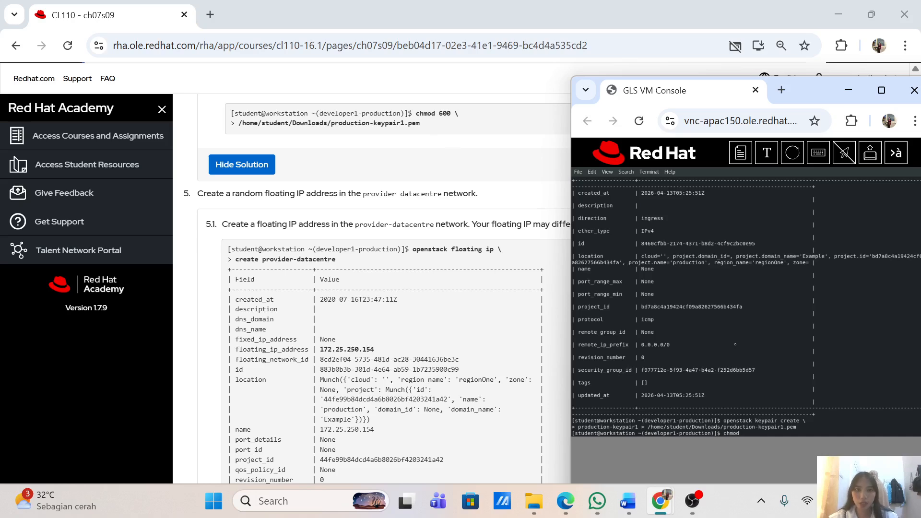
type("600 \\")
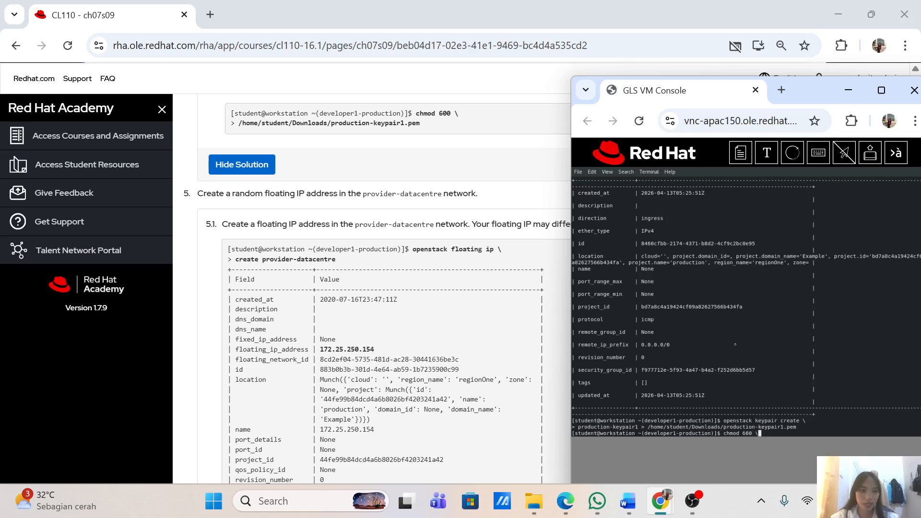
key("Return")
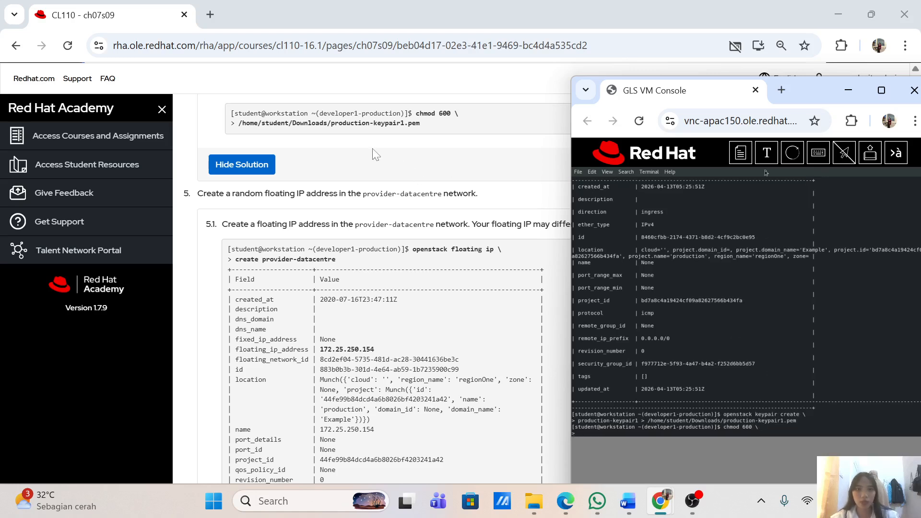
left_click_drag(422, 123, 239, 123)
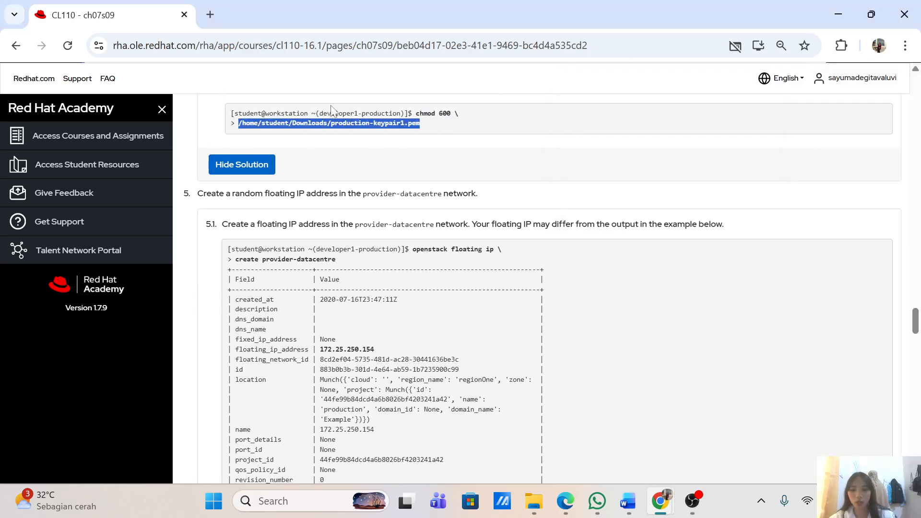
key("alt+Tab")
type("/home/student/Downloads/production-keypair1.pem")
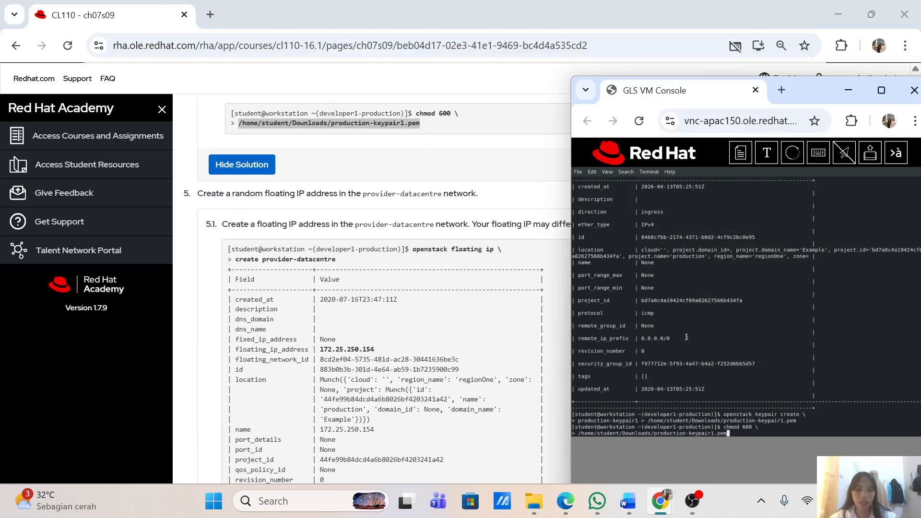
key("Return")
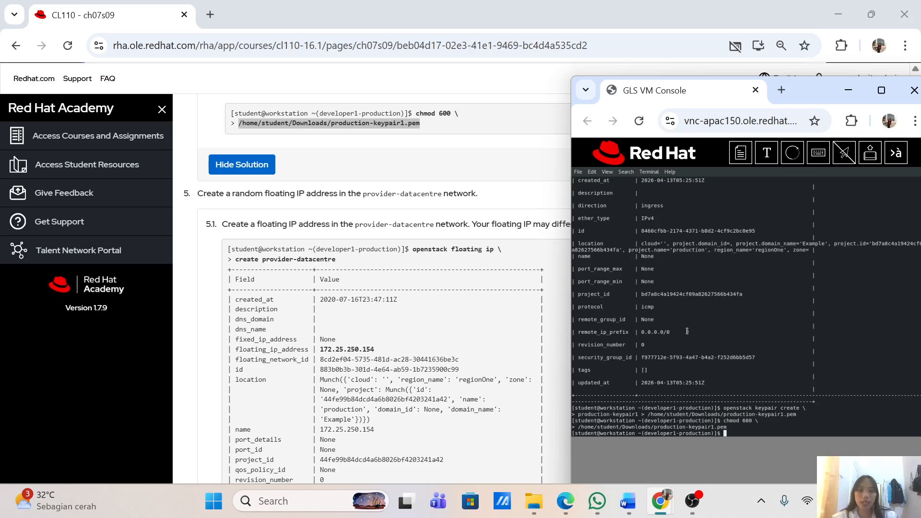
Step: Consult the floating IP instructions of the lab and begin a multi-line openstack floating ip command in the terminal
scroll(568, 314, "down", 2)
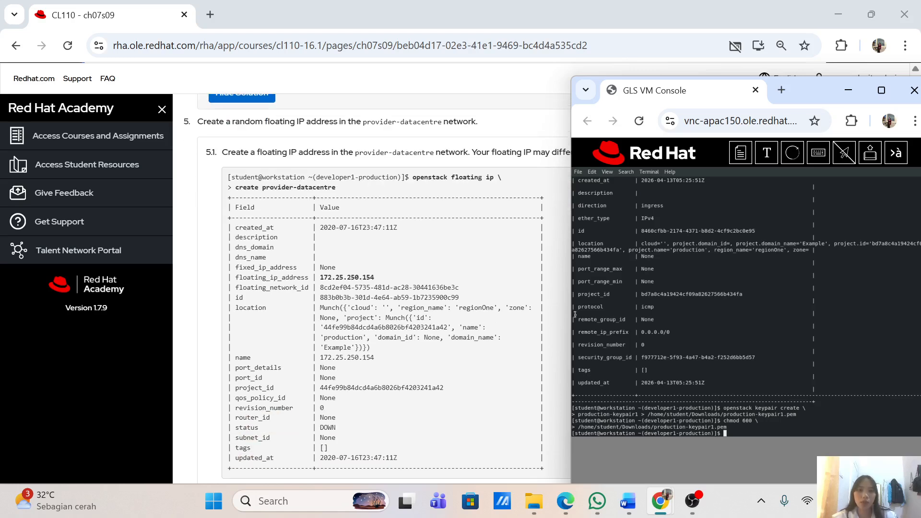
scroll(575, 315, "up", 1)
scroll(384, 288, "down", 2)
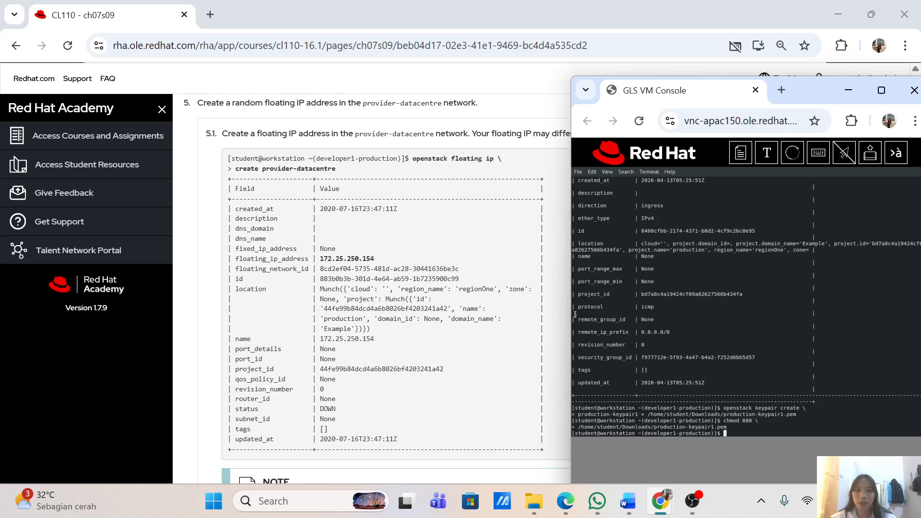
scroll(377, 289, "down", 1)
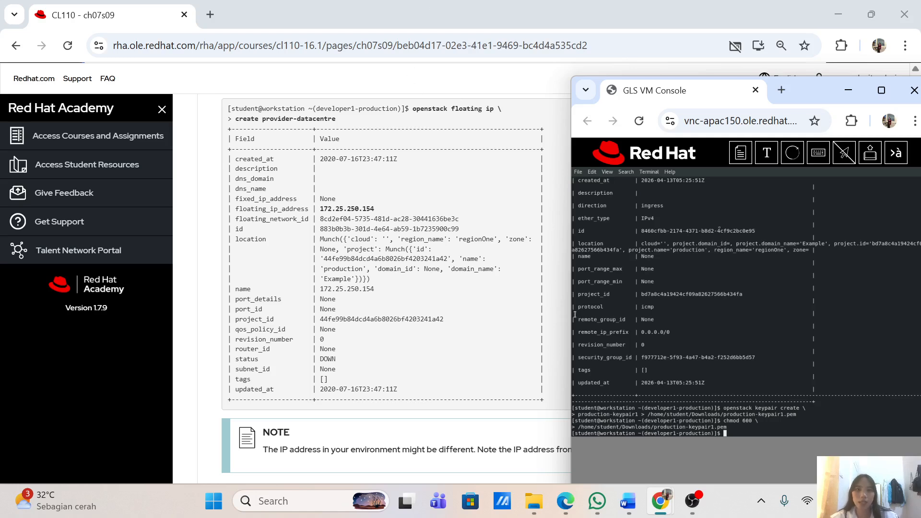
type("ope")
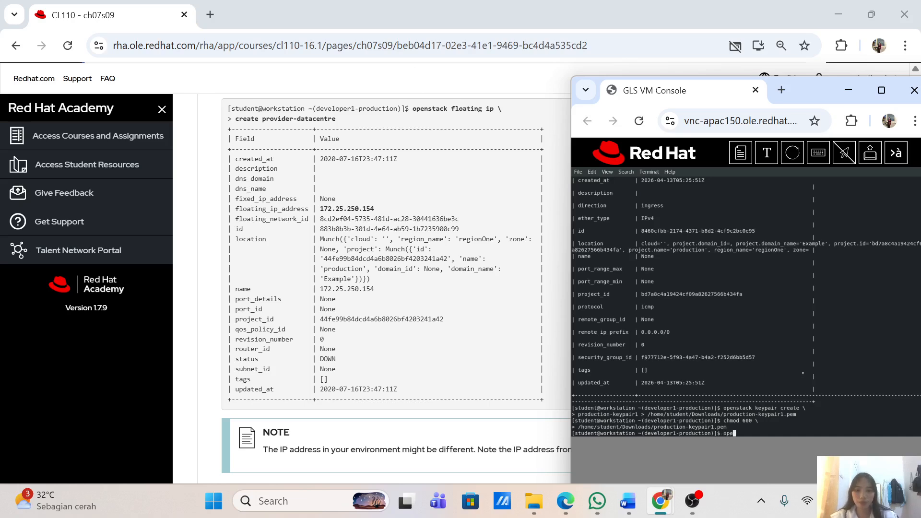
type("nstack flo")
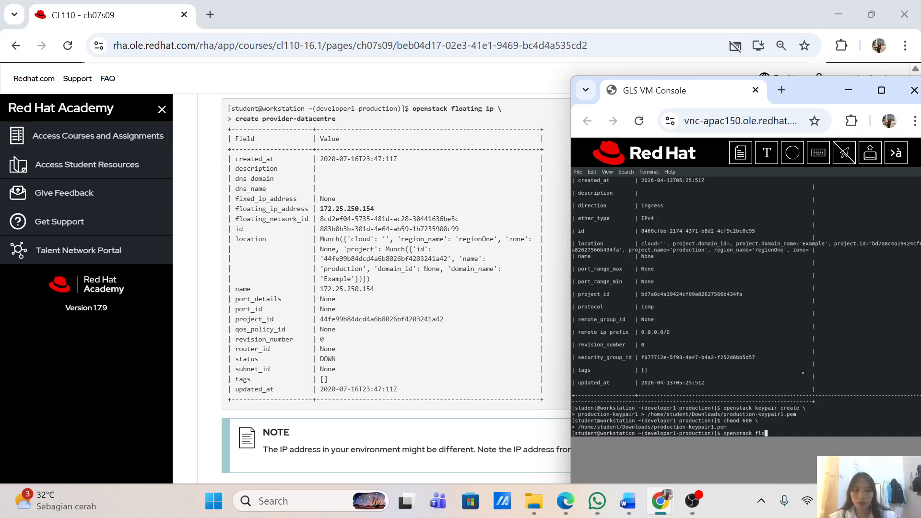
type("ating ip ")
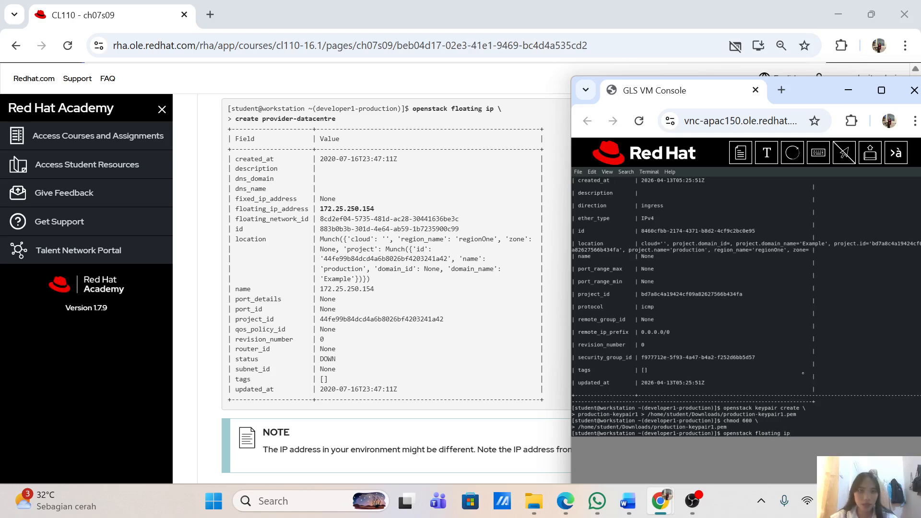
type("\\")
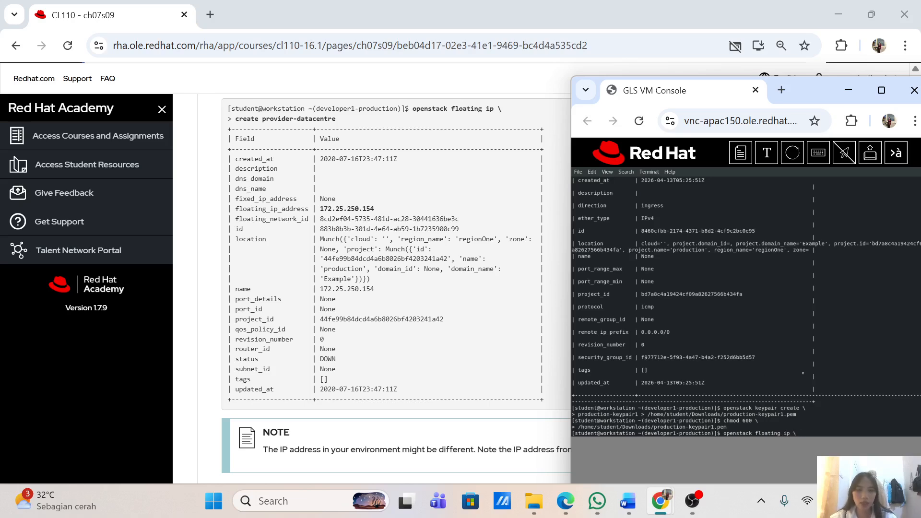
key("Return")
Step: Complete the floating IP command with create provider-datacentre and run it
type("crea")
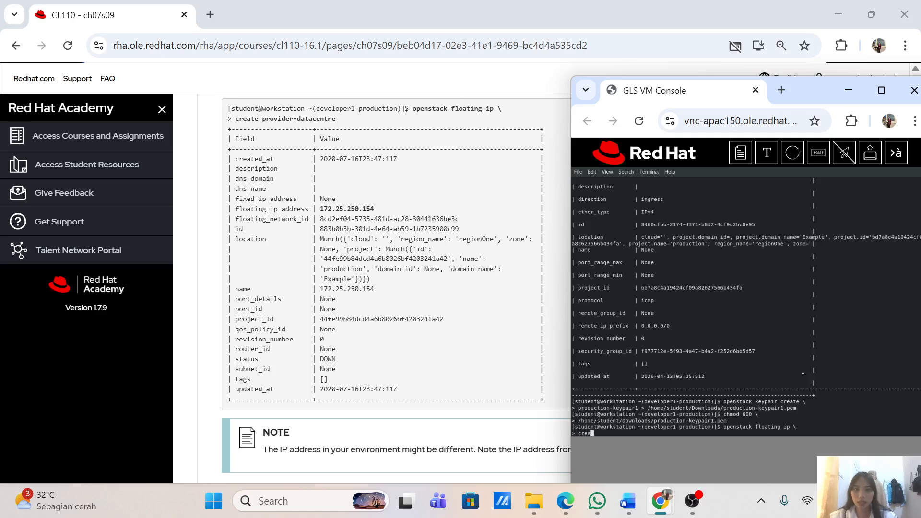
type("te provider")
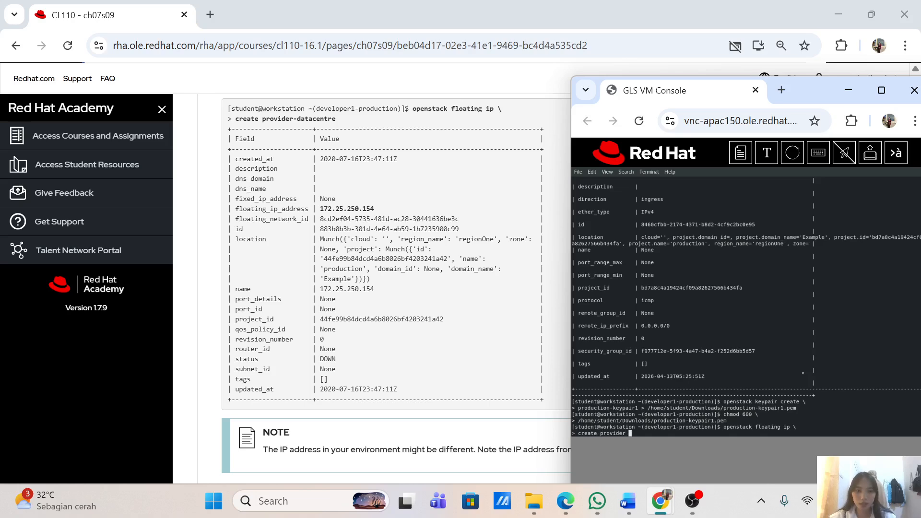
type(" -datace")
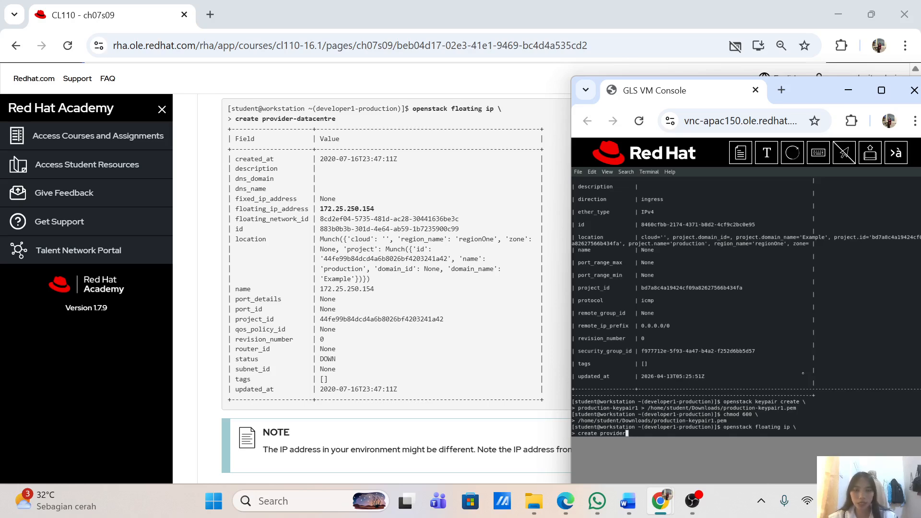
type("ntre")
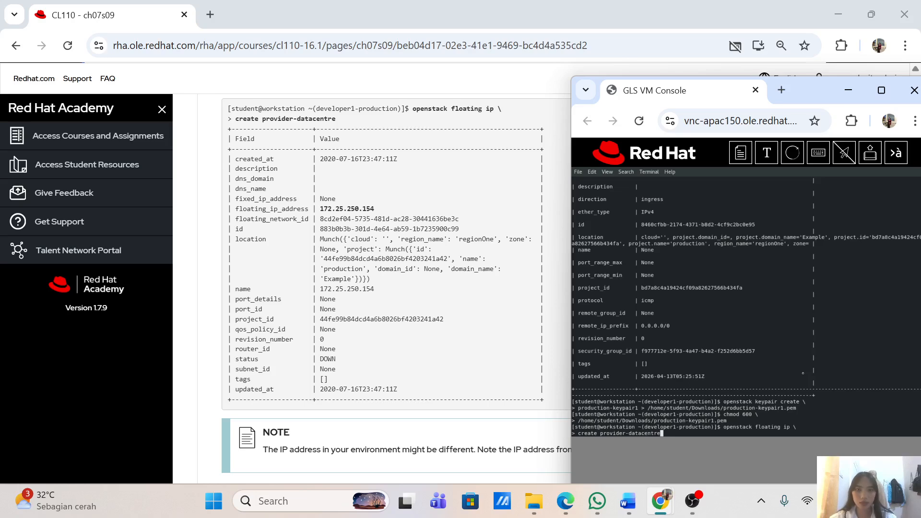
key("Return")
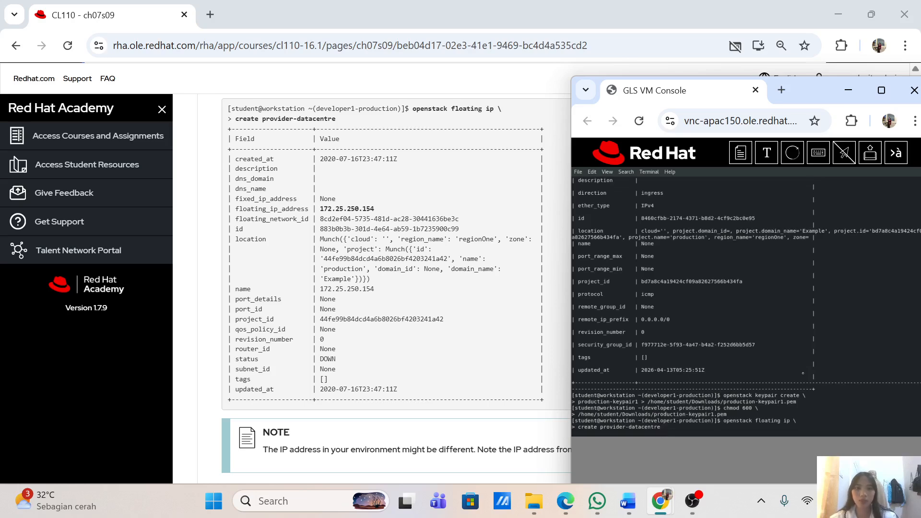
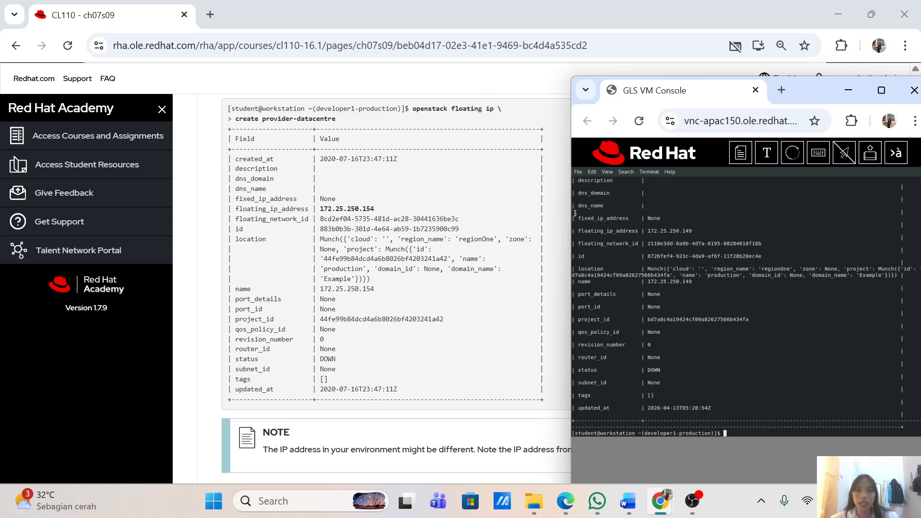
Step: Consult the lab's instructions for creating the production-server9 instance and begin a multi-line openstack server create command in the terminal
scroll(384, 288, "down", 2)
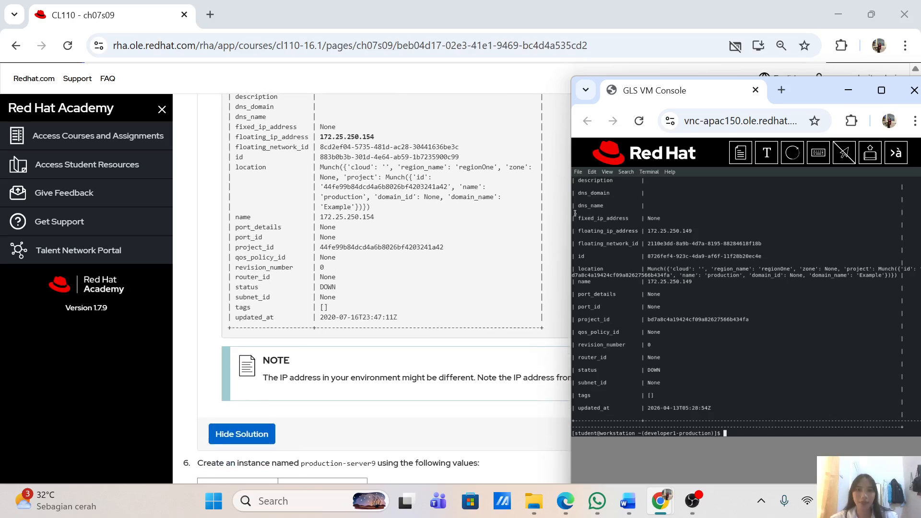
scroll(377, 288, "down", 1)
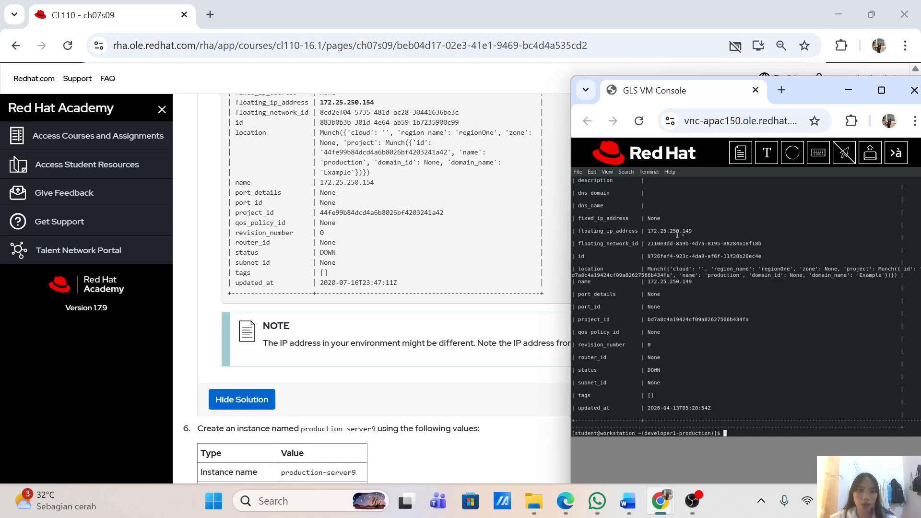
scroll(572, 259, "down", 7)
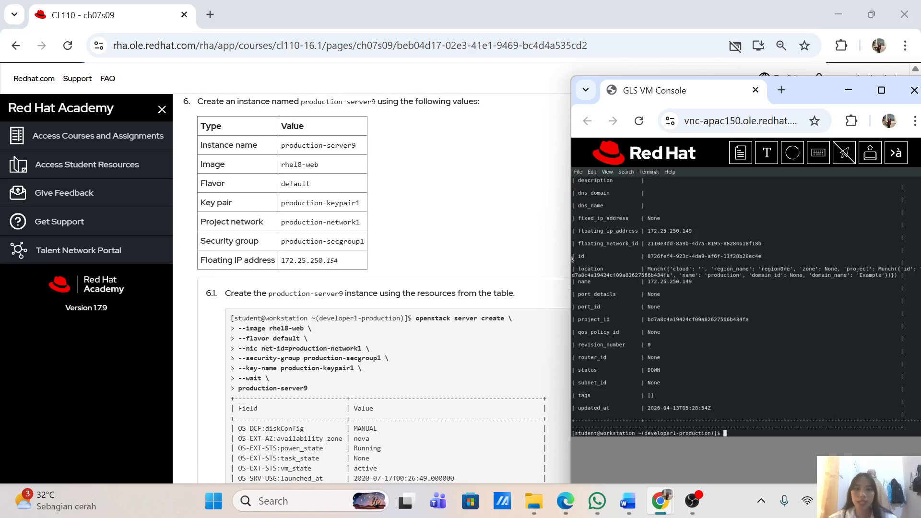
scroll(572, 260, "down", 4)
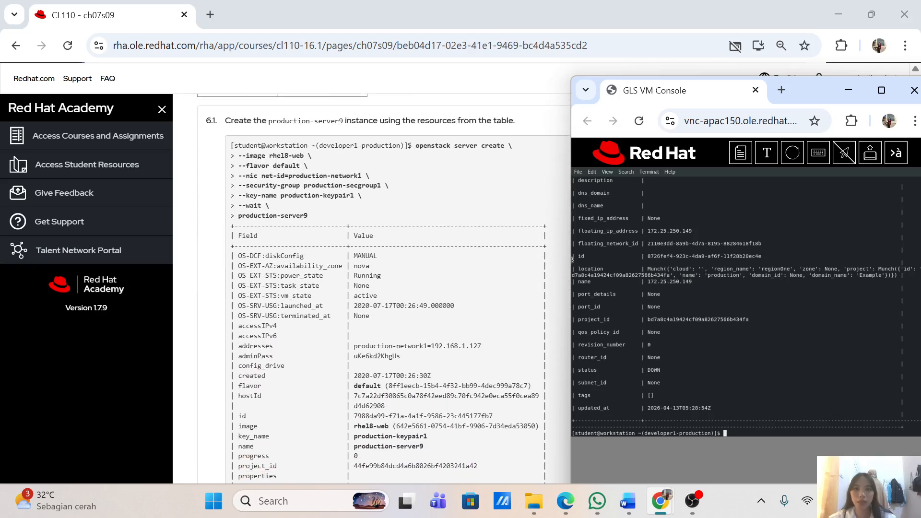
scroll(573, 260, "down", 1)
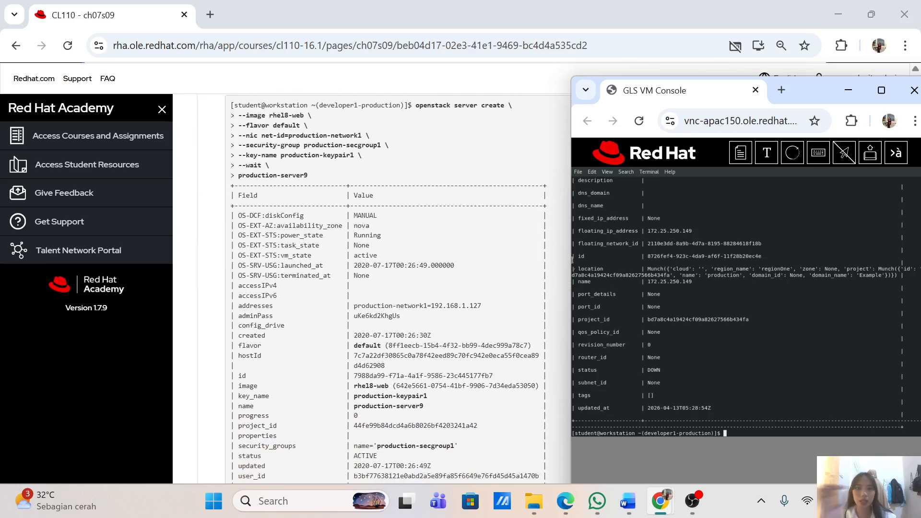
type("ope")
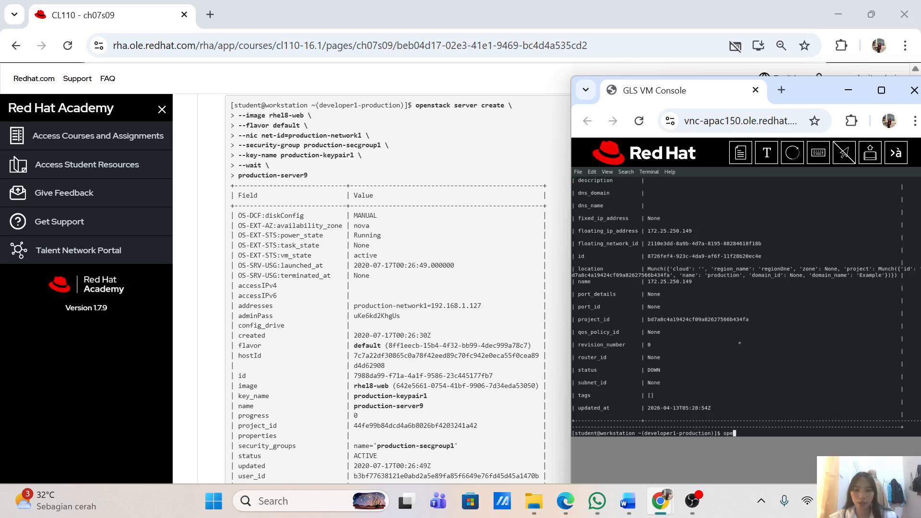
type("nstack ser")
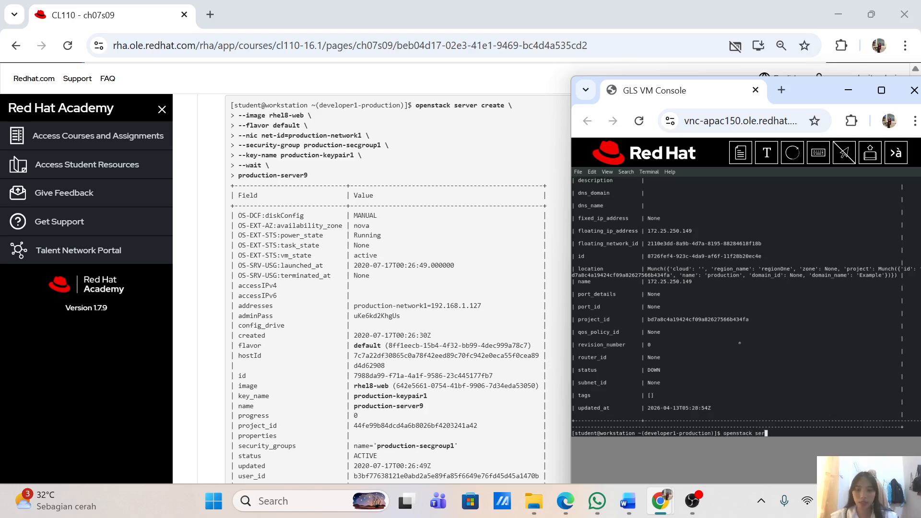
type("ver create \\")
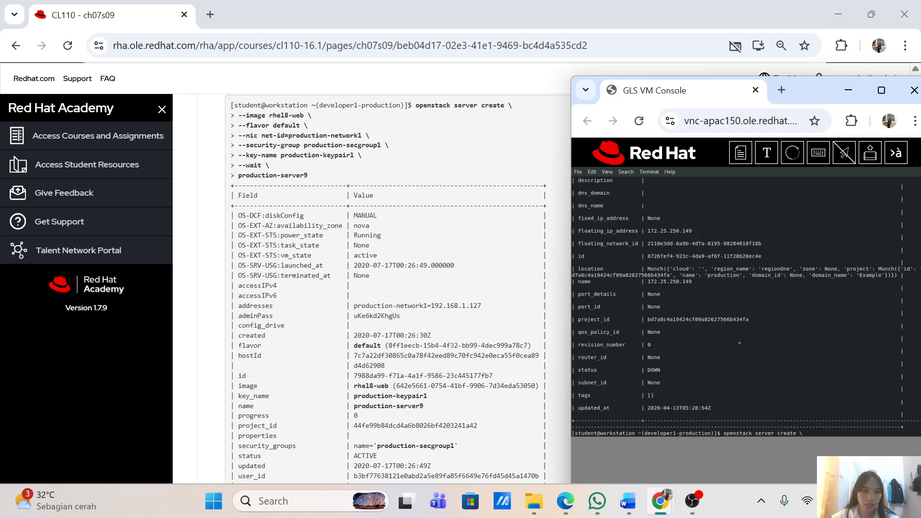
key("Return")
Step: Add the image option rhel8-web and the flavor option default to the server create command, each on its own continuation line
type("--image ")
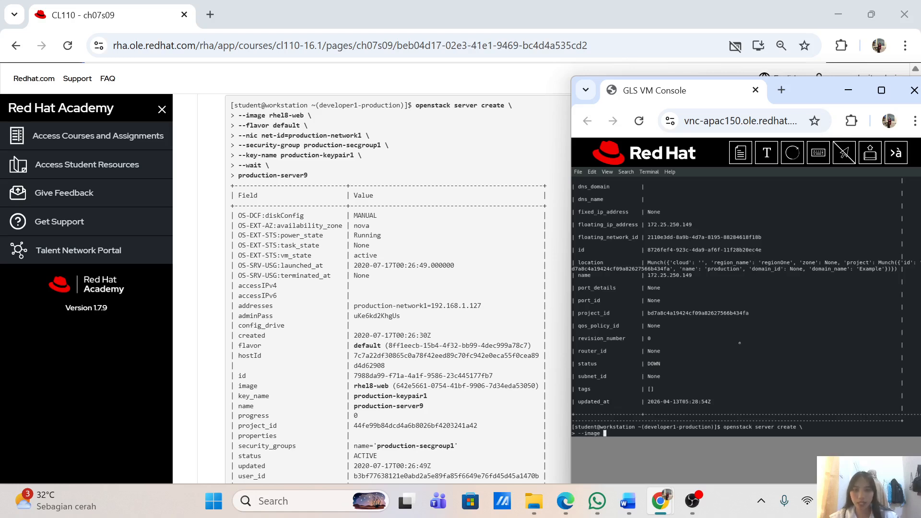
type("r")
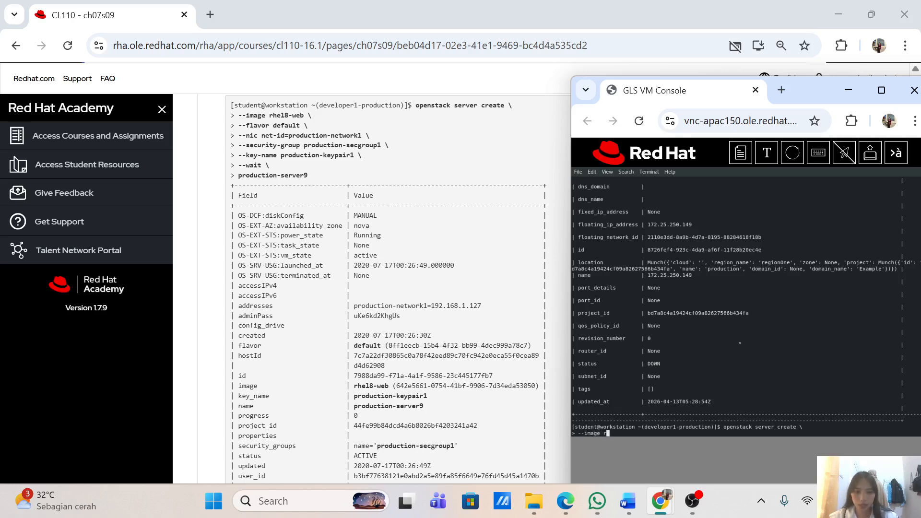
type("hel")
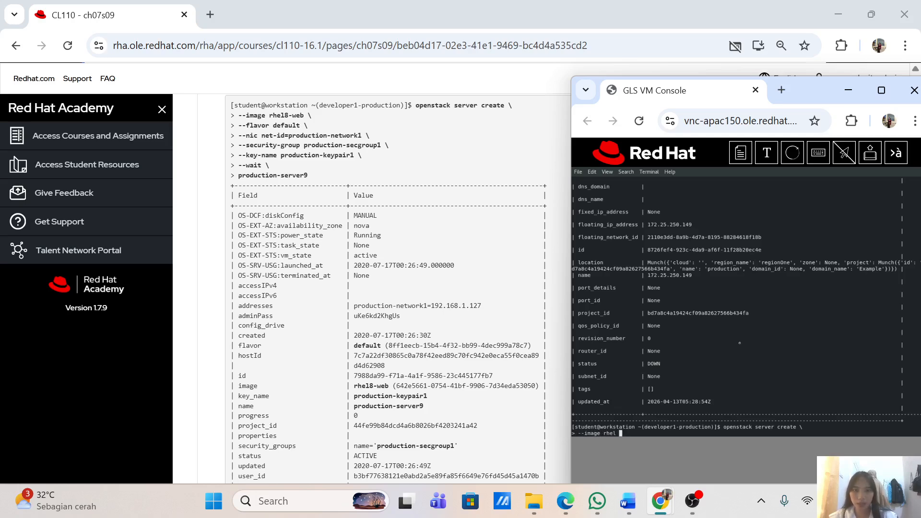
type("8-web")
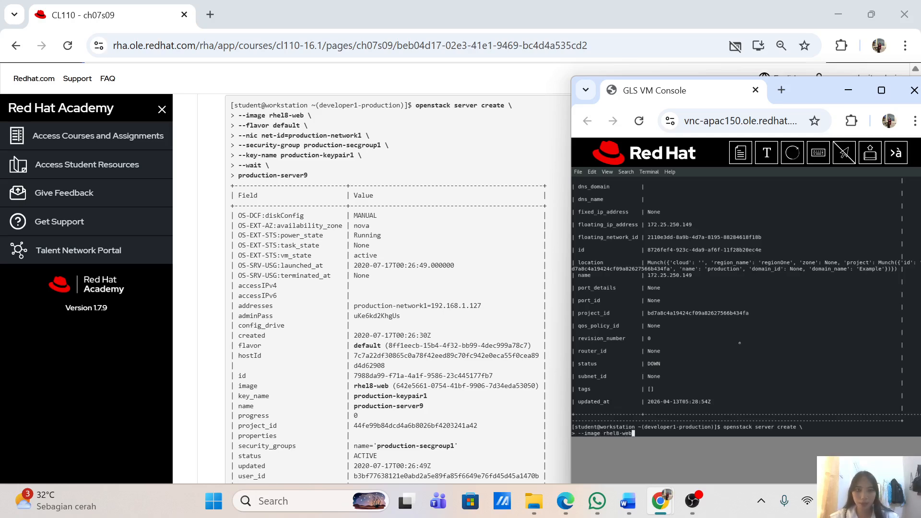
type(" \\")
key("Return")
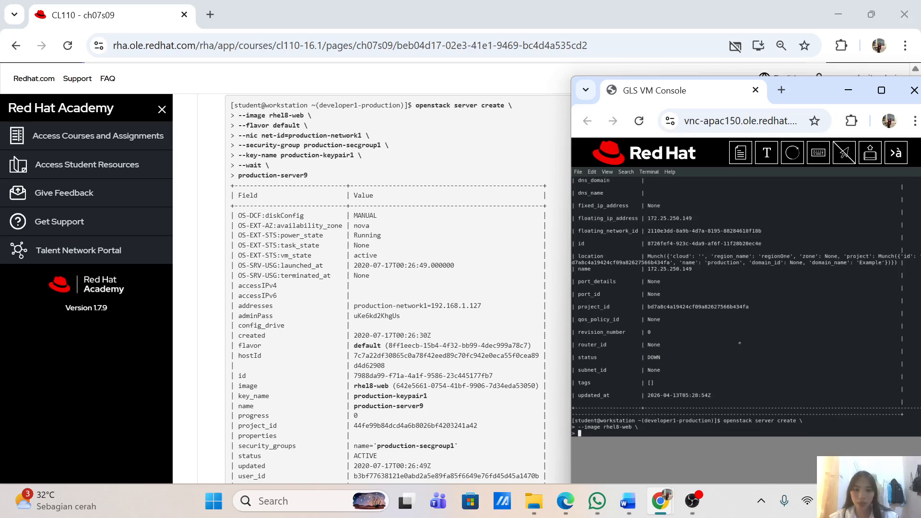
type("--fla")
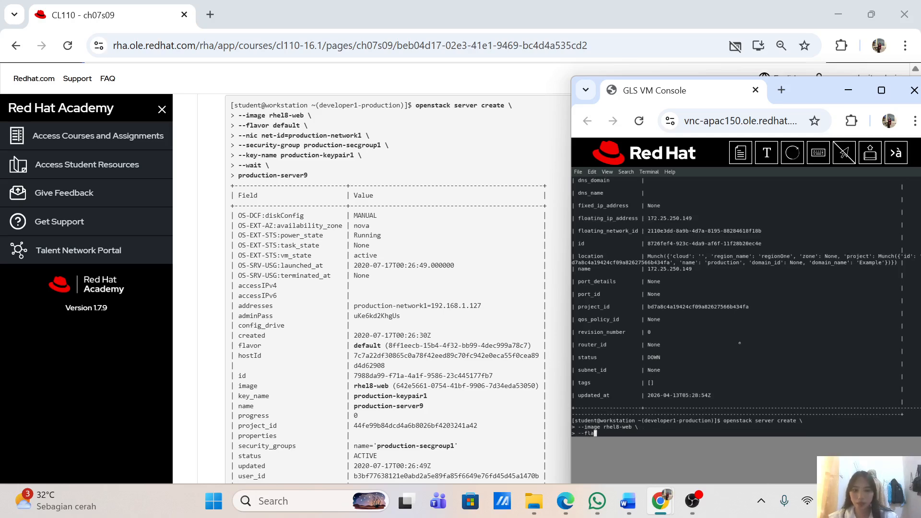
type("vor ")
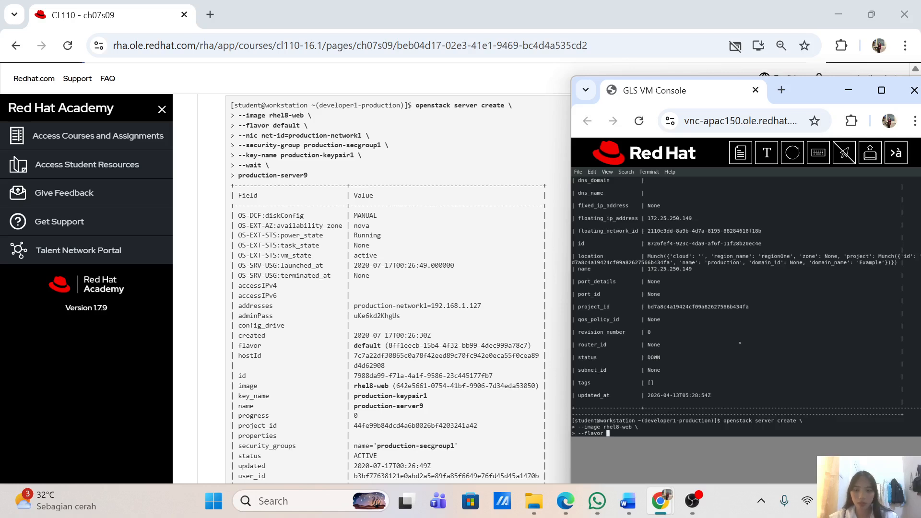
type("default \\")
key("Return")
Step: Add the --nic option with net-id=production-network1 to the server create command, continuing on a new line
type("--nic net-")
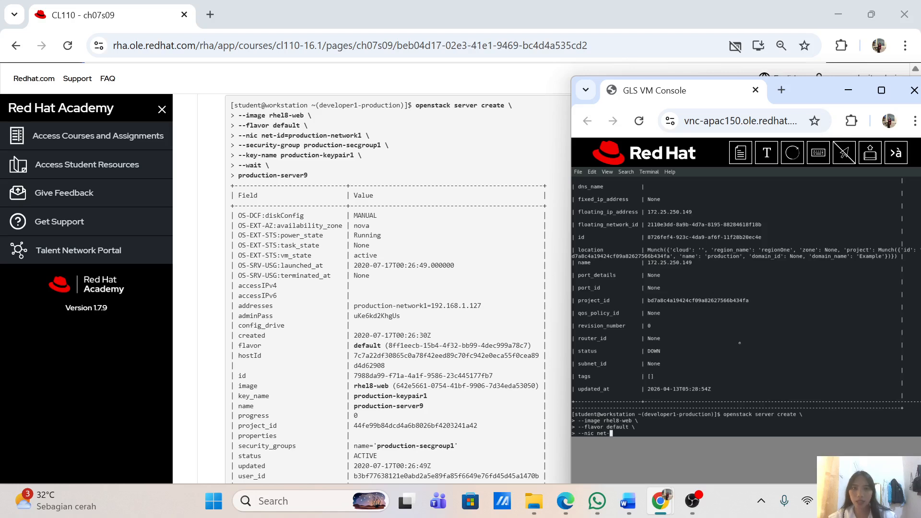
scroll(394, 156, "down", 1)
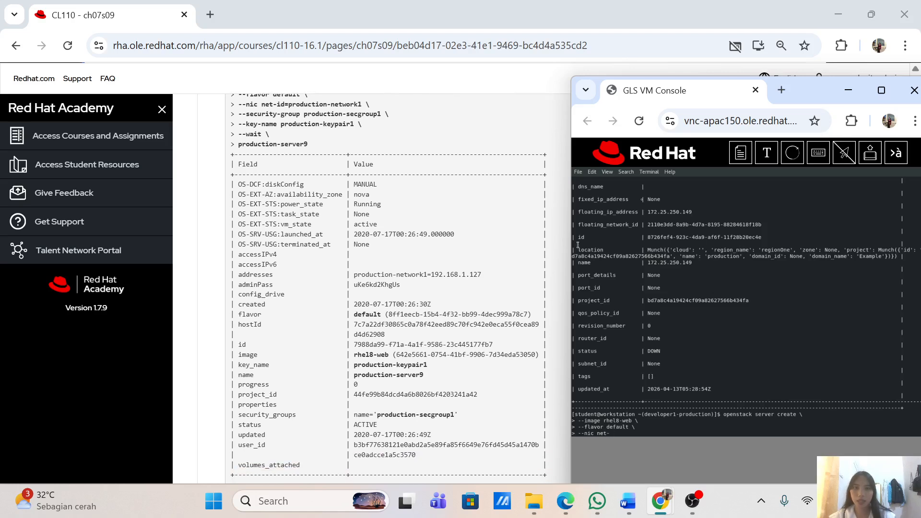
type("id")
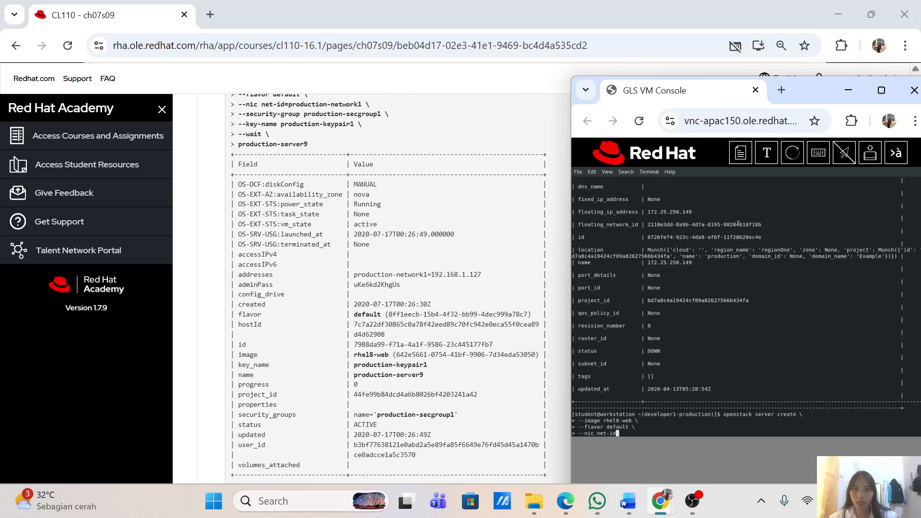
type("=production-netwo")
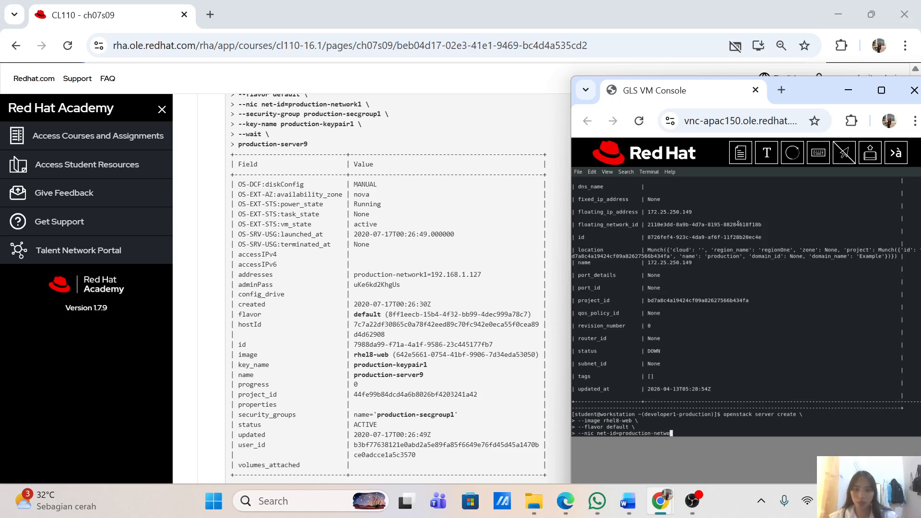
type("rk1 \\")
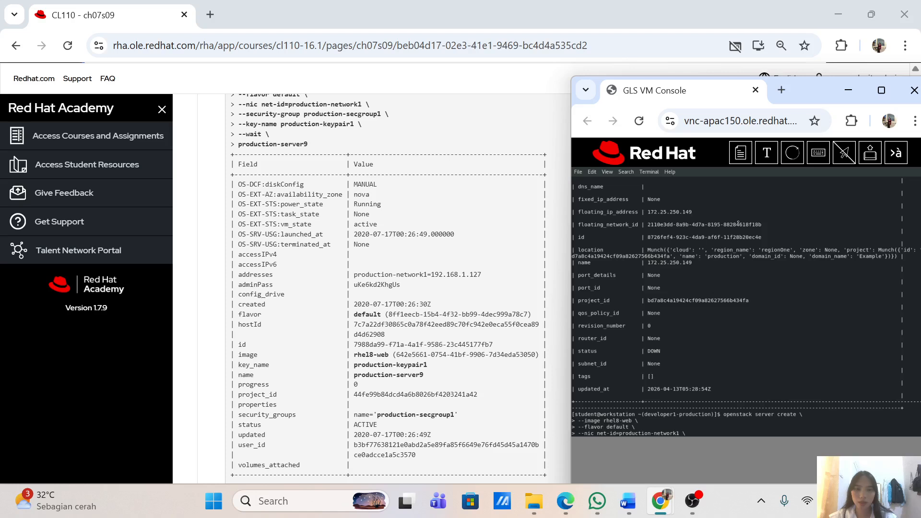
key("Return")
Step: Add --security-group production-secgroup1 and --key-name production-keypair1 to the server create command on separate continuation lines
type("--security")
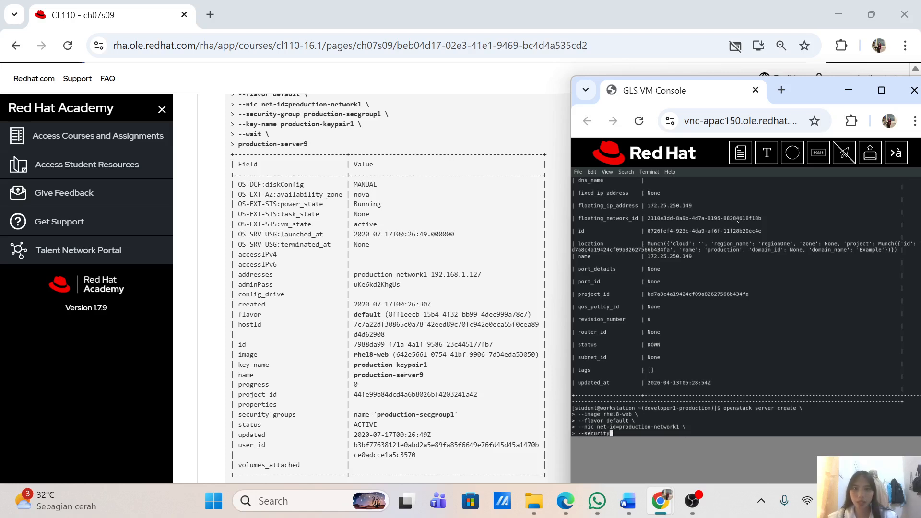
type("-gro")
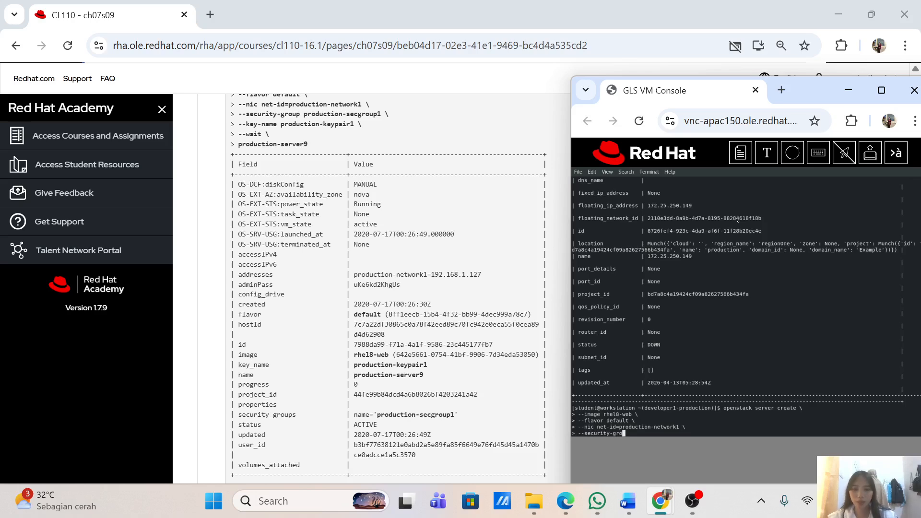
type("up production-secgr")
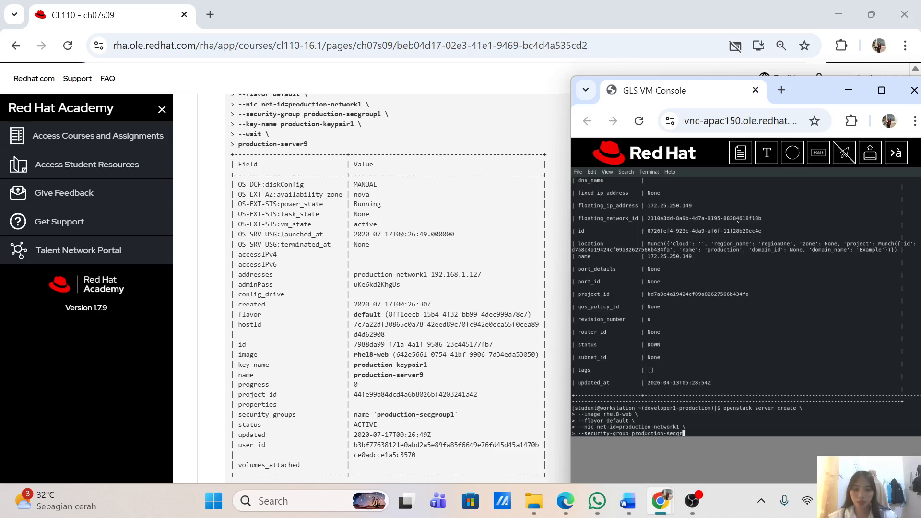
type("oup1 \\")
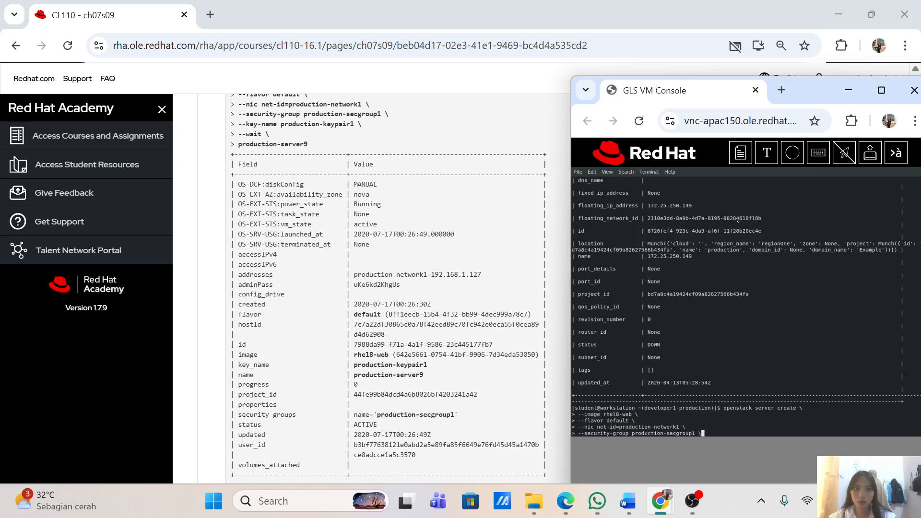
key("Return")
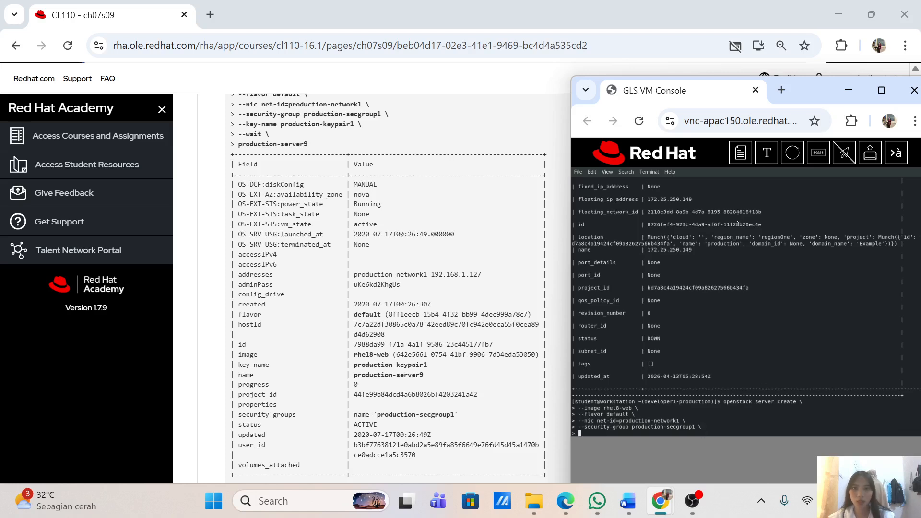
type("--key-name produc")
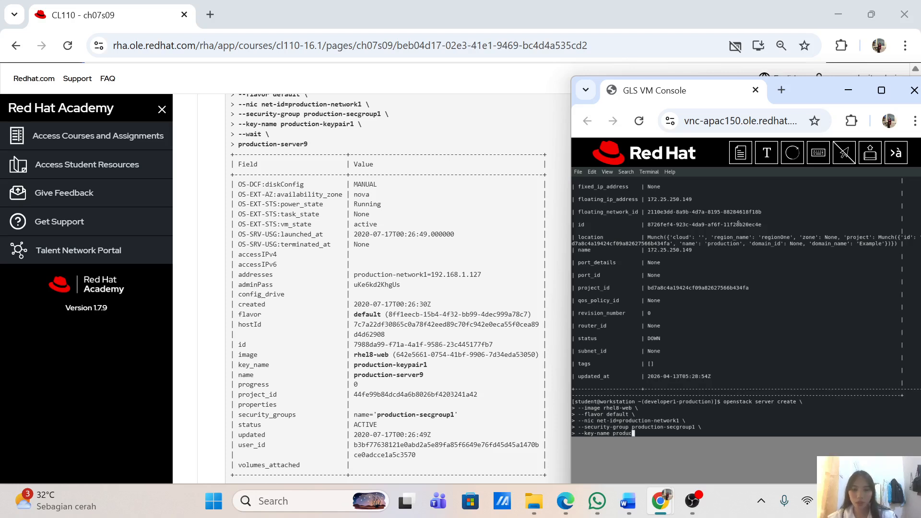
type("tion-keypair1 \\")
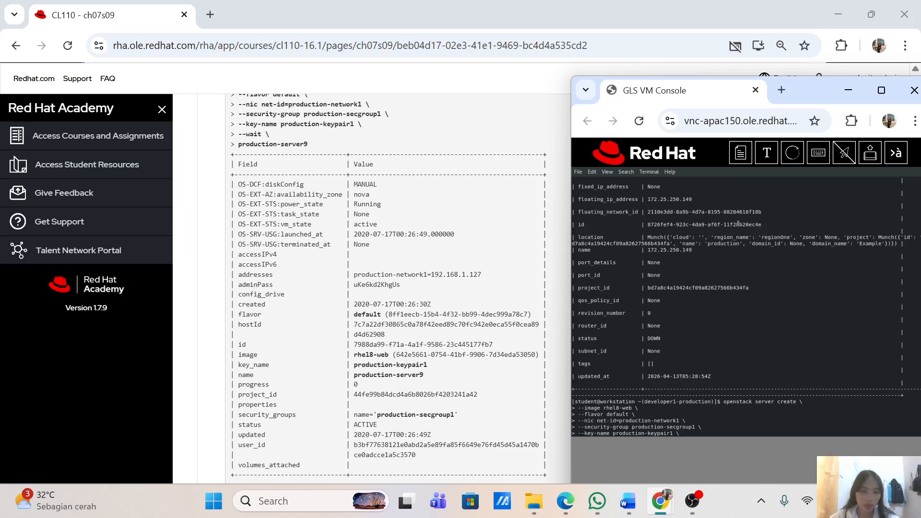
key("Return")
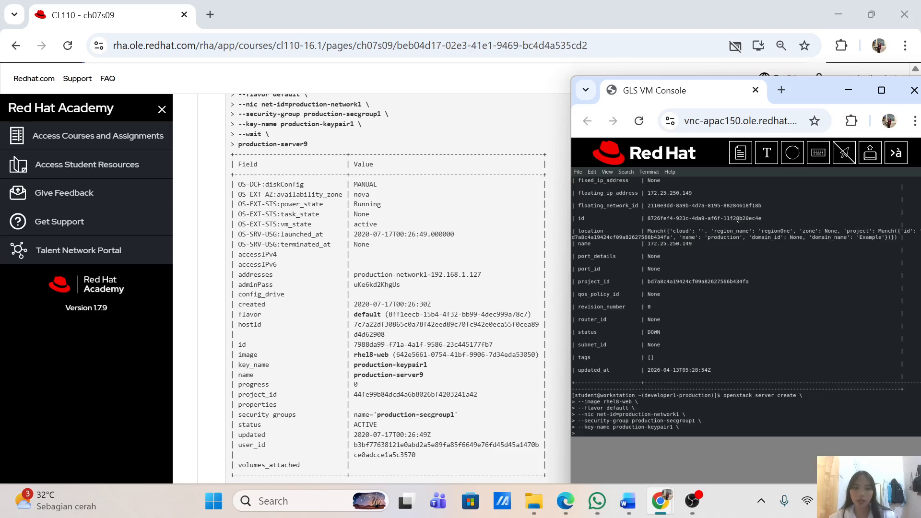
Step: Complete the server create command with --wait and the instance name production-server9, and run it
type("--wait \\")
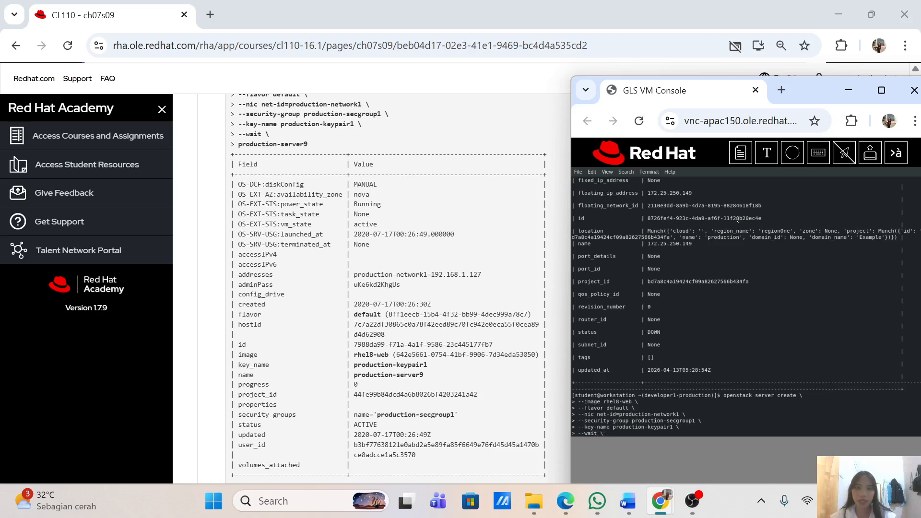
key("Return")
type("prod")
type("io")
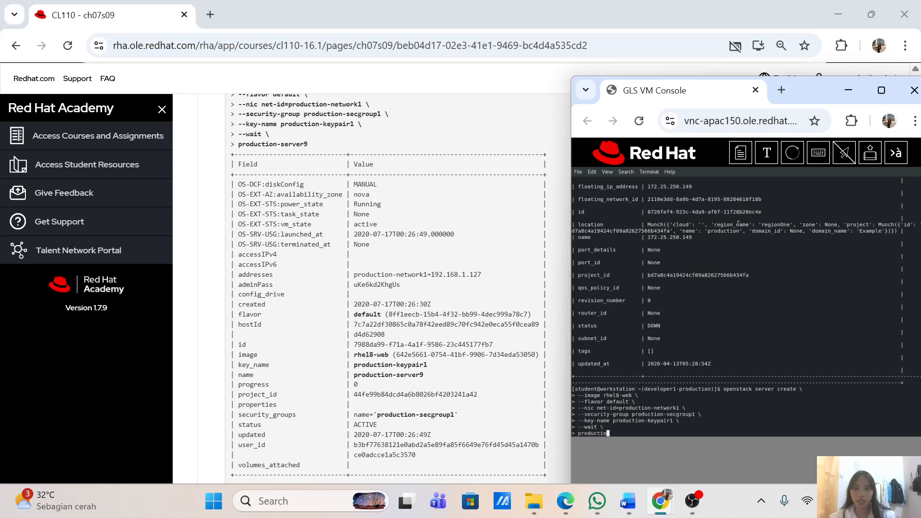
type("n-server9")
key("Return")
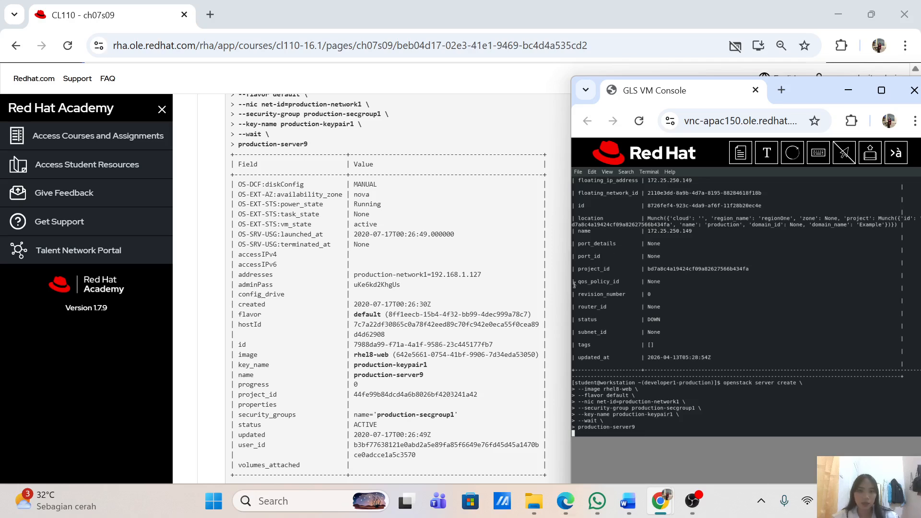
Step: Review the lab's remaining instructions on associating the floating IP, testing HTTP and SSH access, and verifying resources in the dashboard
scroll(574, 285, "down", 6)
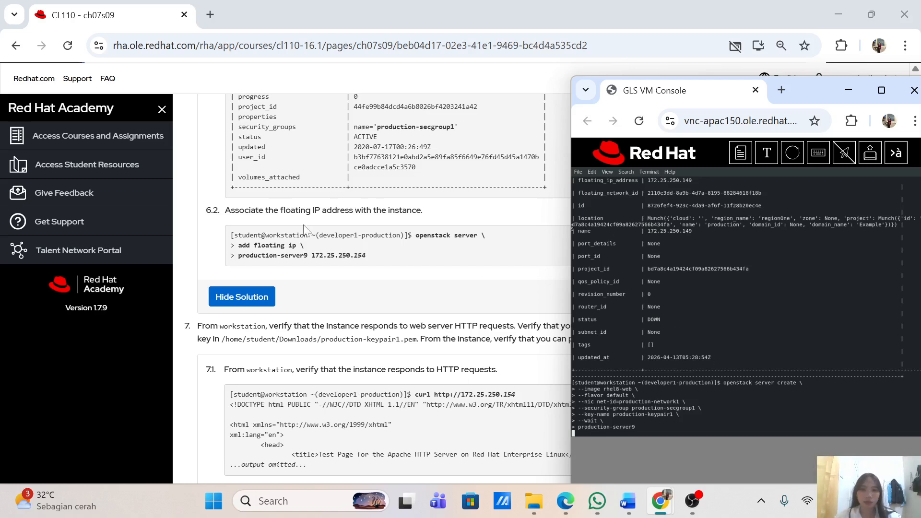
scroll(304, 223, "down", 2)
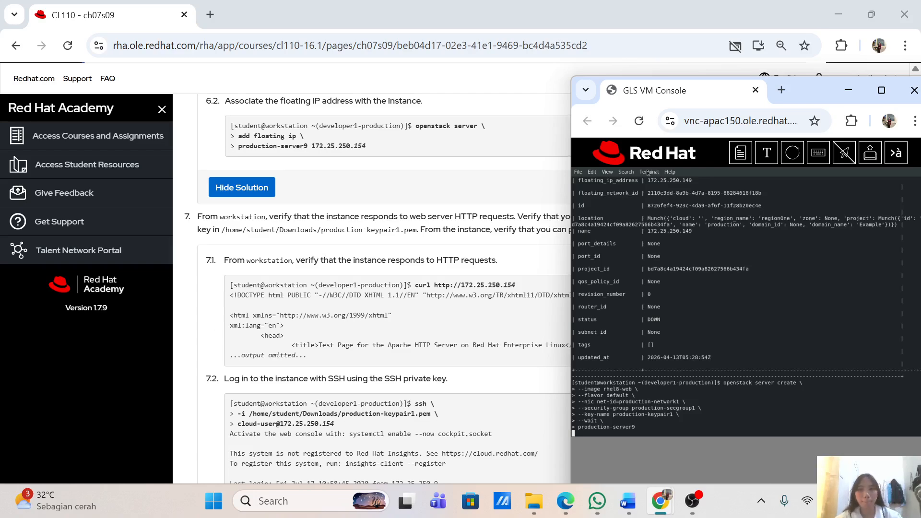
scroll(202, 317, "down", 6)
scroll(374, 288, "down", 12)
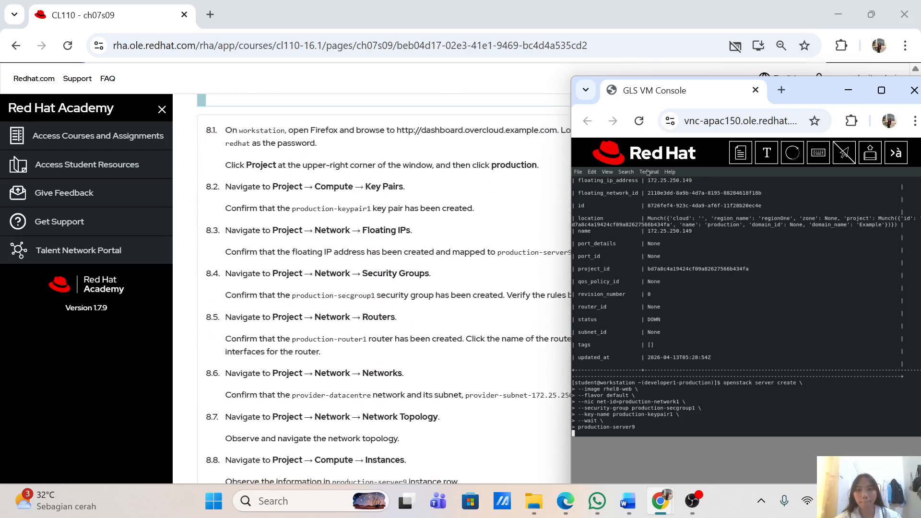
scroll(374, 288, "up", 20)
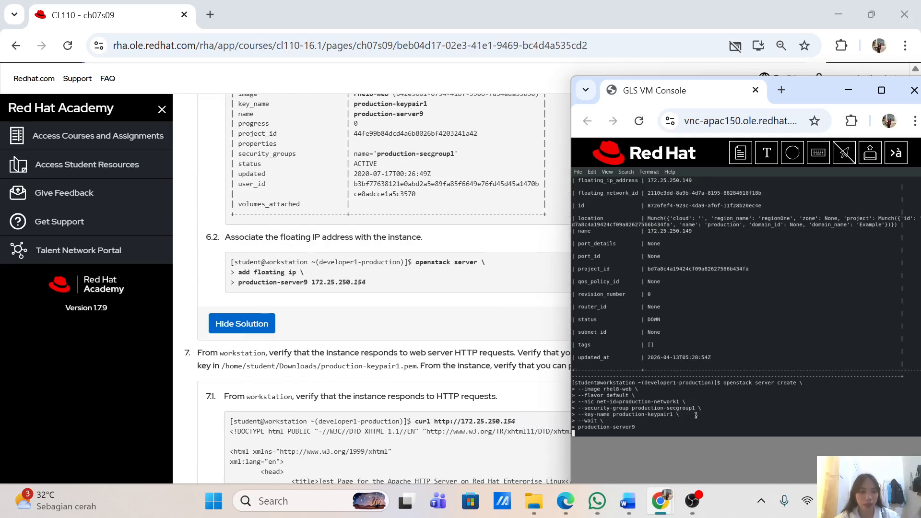
key("Return")
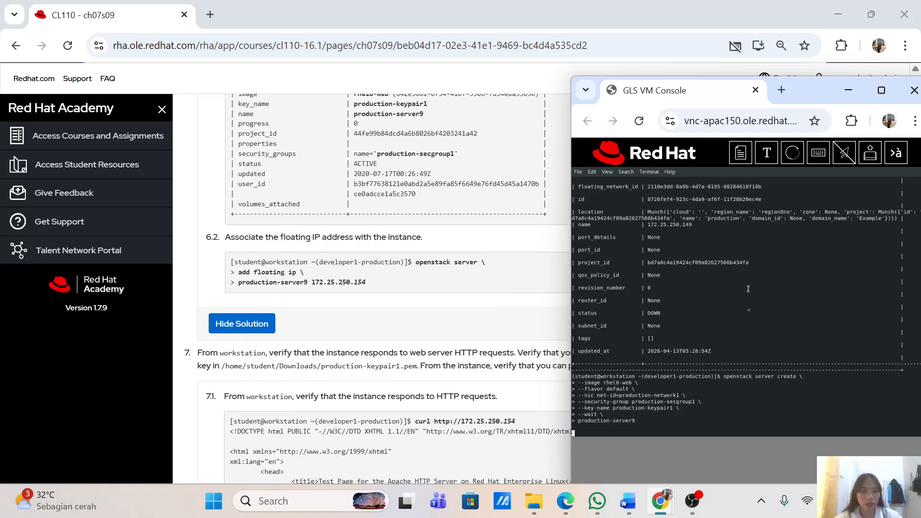
scroll(396, 246, "down", 2)
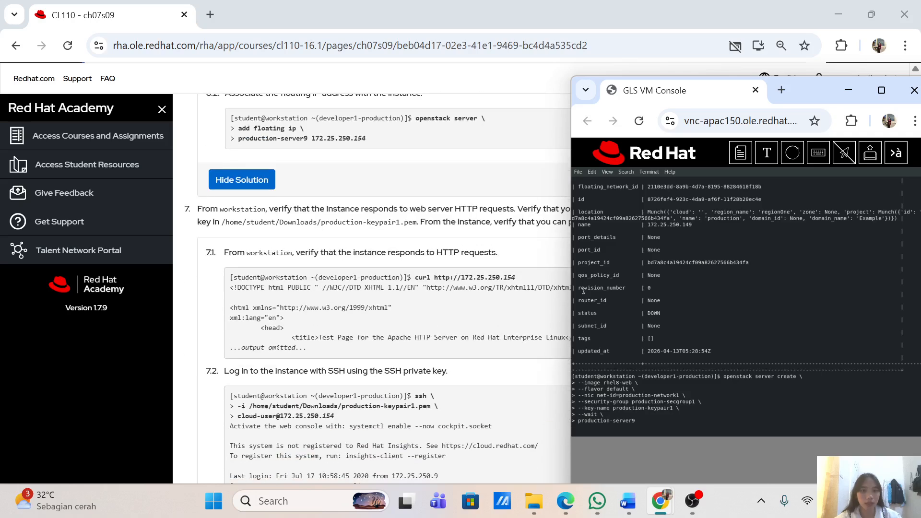
scroll(384, 289, "up", 1)
scroll(383, 289, "down", 1)
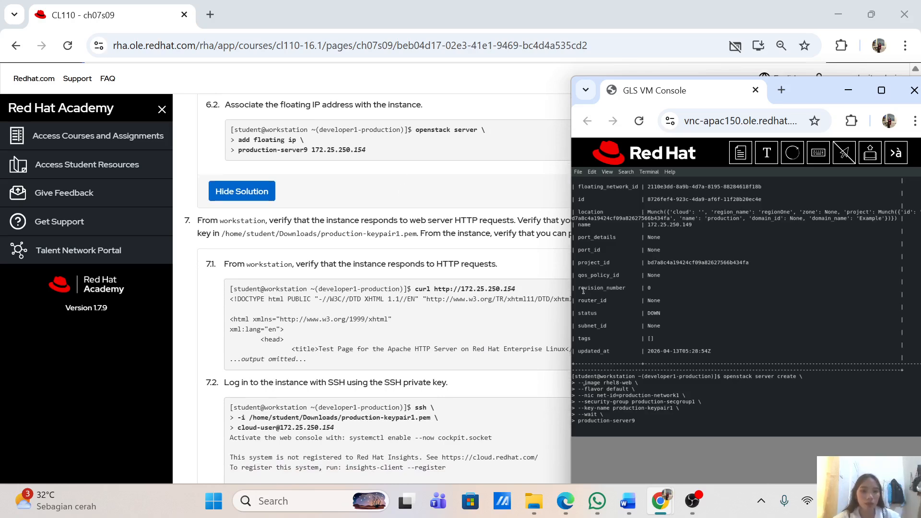
left_click(692, 501)
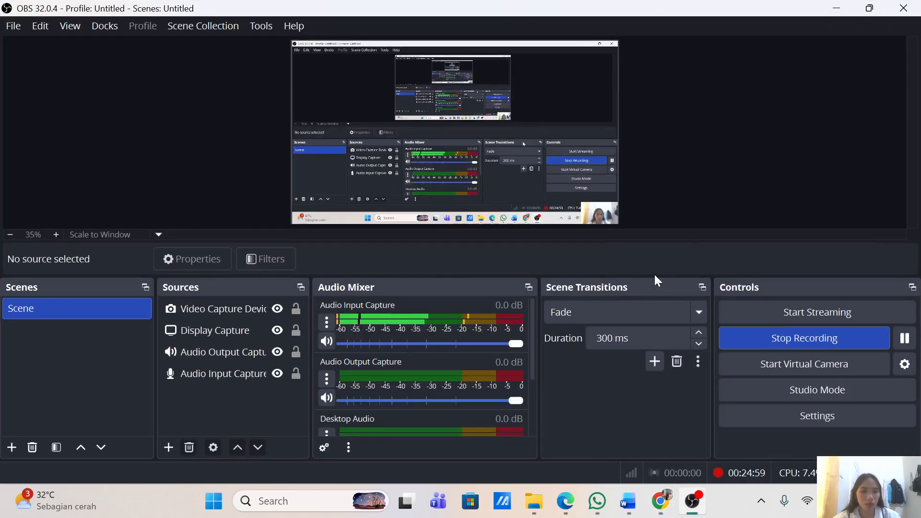
left_click(835, 8)
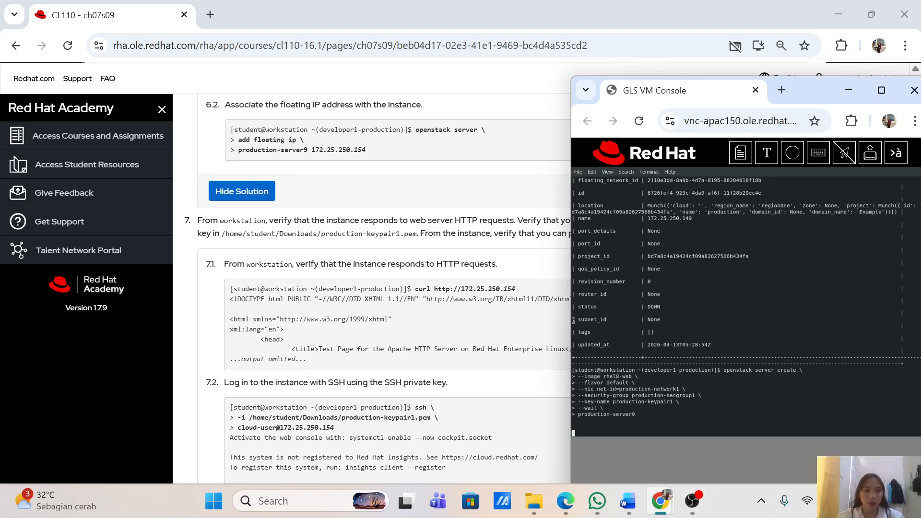
scroll(473, 306, "down", 1)
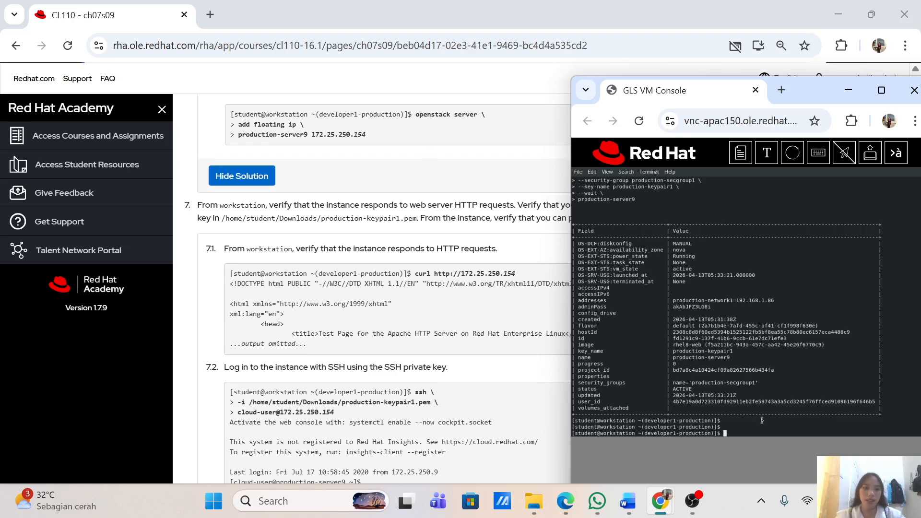
Step: Enter the openstack server add floating ip command for production-server9, split over continuation lines and leaving the address still out
type("openstack")
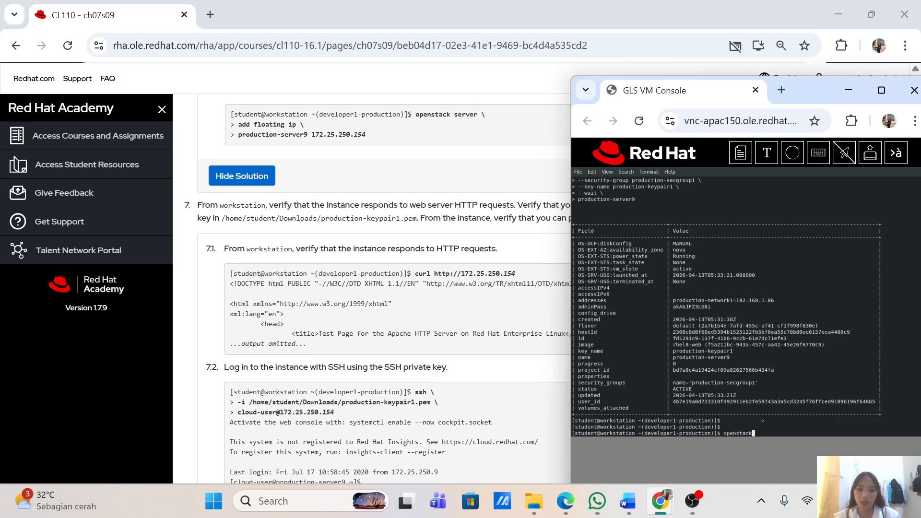
type(" server \\")
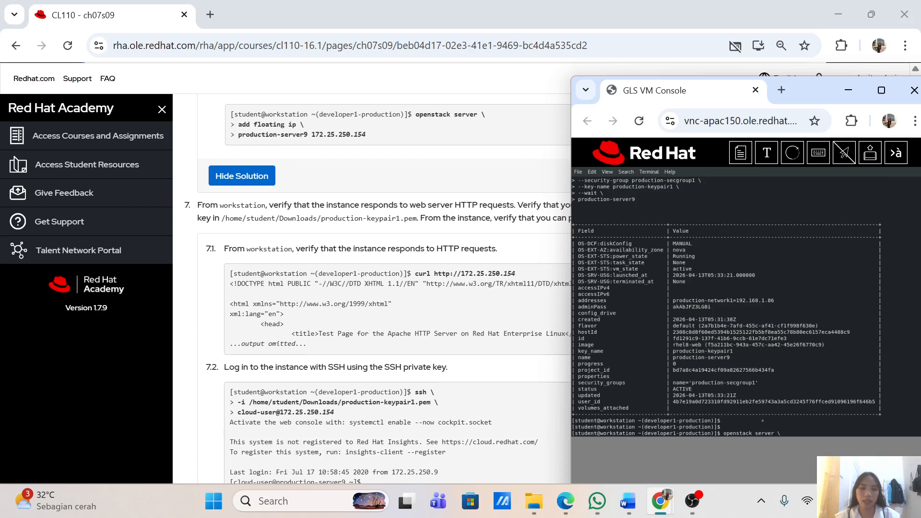
key("Return")
type("add floa")
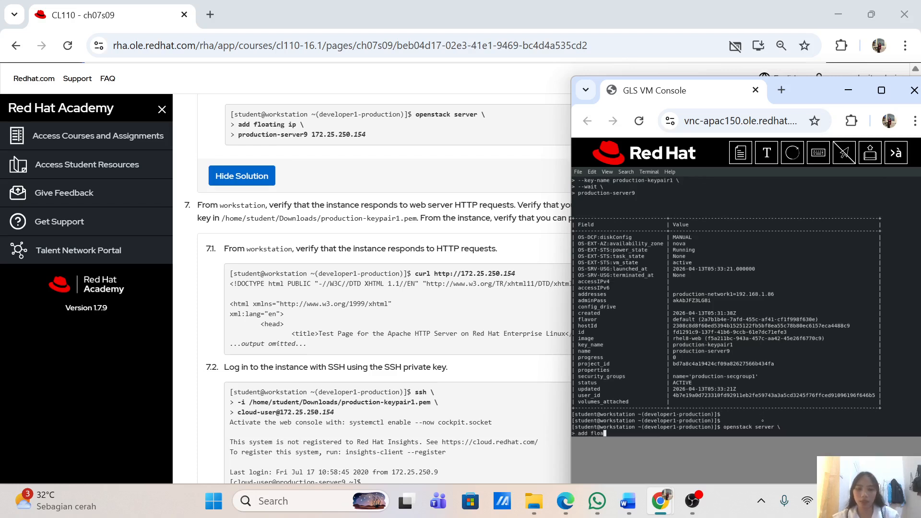
type("ting ip \\")
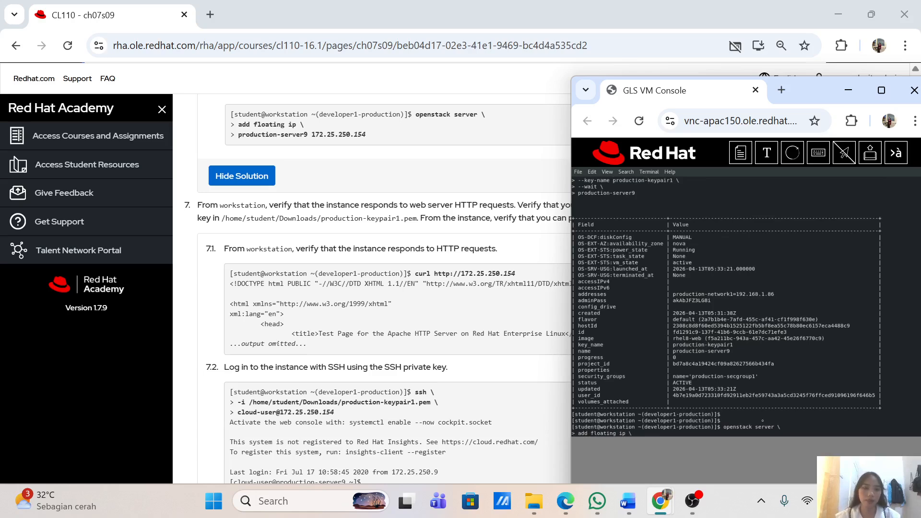
key("Return")
type("productio")
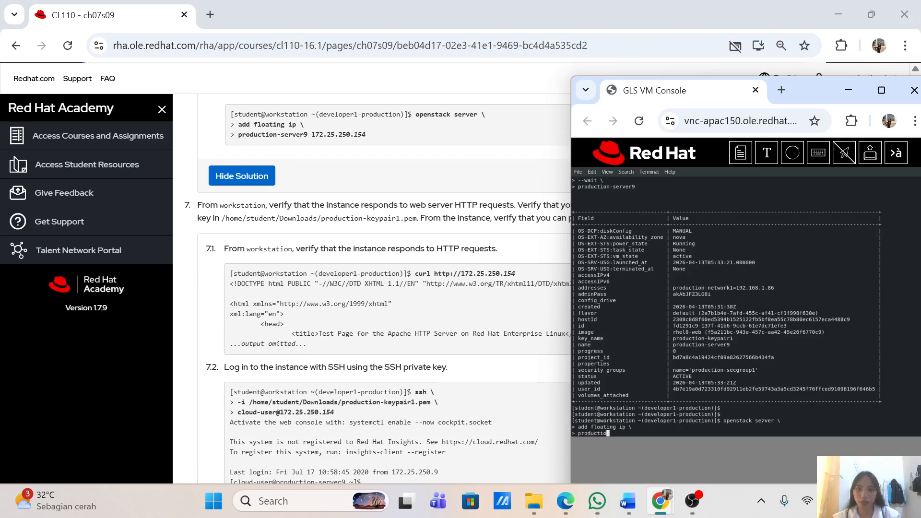
type("n-server")
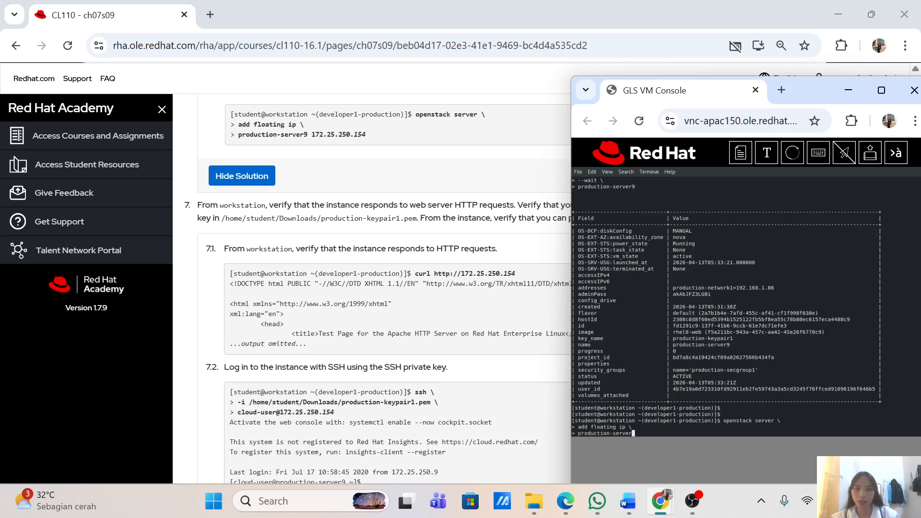
type("9")
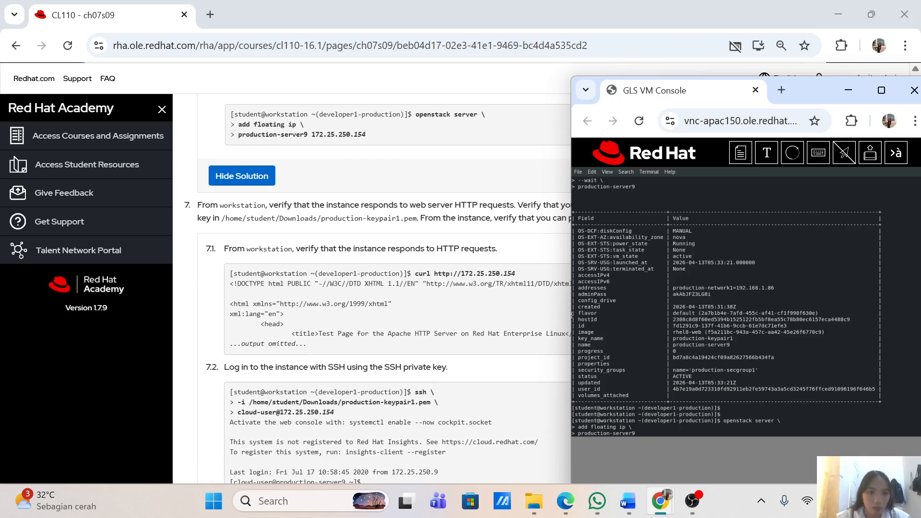
Step: Look up the allocated floating IP address in the lab instructions and the earlier floating IP output in the terminal
scroll(572, 314, "up", 3)
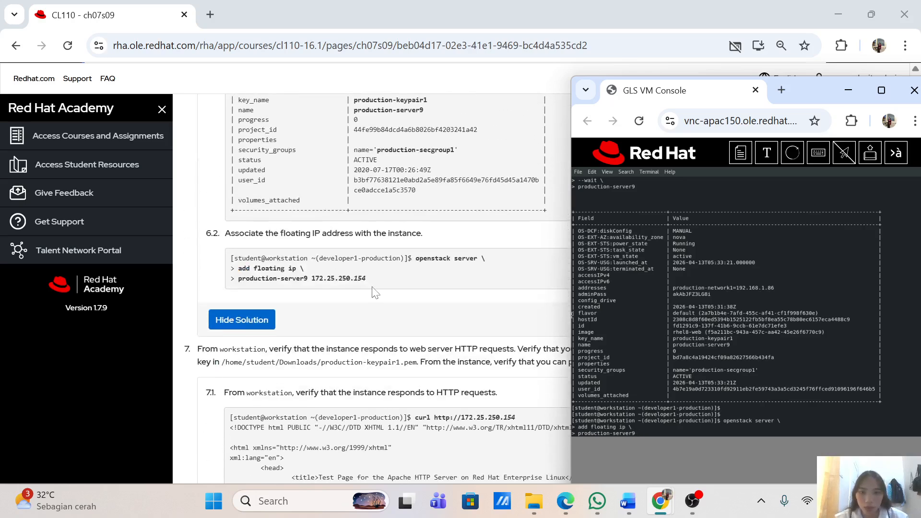
scroll(398, 287, "up", 3)
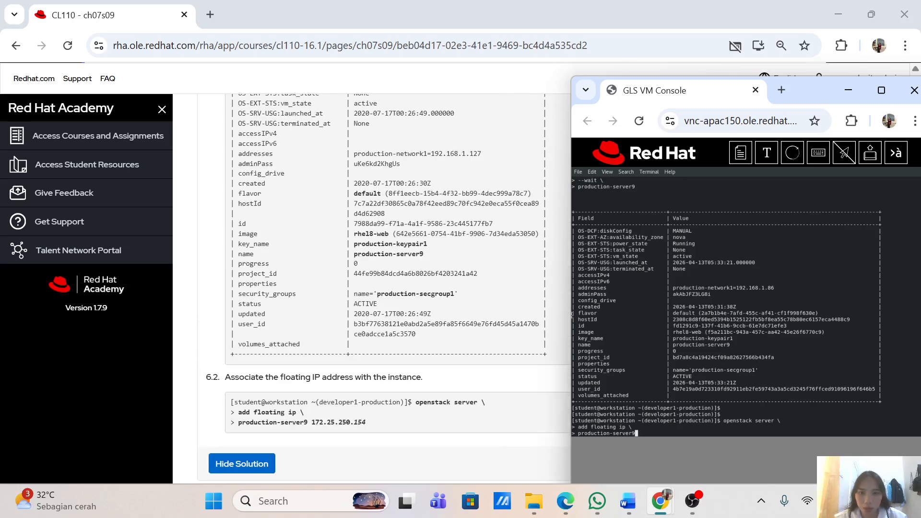
scroll(572, 314, "up", 10)
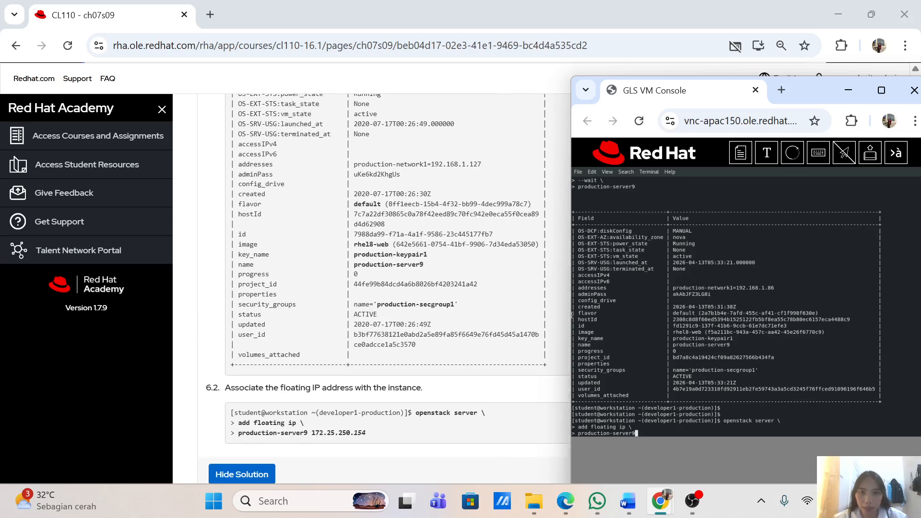
key("XF86AudioRaiseVolume")
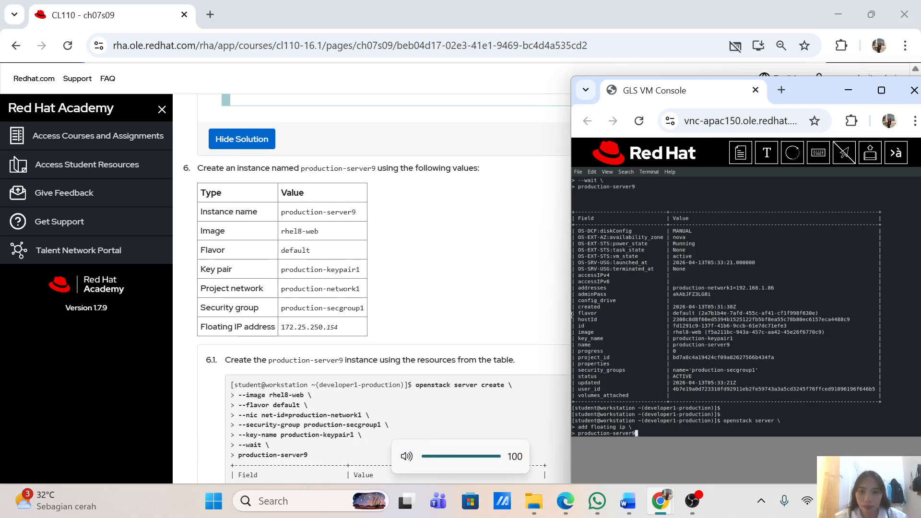
scroll(572, 314, "up", 6)
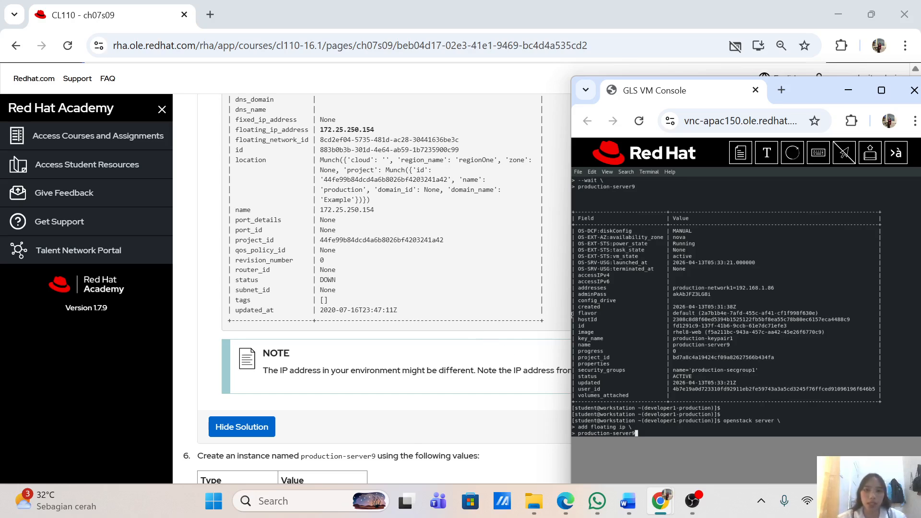
scroll(378, 266, "down", 8)
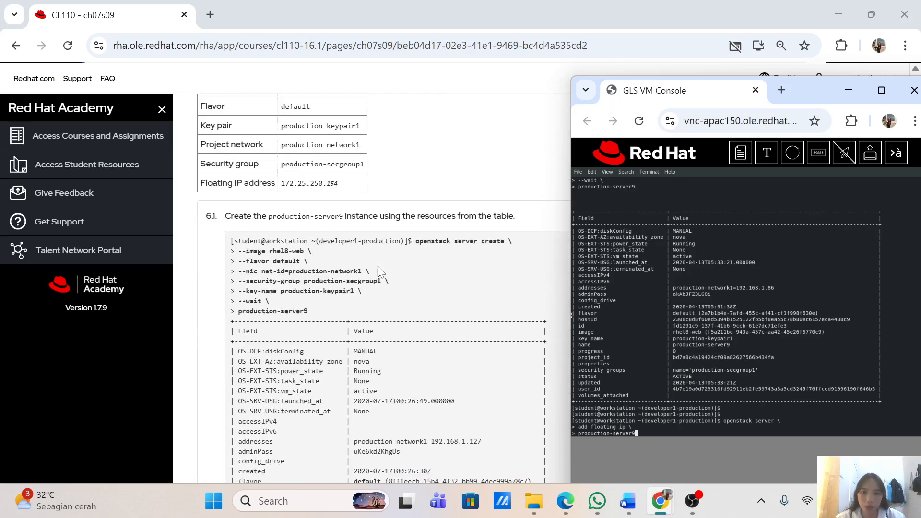
scroll(378, 267, "down", 3)
scroll(377, 266, "up", 6)
scroll(379, 271, "up", 3)
scroll(379, 270, "down", 5)
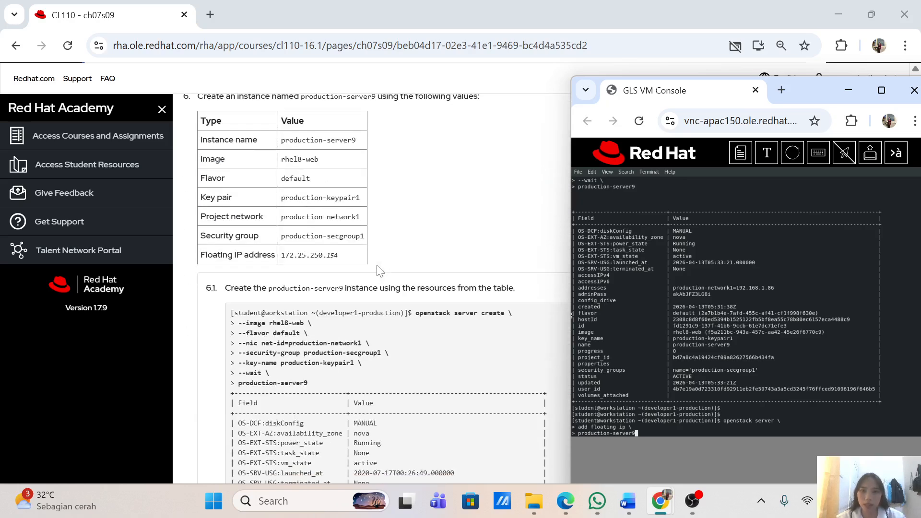
scroll(378, 270, "down", 3)
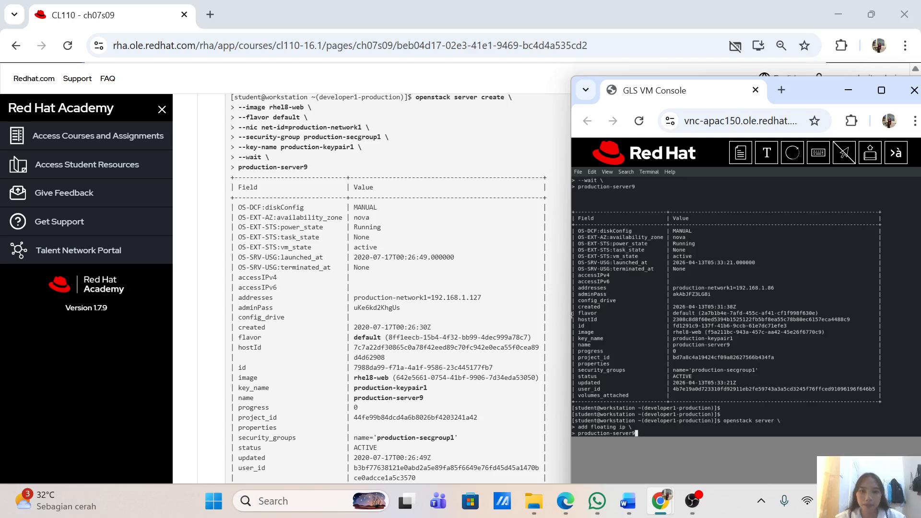
scroll(383, 288, "down", 3)
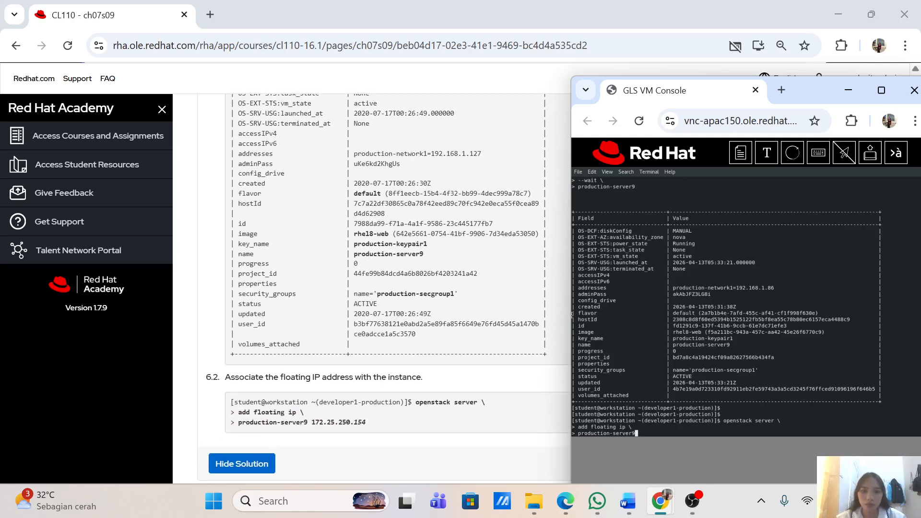
scroll(829, 315, "up", 8)
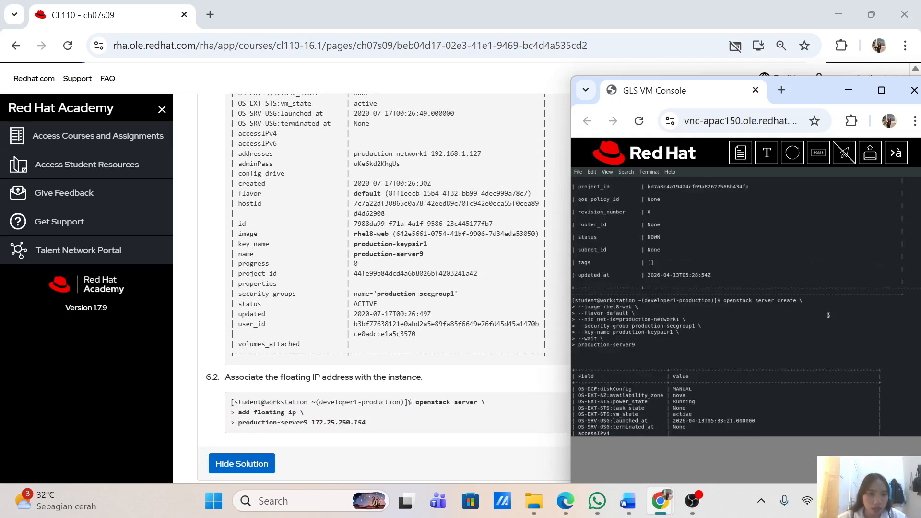
scroll(829, 315, "up", 4)
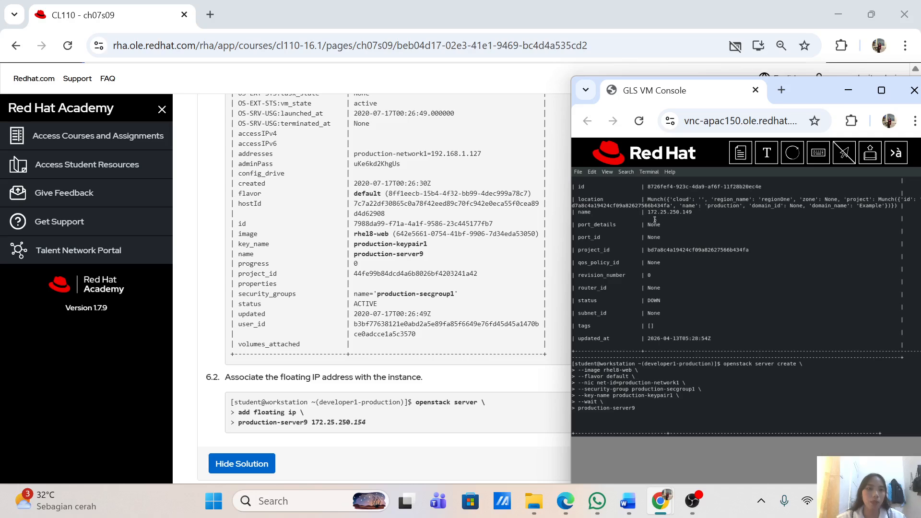
scroll(717, 291, "down", 10)
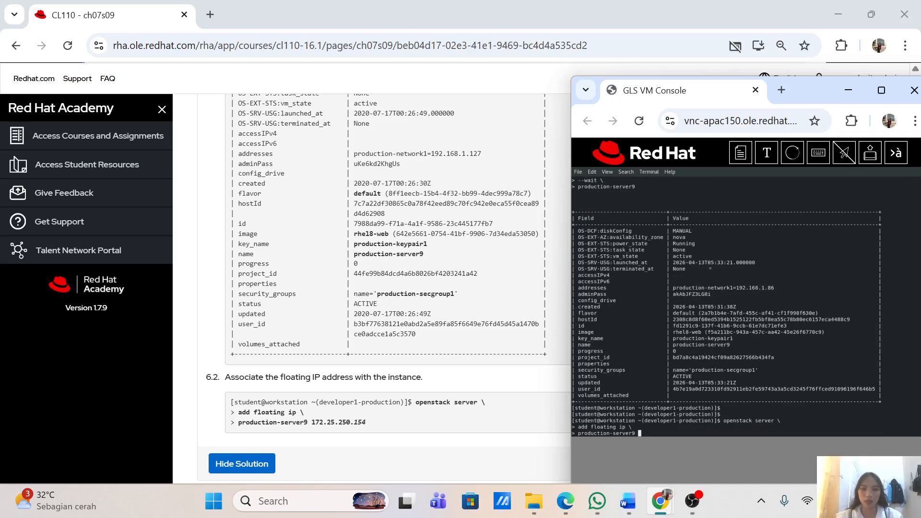
Step: Complete the add floating ip command with the address 172.25.250.149, check it against the earlier output, and run it
type("172")
type(".25.2")
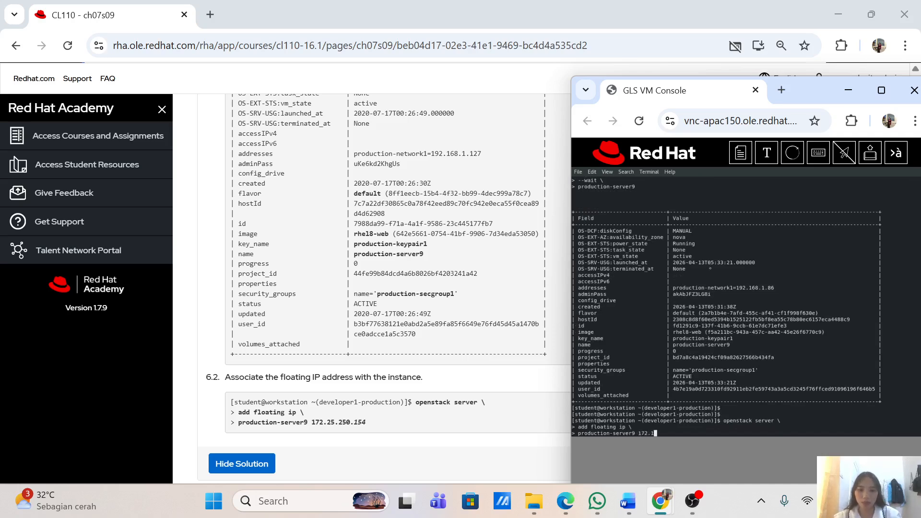
type("50")
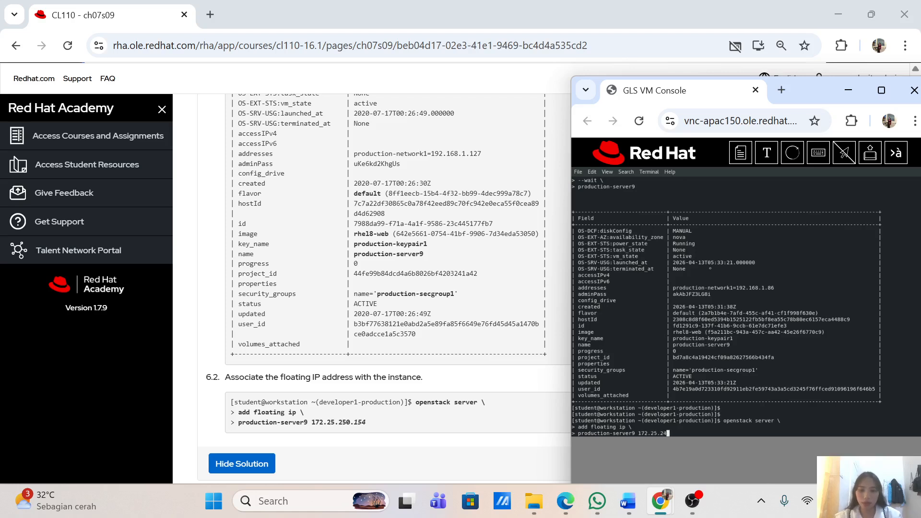
type(".1")
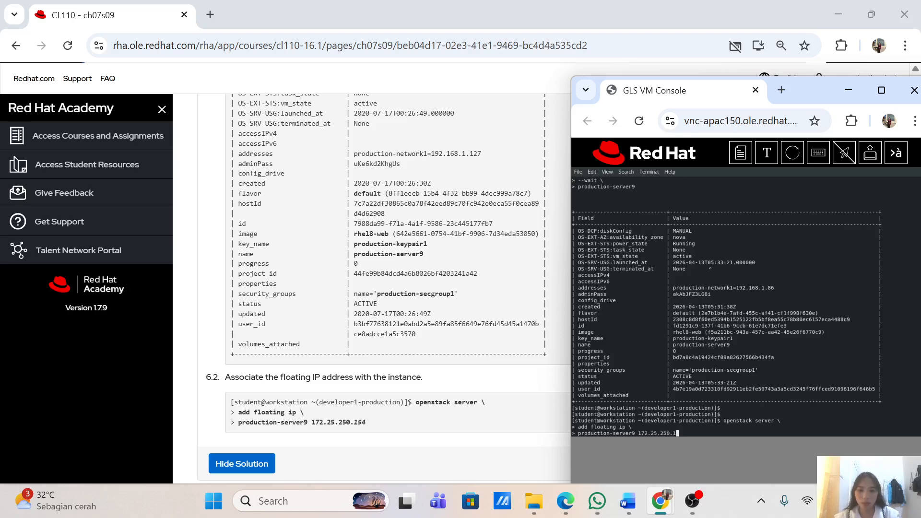
type("49")
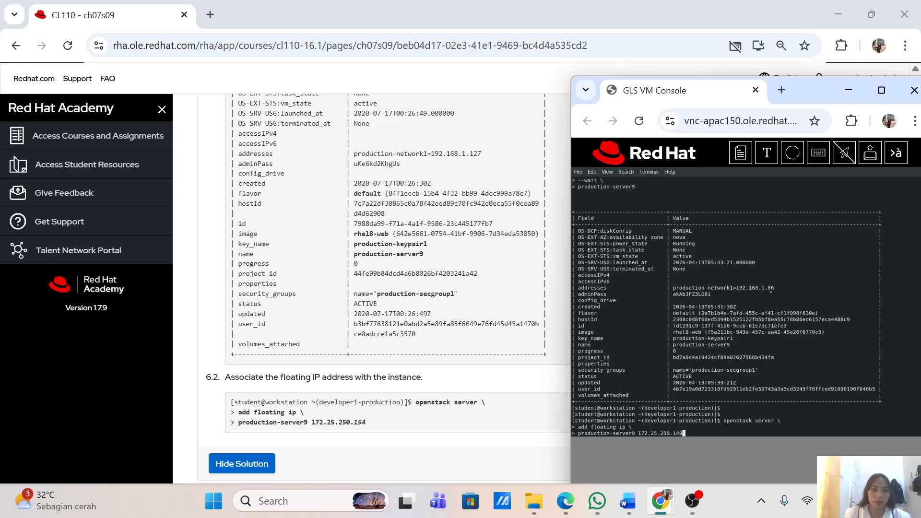
scroll(854, 294, "up", 6)
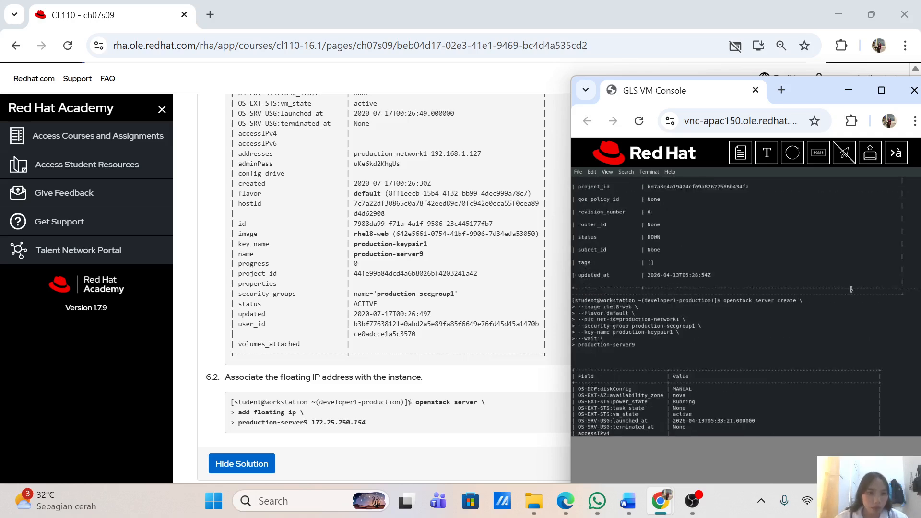
scroll(852, 290, "down", 6)
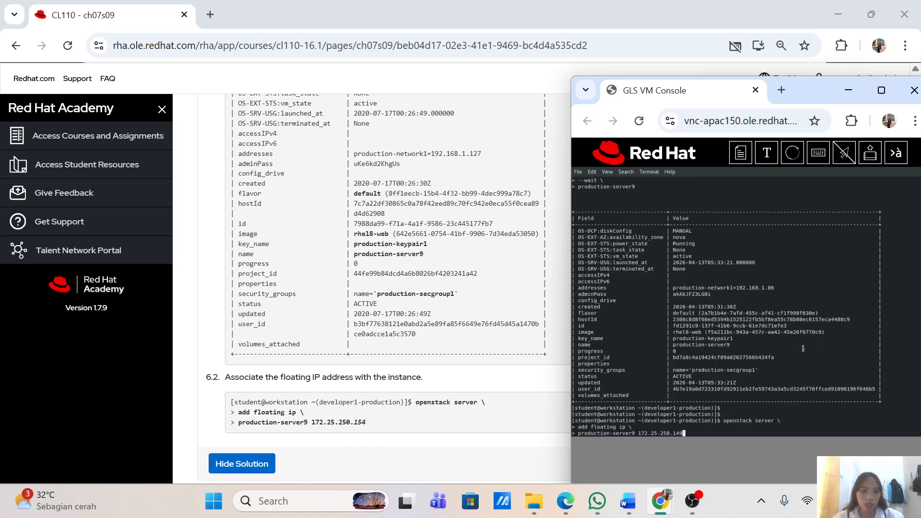
Step: Read the lab's instructions for the HTTP request test, the SSH login with the private key, and the ping of materials.example.com
scroll(803, 349, "down", 1)
scroll(562, 317, "down", 6)
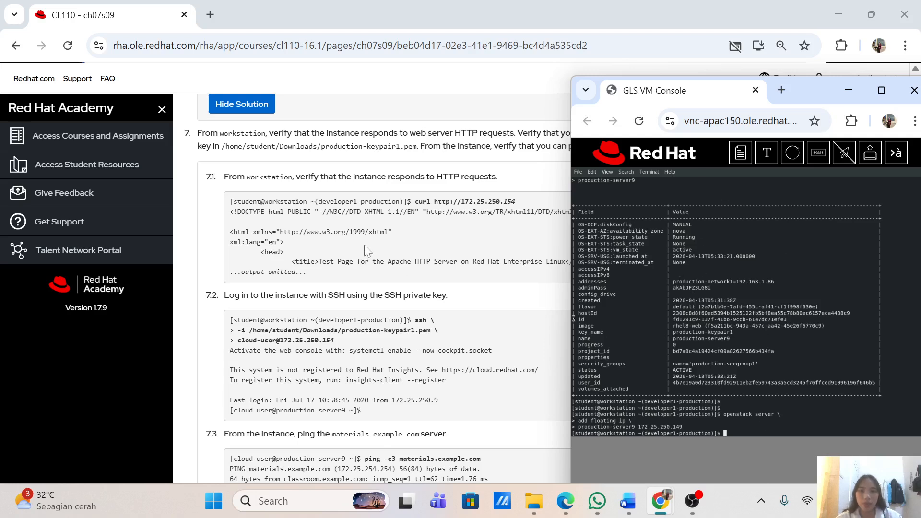
scroll(364, 244, "down", 1)
scroll(383, 288, "up", 1)
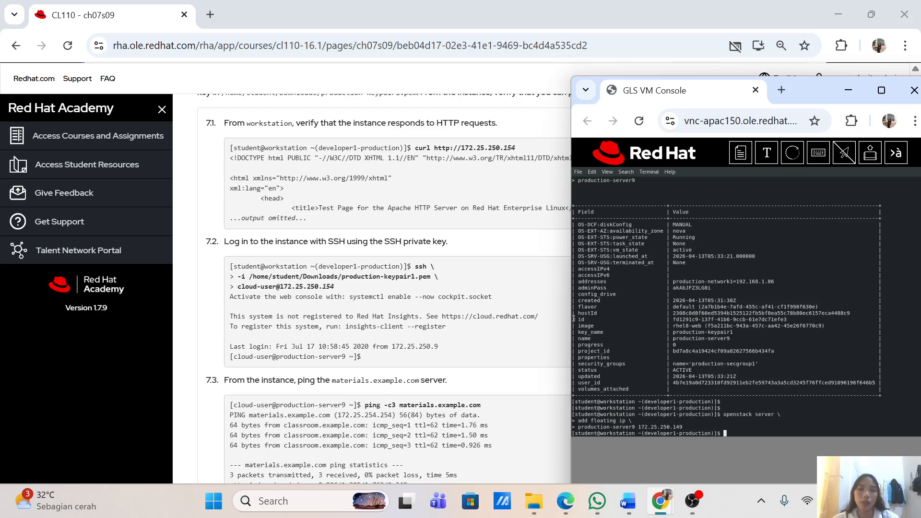
scroll(398, 262, "down", 1)
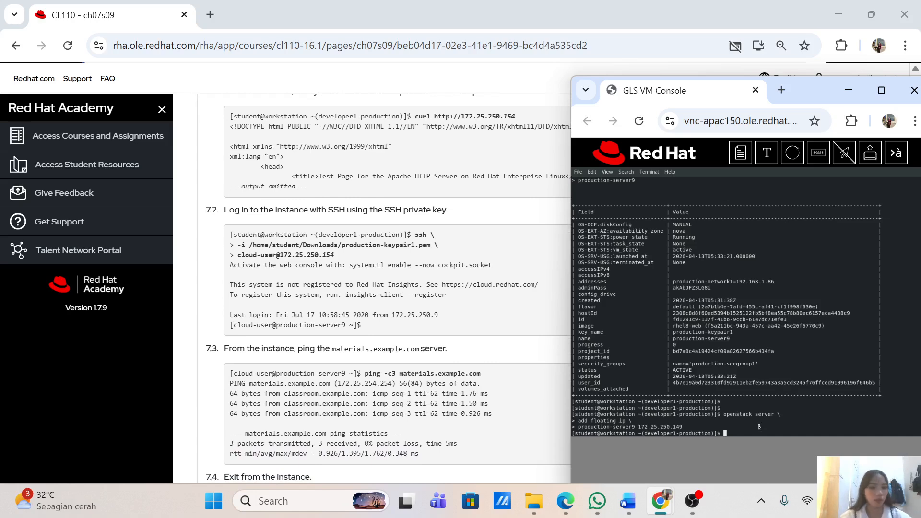
type("cu")
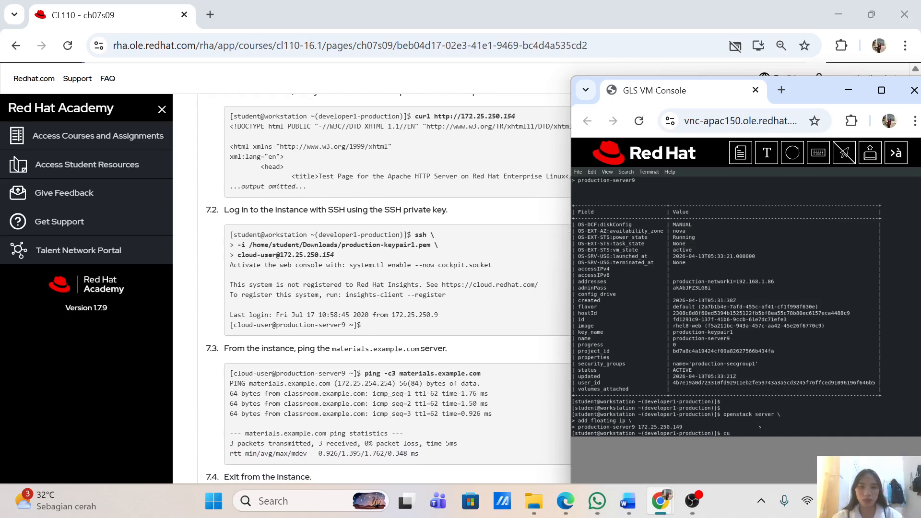
type("rl")
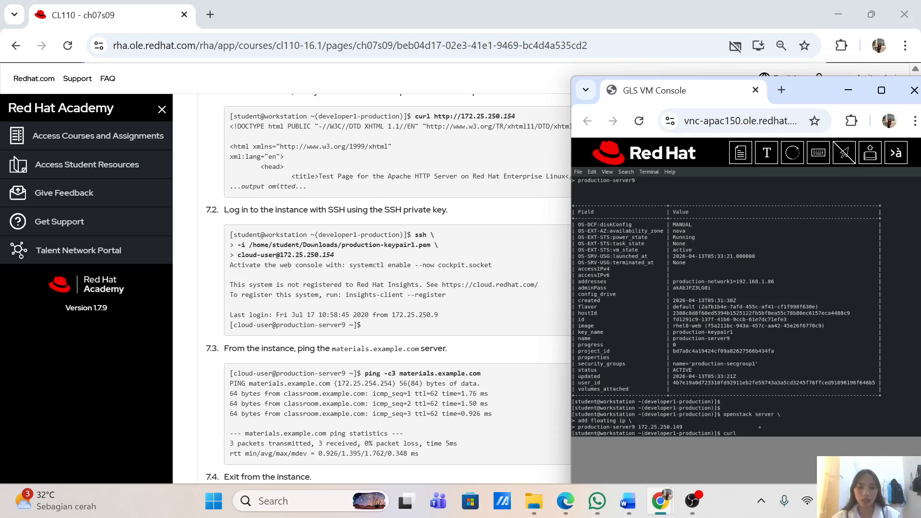
type(" http:")
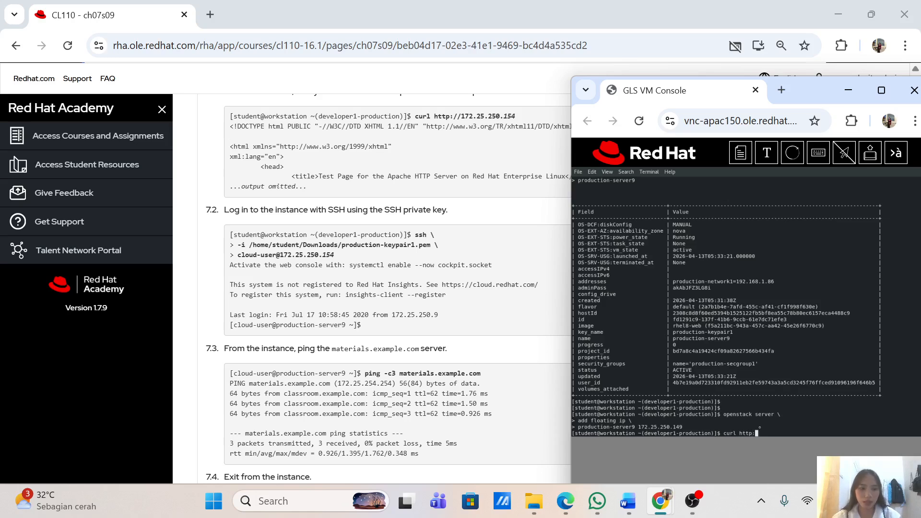
type("//172")
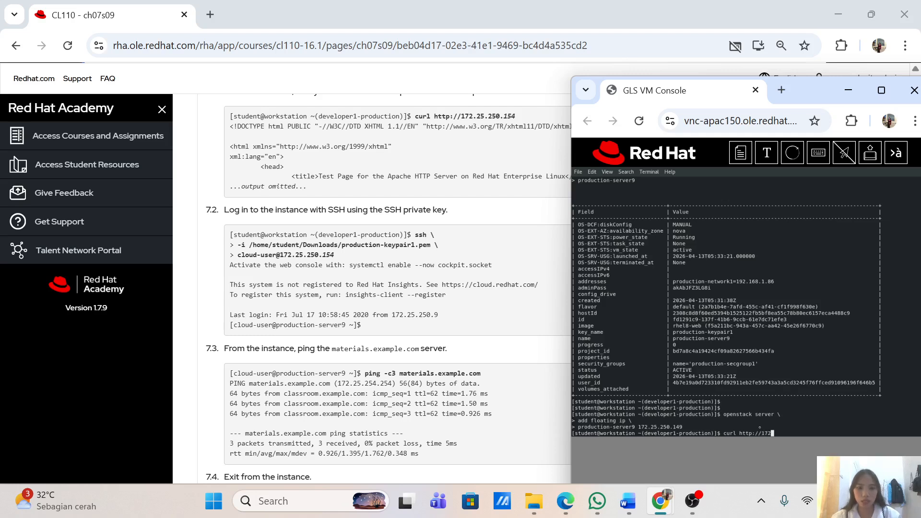
type(".25.250.149")
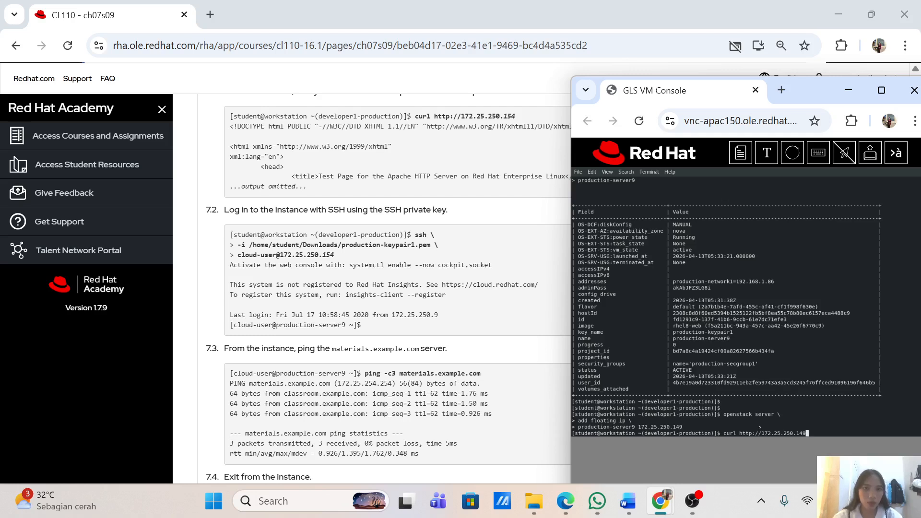
key("Return")
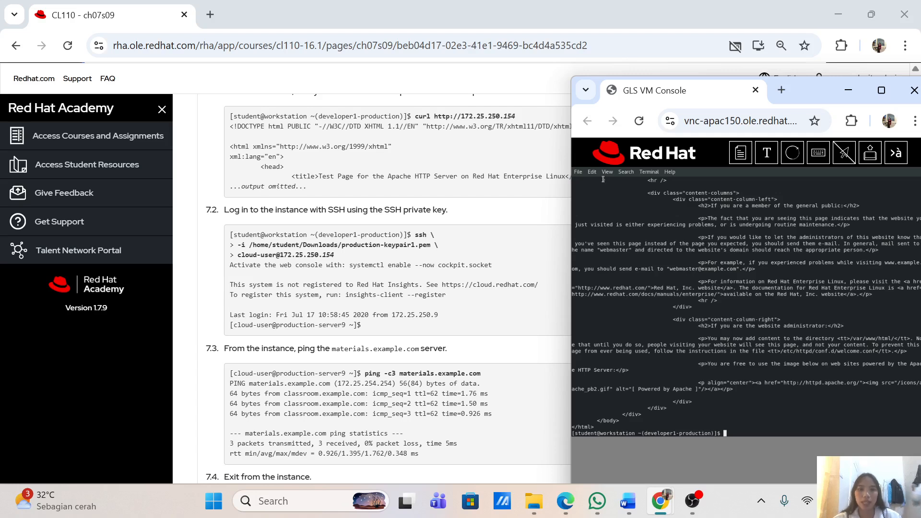
Step: Begin an ssh command over continuation lines with the identity file /home/student/Downloads/production-keypair1.pem, matching the lab instructions
scroll(384, 288, "down", 3)
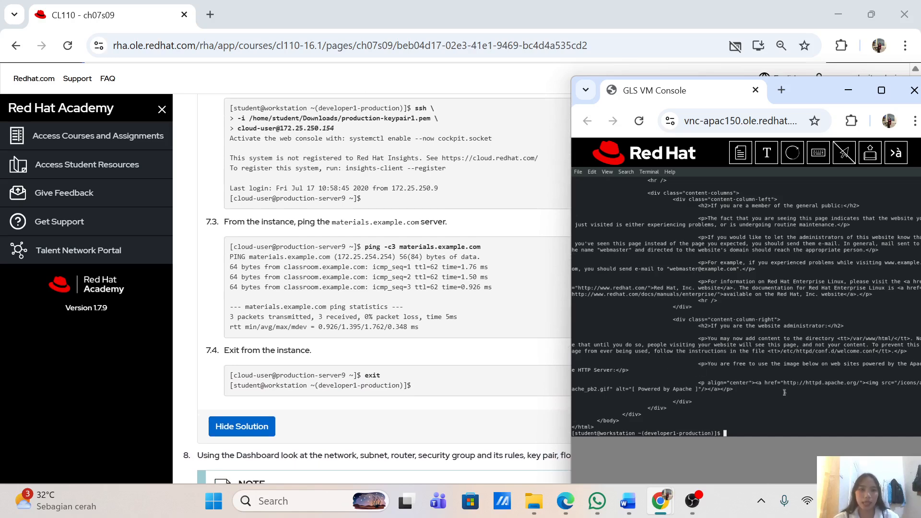
type("ssh \\")
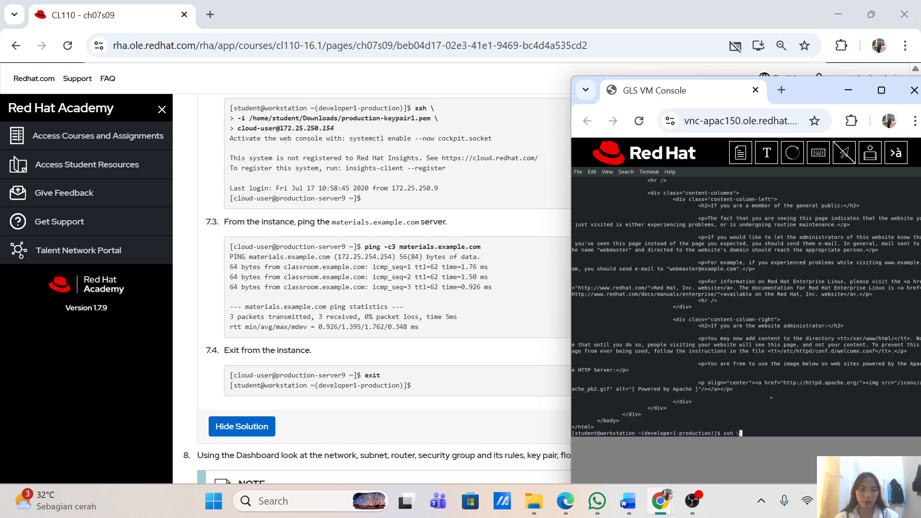
key("Return")
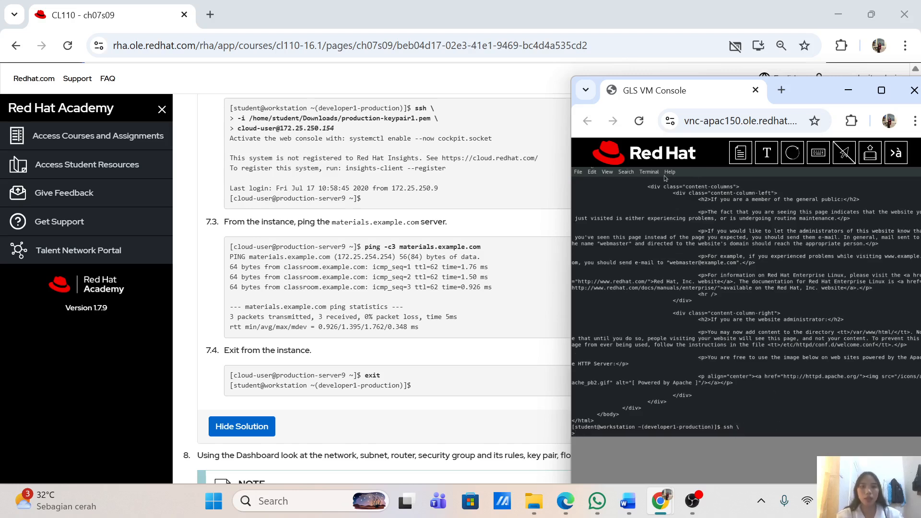
left_click_drag(438, 119, 283, 128)
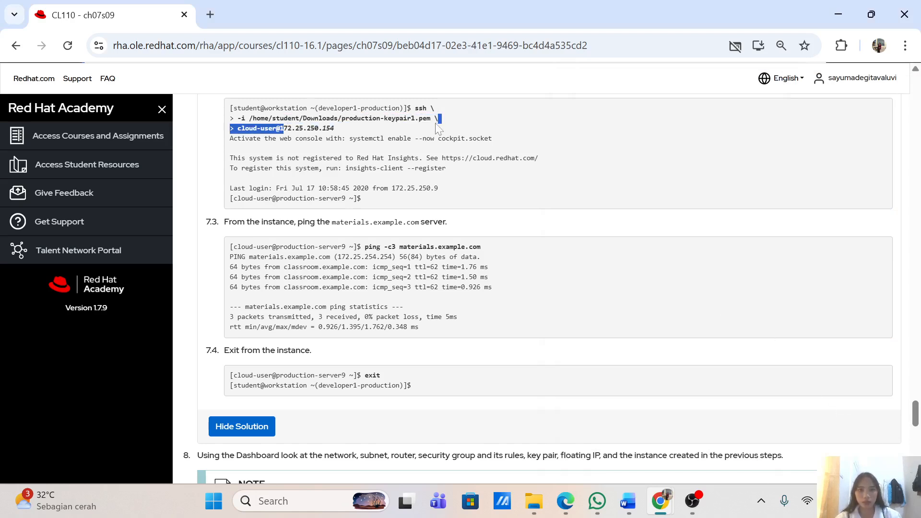
left_click_drag(447, 120, 238, 118)
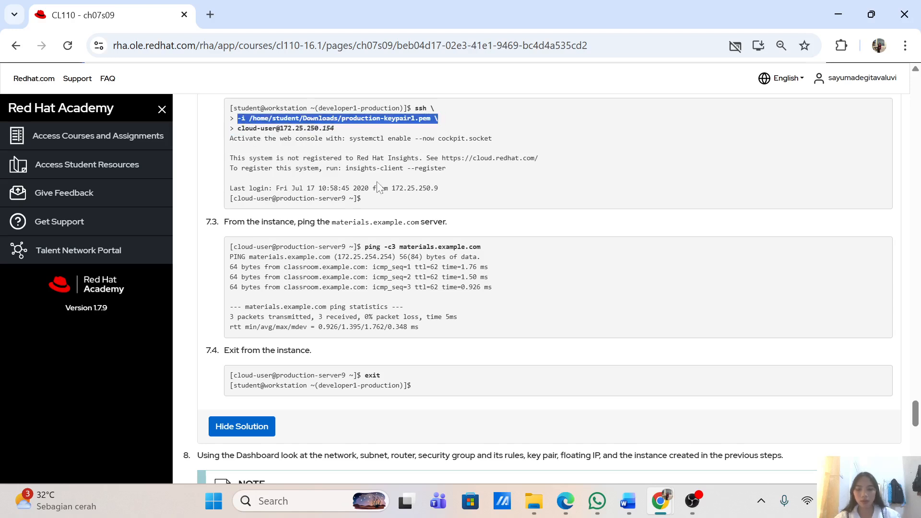
key("alt+Tab")
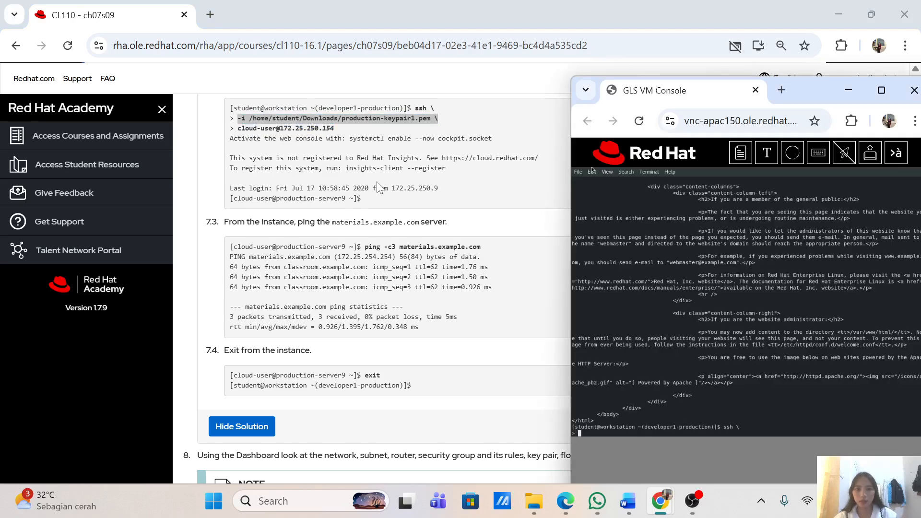
type("-i /home/student/")
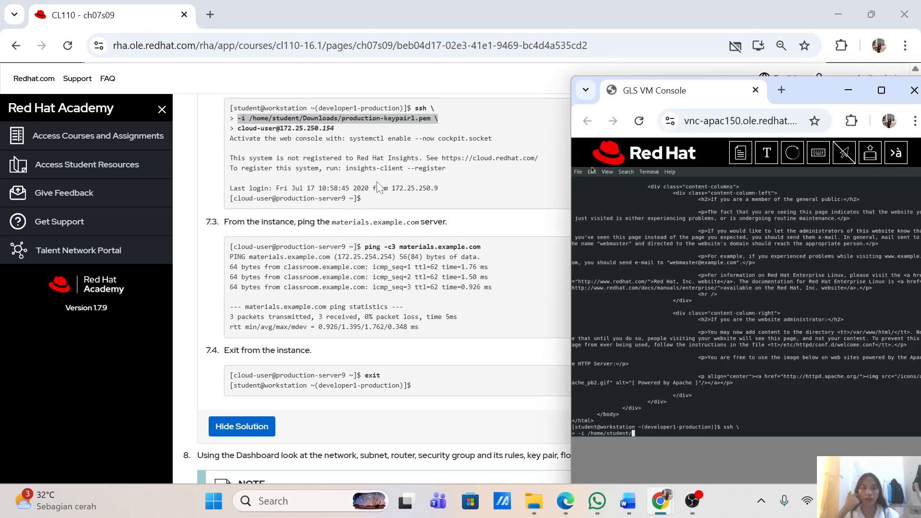
type("Downloads/production-keypair1.pem \\")
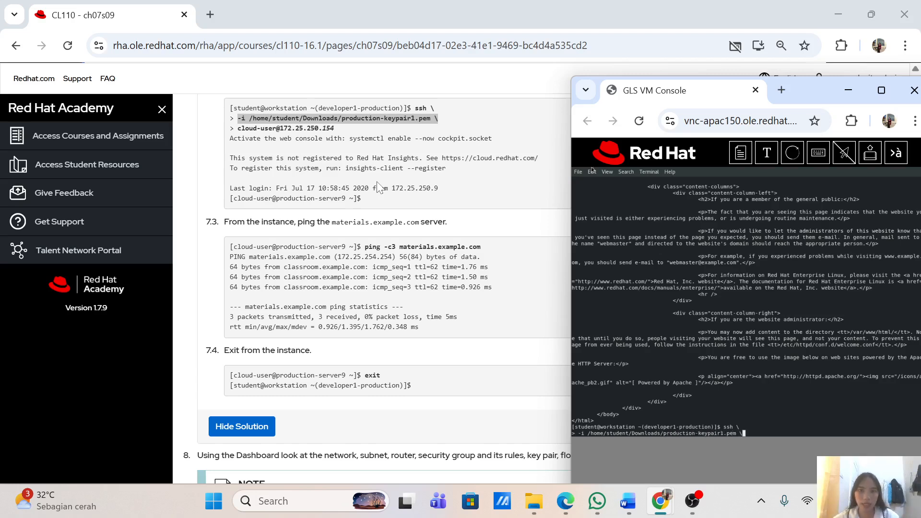
key("Return")
type("cloud-")
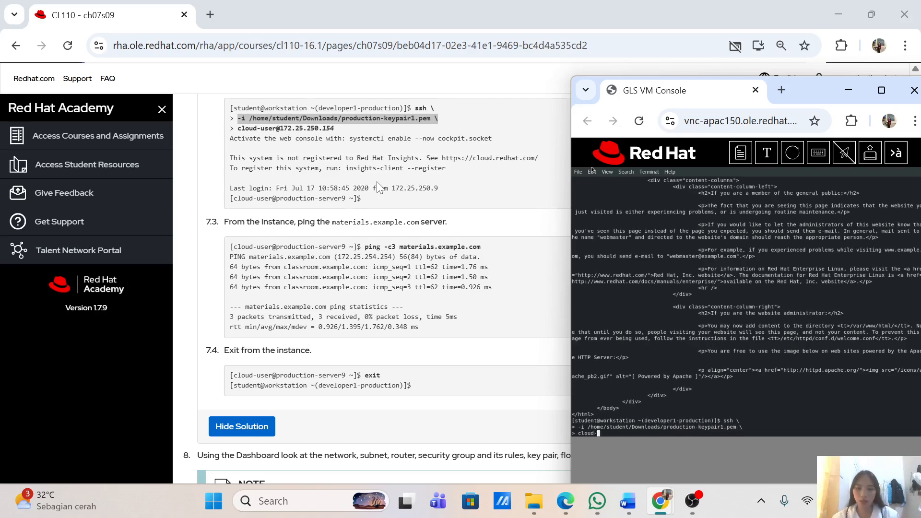
type("user")
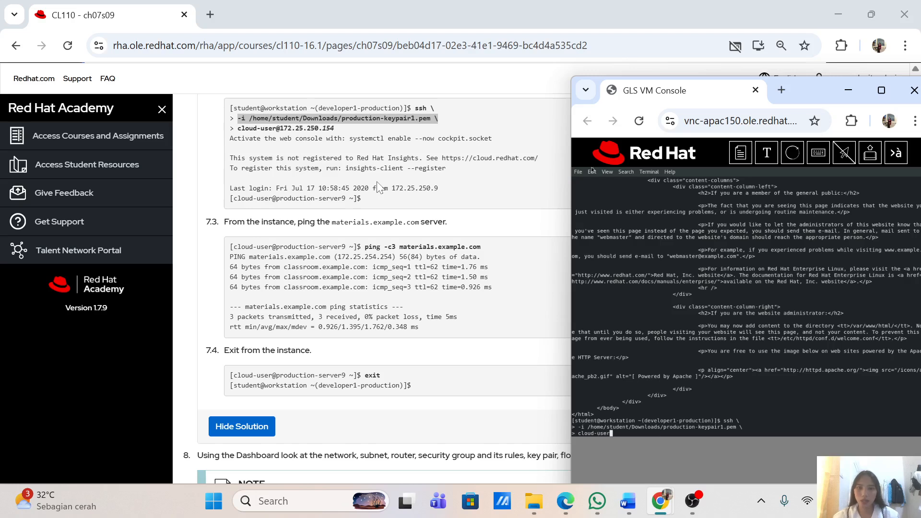
type("@")
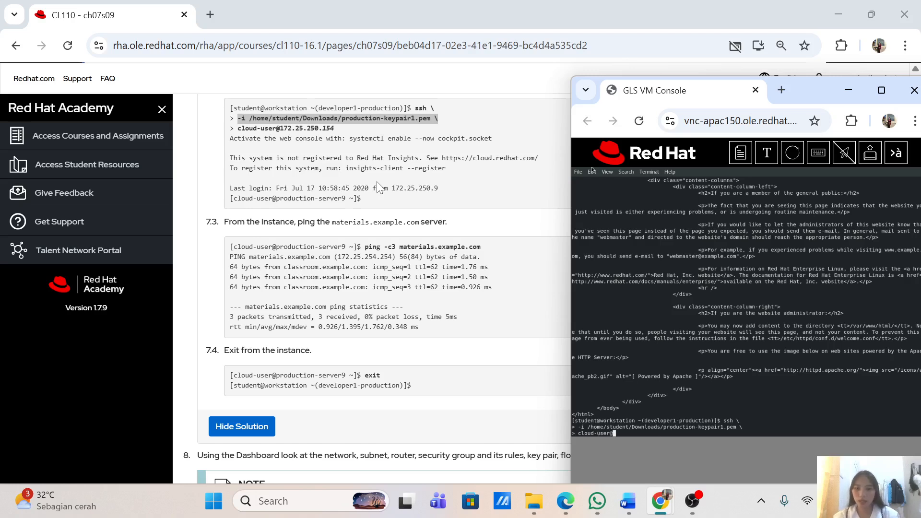
type("172.25")
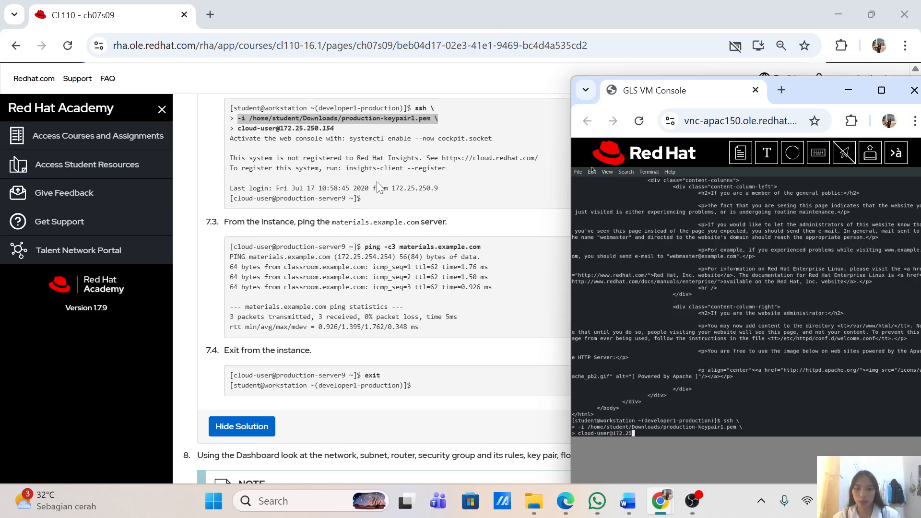
type(".250.1")
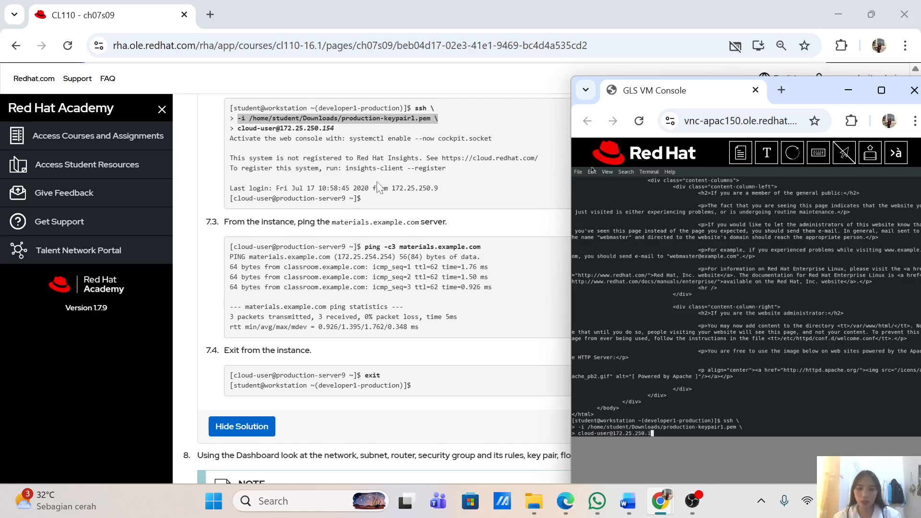
type("49")
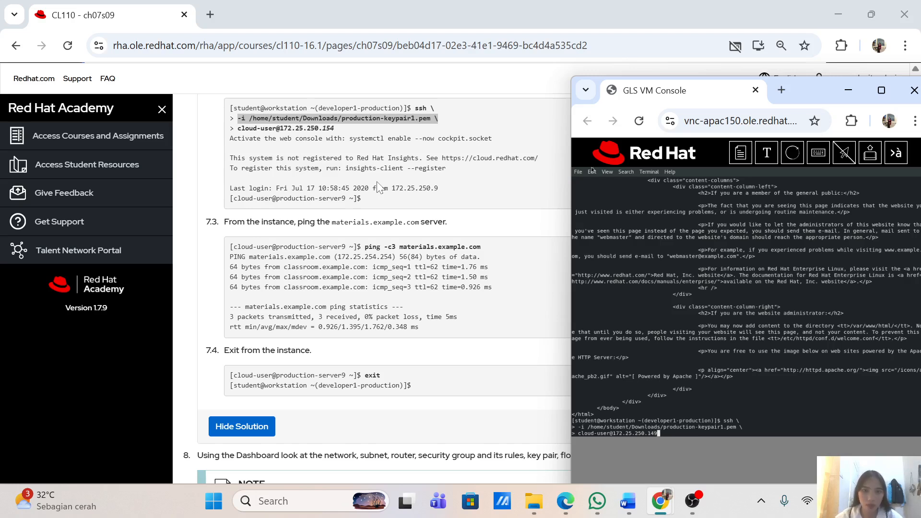
key("Return")
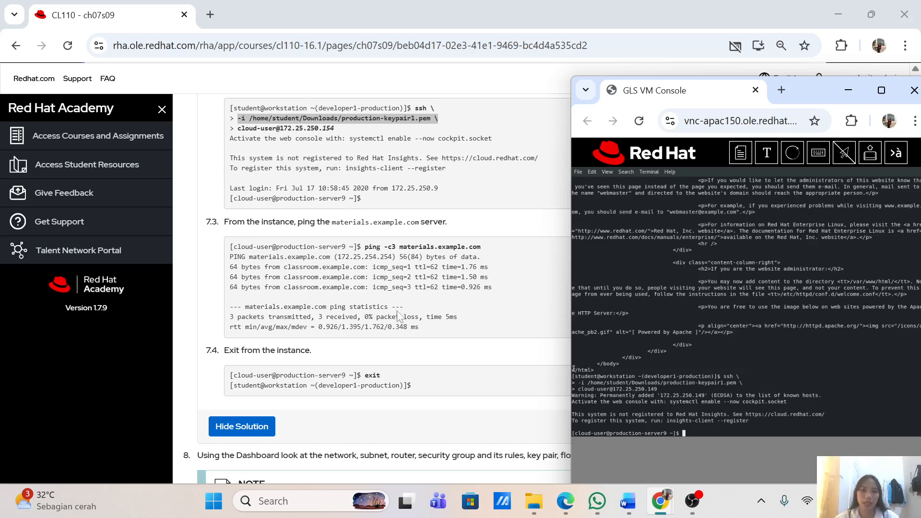
Step: Ping materials.example.com three times from production-server9, using the ping command in the lab instructions
scroll(432, 336, "down", 1)
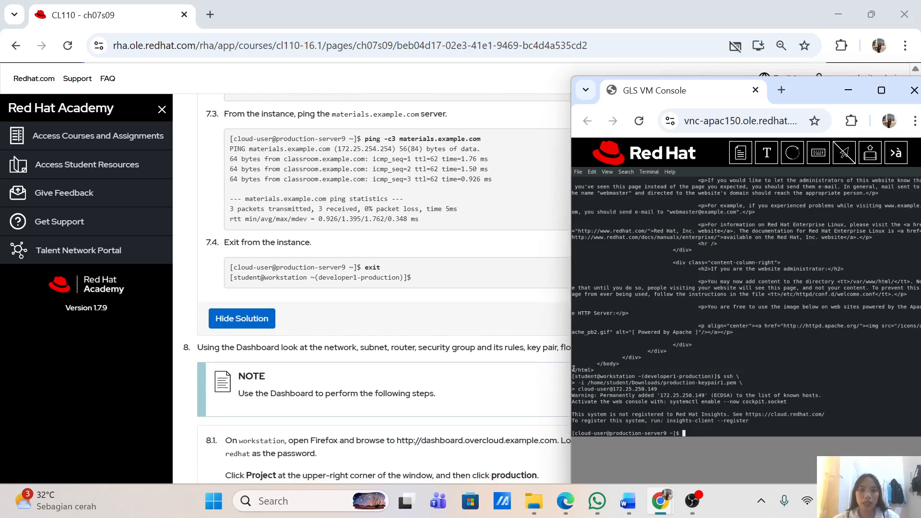
scroll(573, 369, "down", 1)
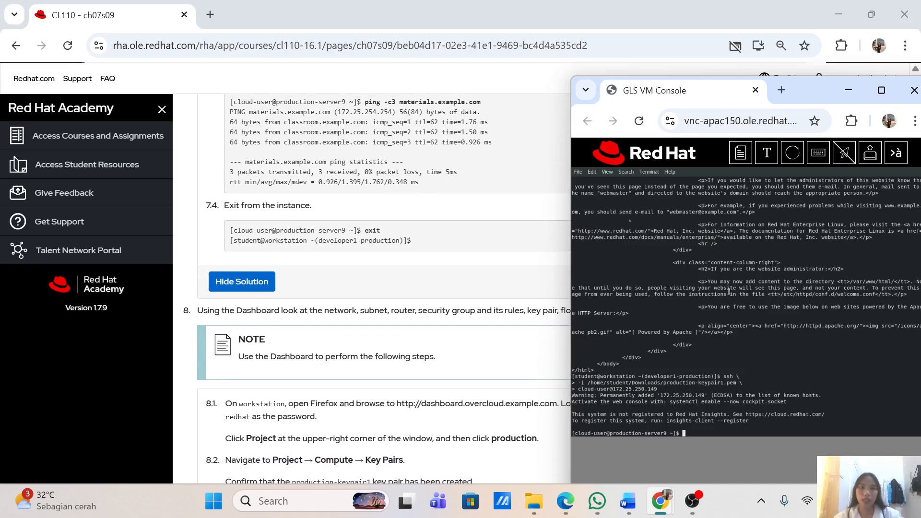
left_click_drag(481, 103, 365, 102)
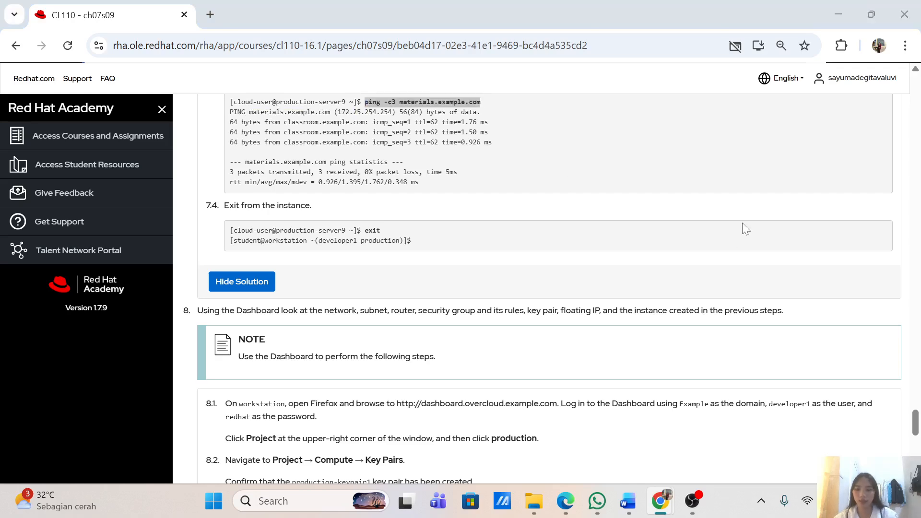
key("alt+Tab")
type("ping -c3 mater")
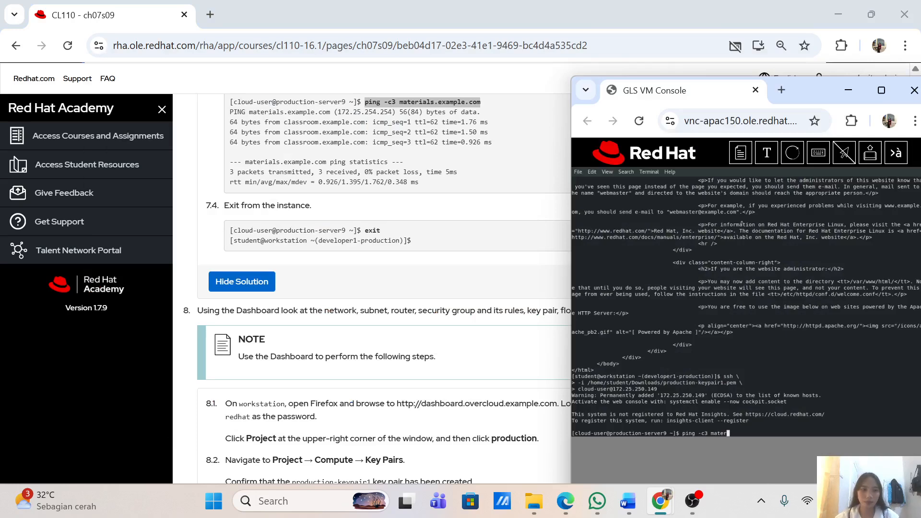
type("ials.example.com")
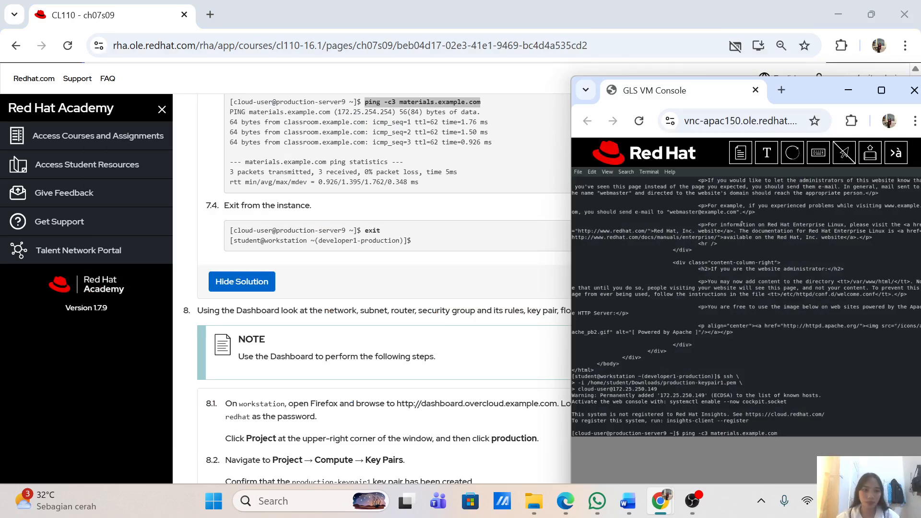
key("Return")
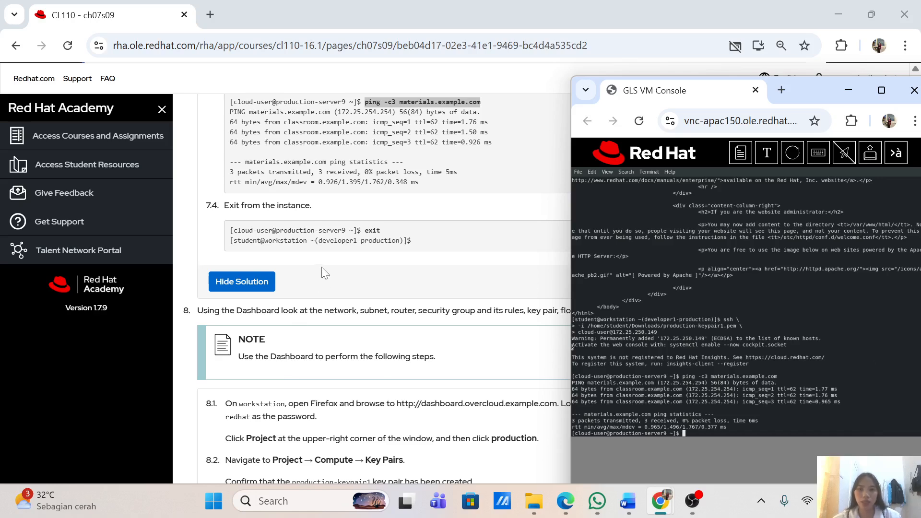
Step: Exit the SSH session on production-server9 to return to the workstation prompt
scroll(322, 271, "down", 2)
scroll(323, 271, "down", 1)
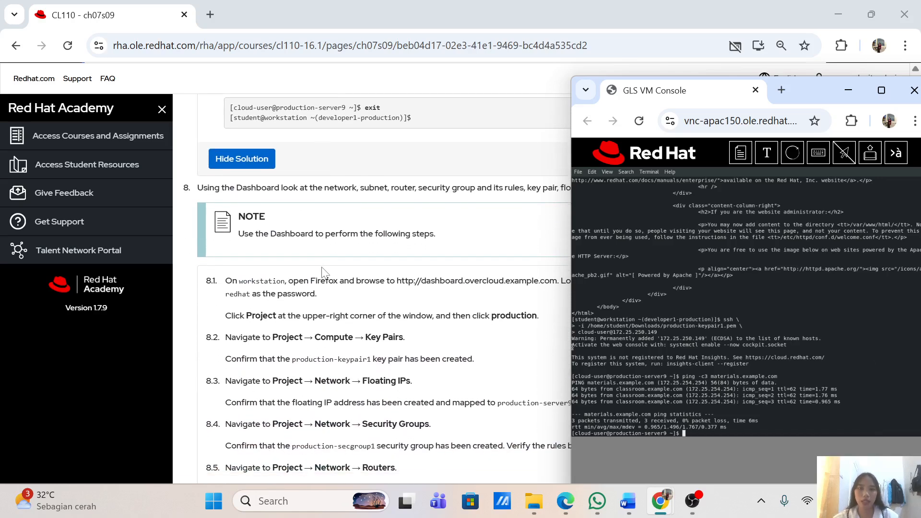
type("exit")
key("Return")
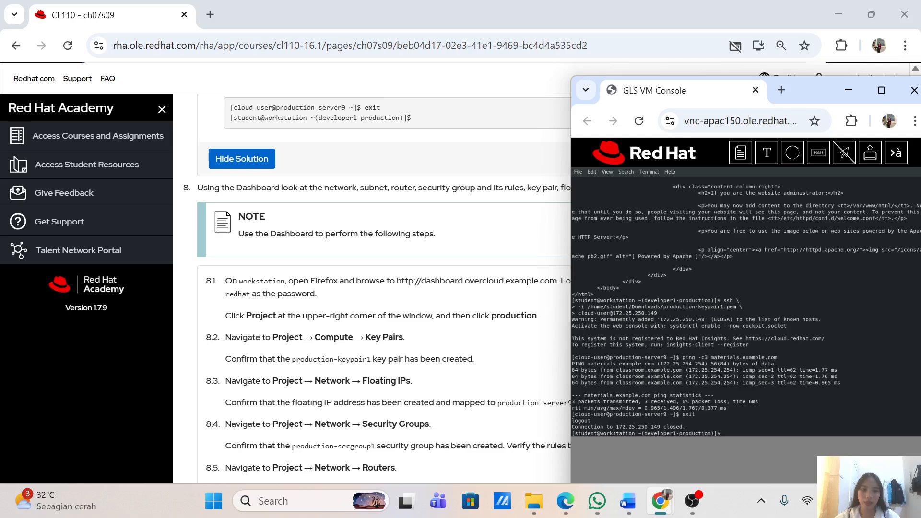
key("Return")
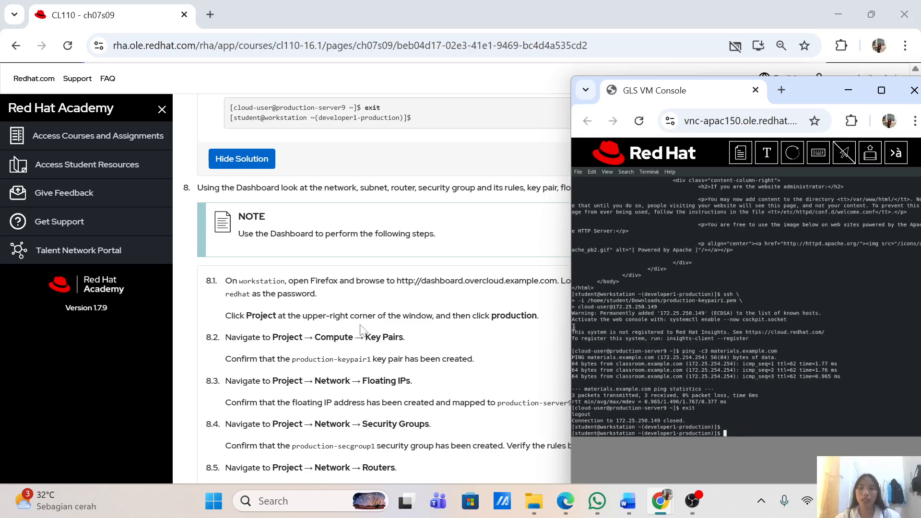
Step: Check the lab's Dashboard verification instructions, take the terminal out of full screen, and launch Firefox on the workstation
scroll(281, 274, "down", 4)
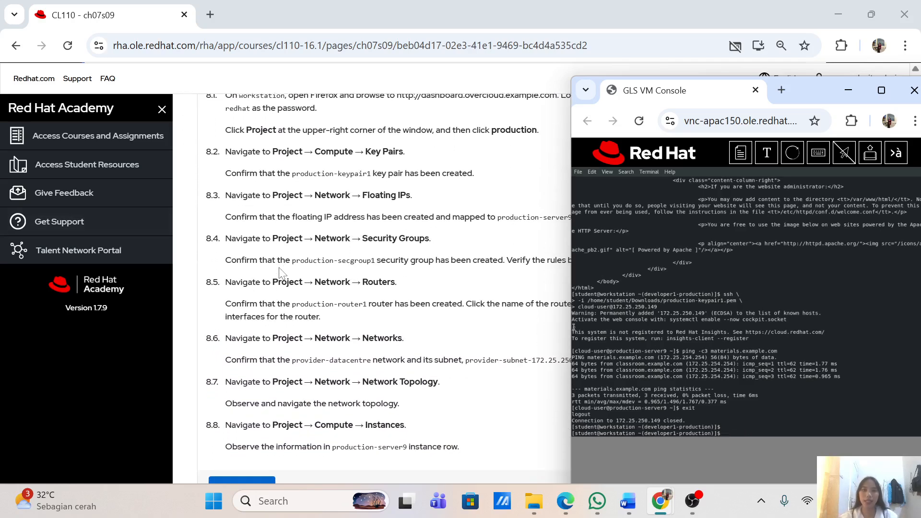
scroll(281, 273, "up", 1)
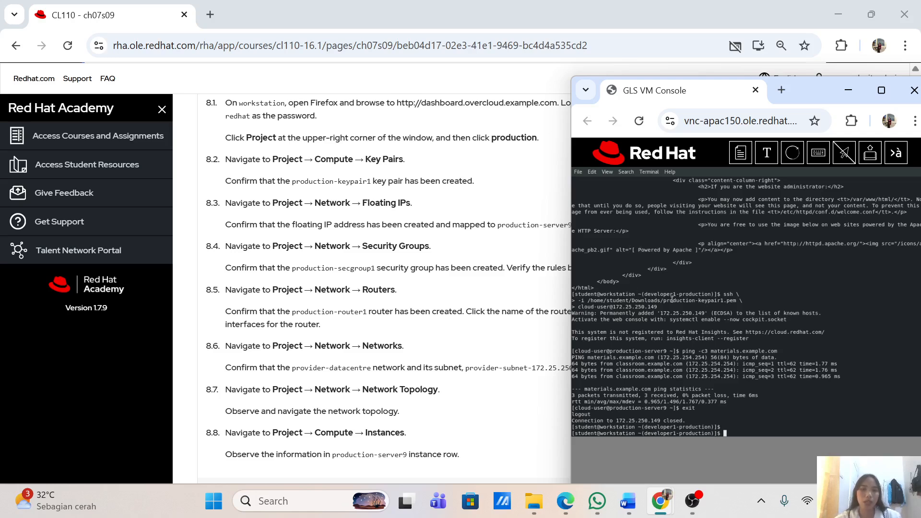
left_click(606, 173)
left_click(622, 192)
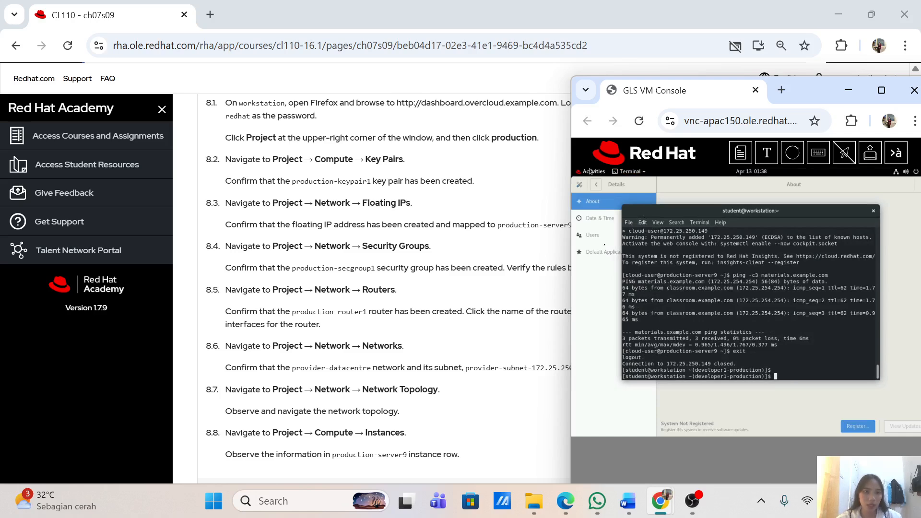
left_click(591, 171)
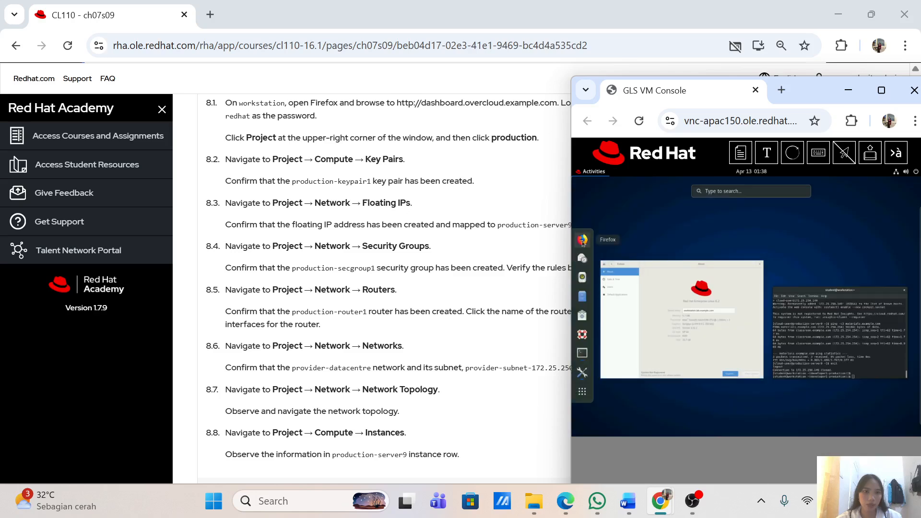
left_click(583, 242)
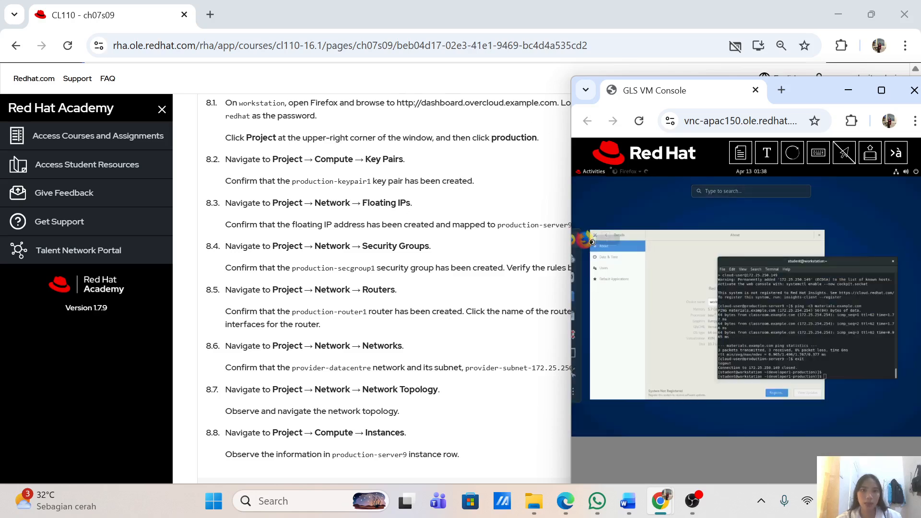
left_click_drag(398, 103, 556, 110)
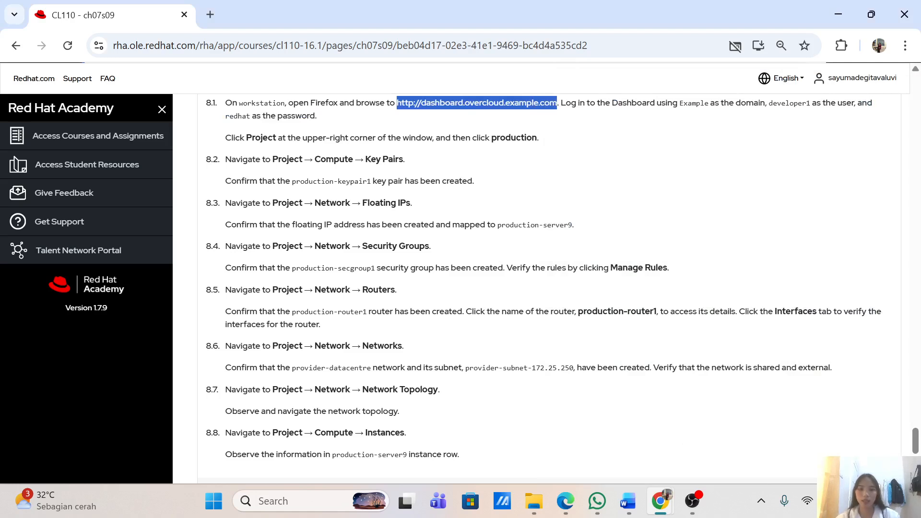
mouse_move(658, 499)
left_click(739, 416)
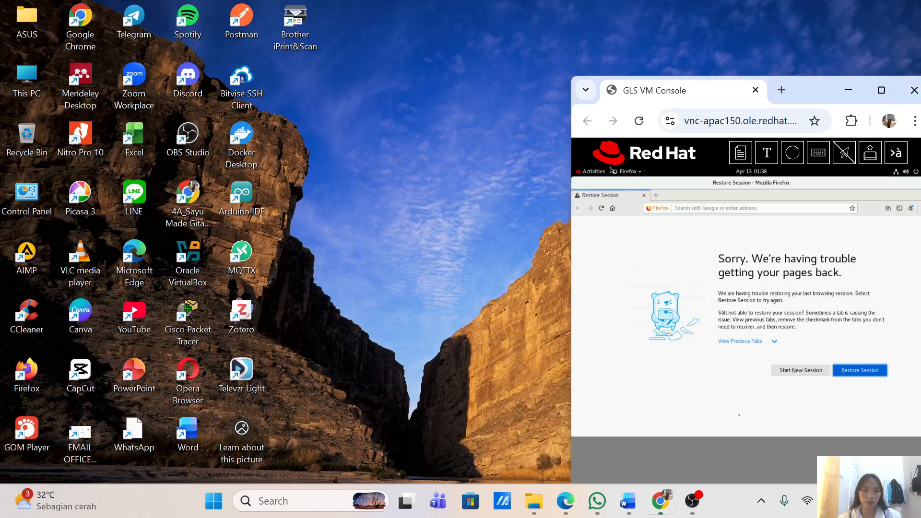
left_click(656, 195)
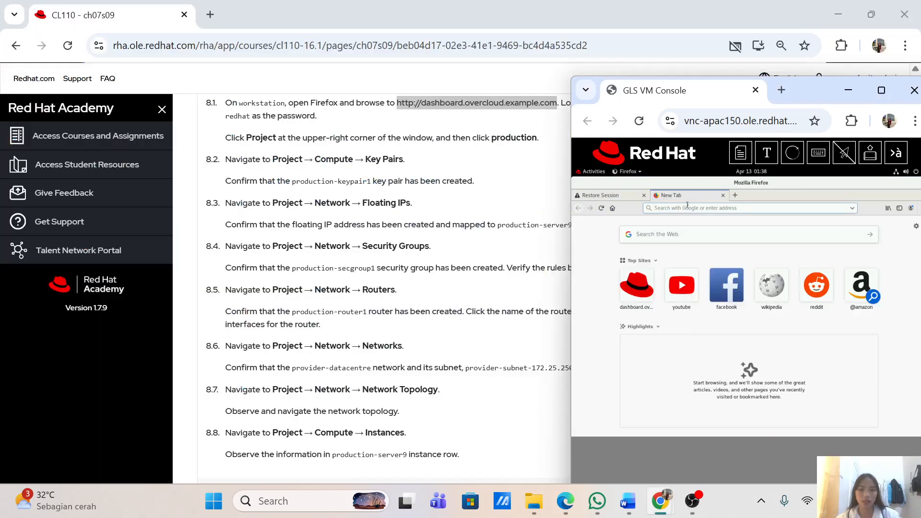
type("http://dashboard.overcloud.example.com")
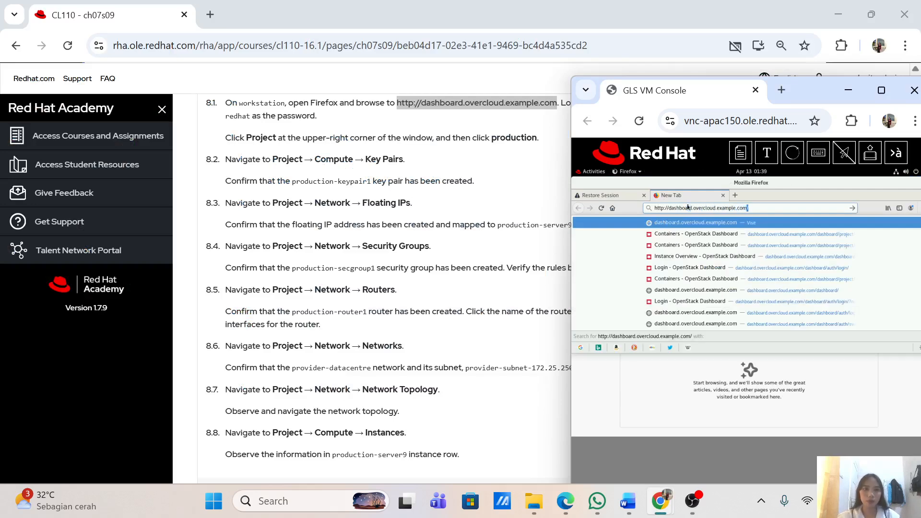
key("Return")
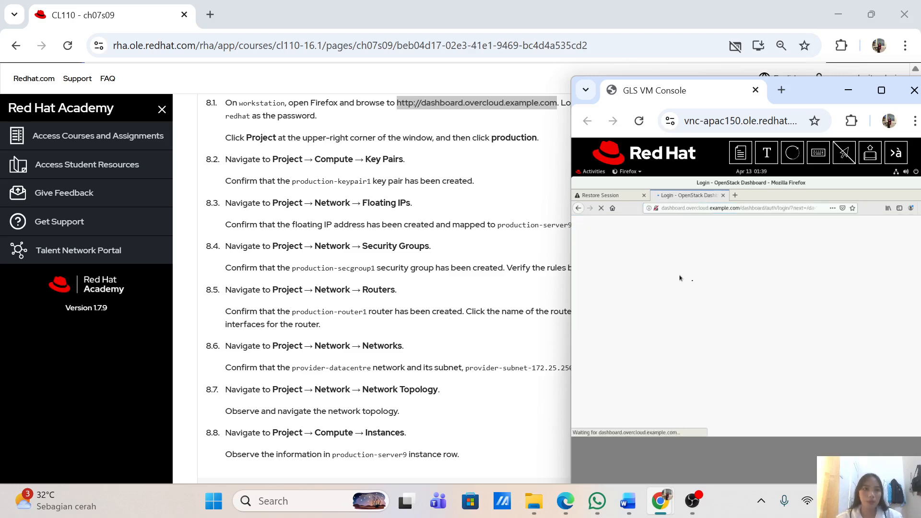
Step: Log in to the OpenStack Dashboard as developer1 with the account password, and decline saving the login in Firefox
left_click_drag(803, 103, 787, 136)
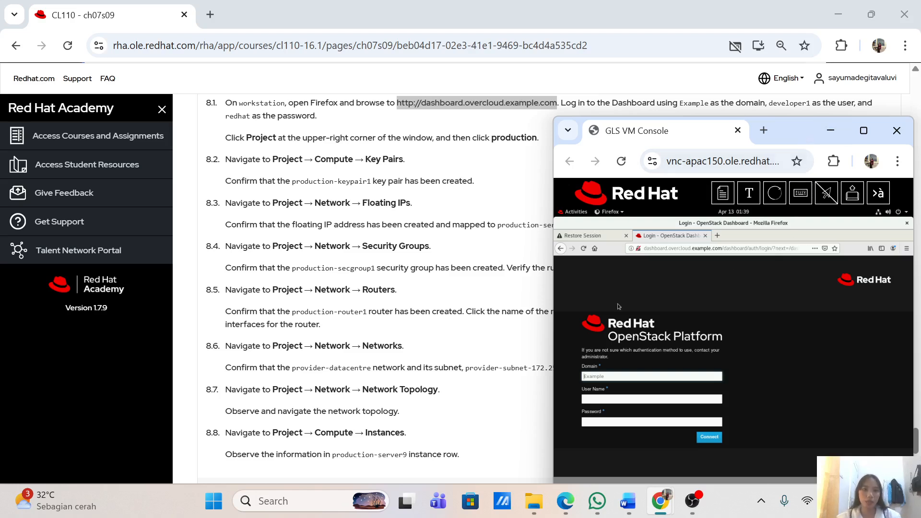
left_click(632, 396)
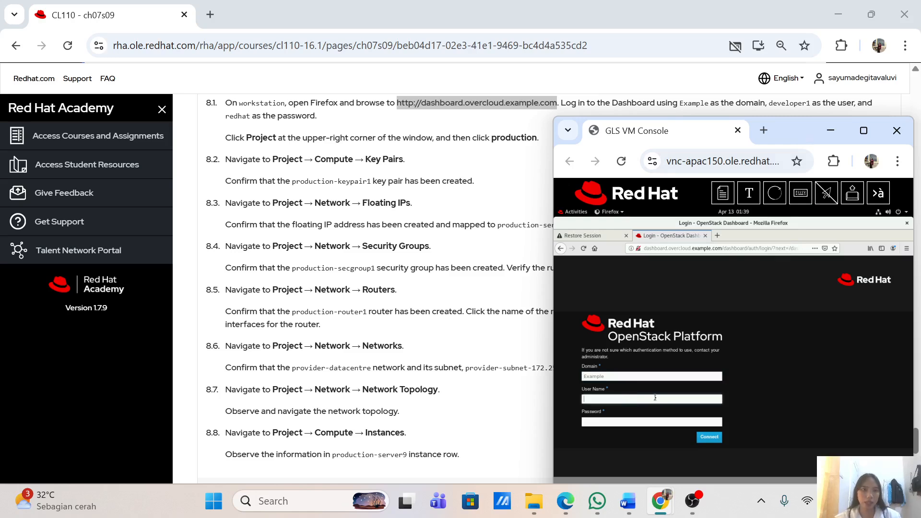
type("developer1")
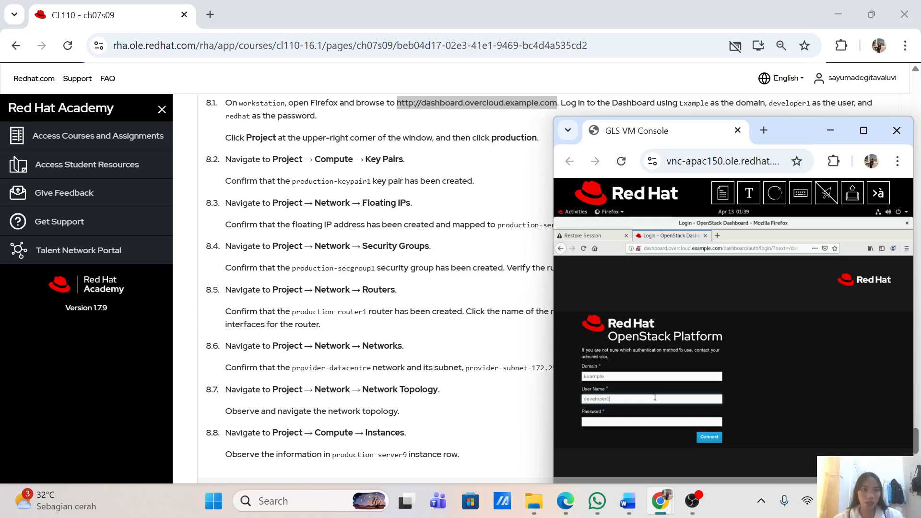
left_click(630, 418)
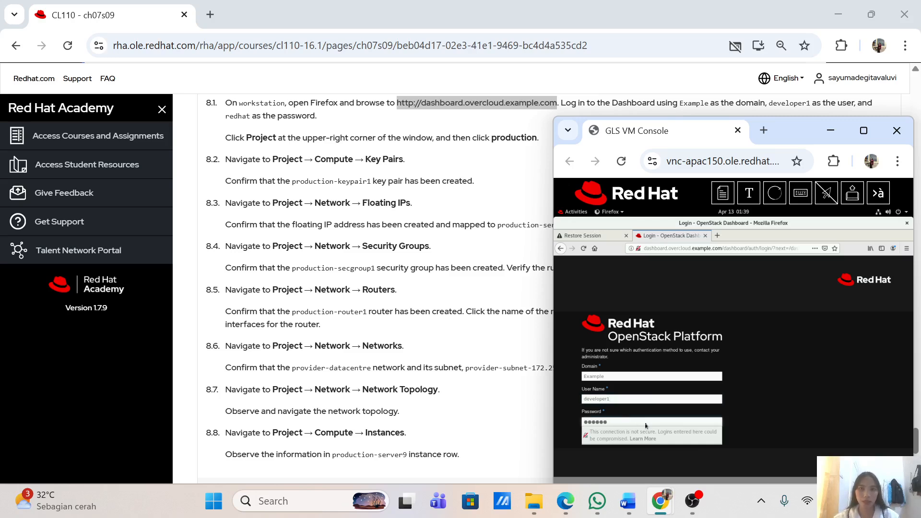
key("Return")
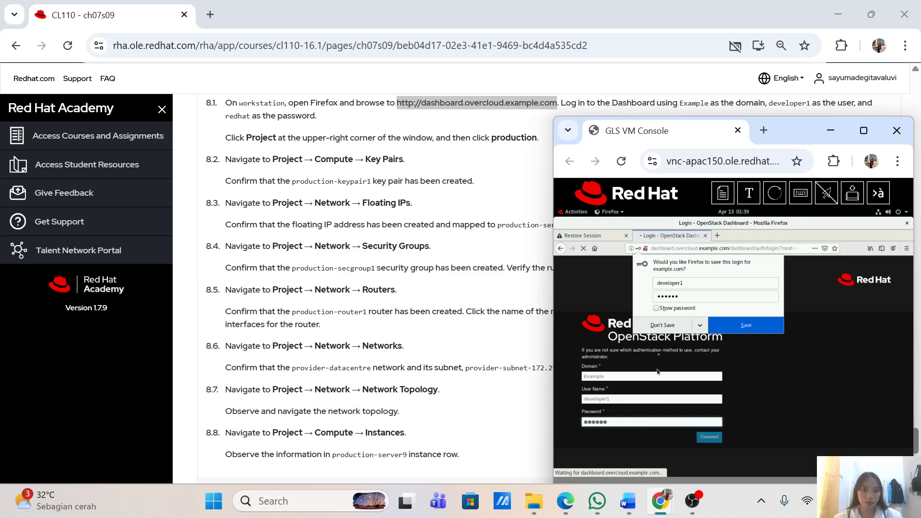
left_click(660, 329)
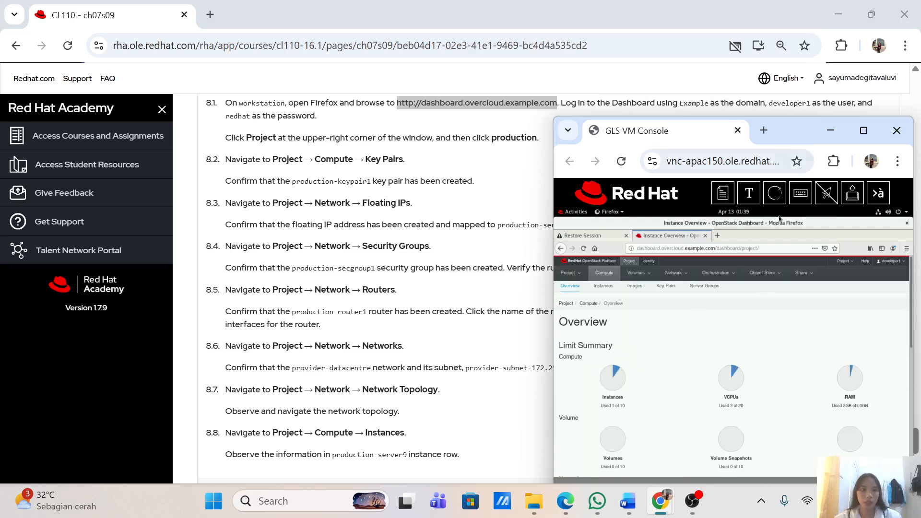
Step: Check which project is selected in the Dashboard and open the Compute Key Pairs page to verify production-keypair1
left_click_drag(790, 132, 781, 126)
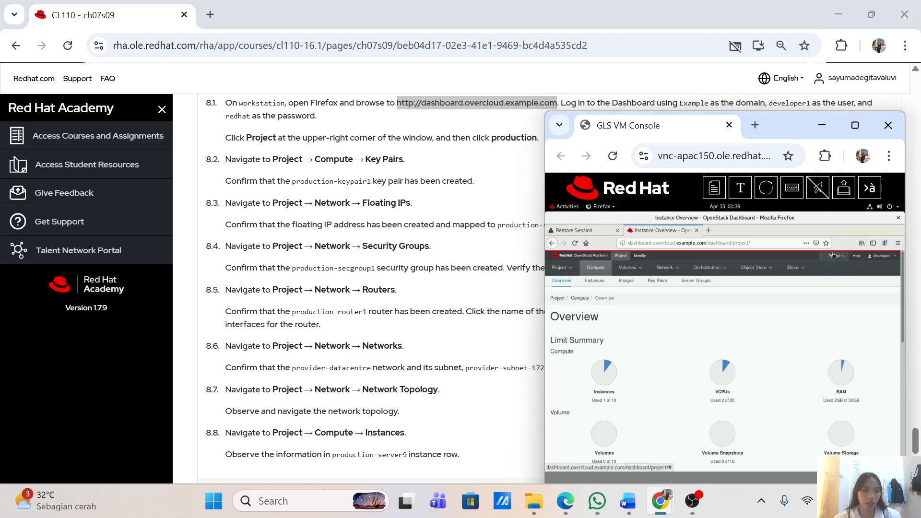
left_click(834, 256)
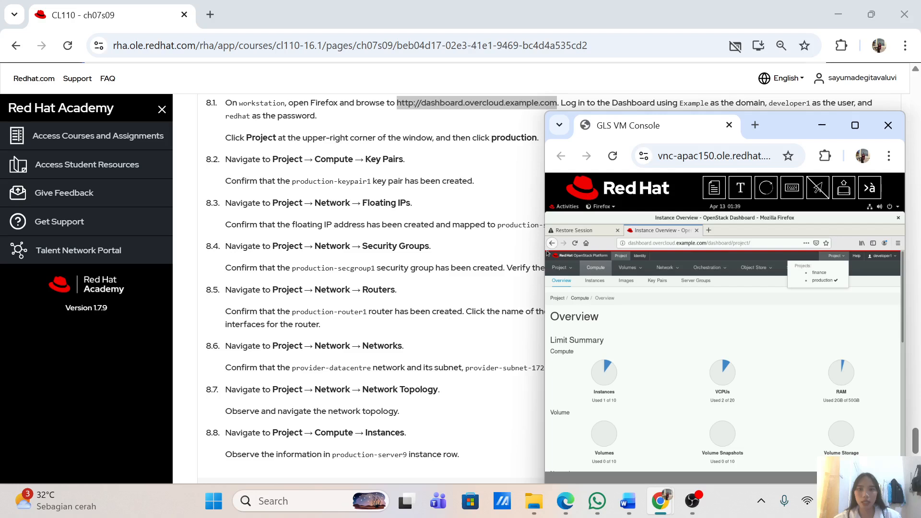
scroll(397, 223, "down", 1)
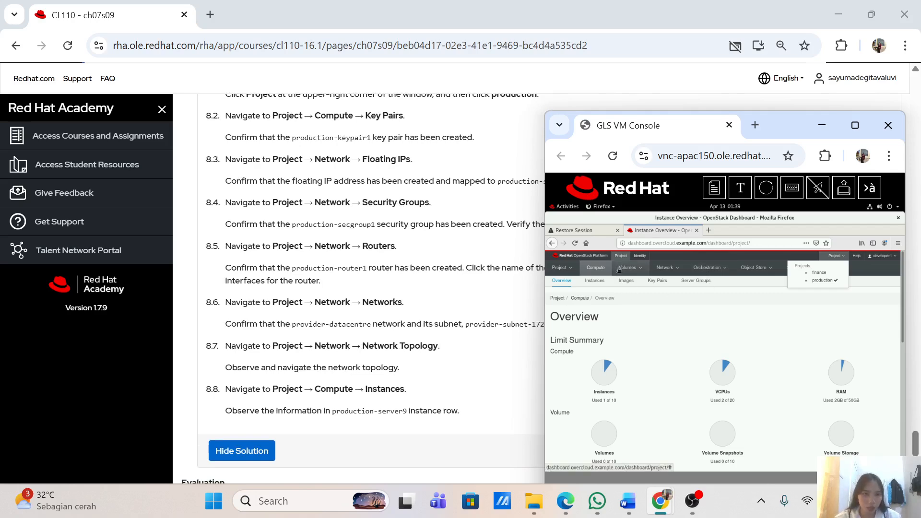
left_click(663, 283)
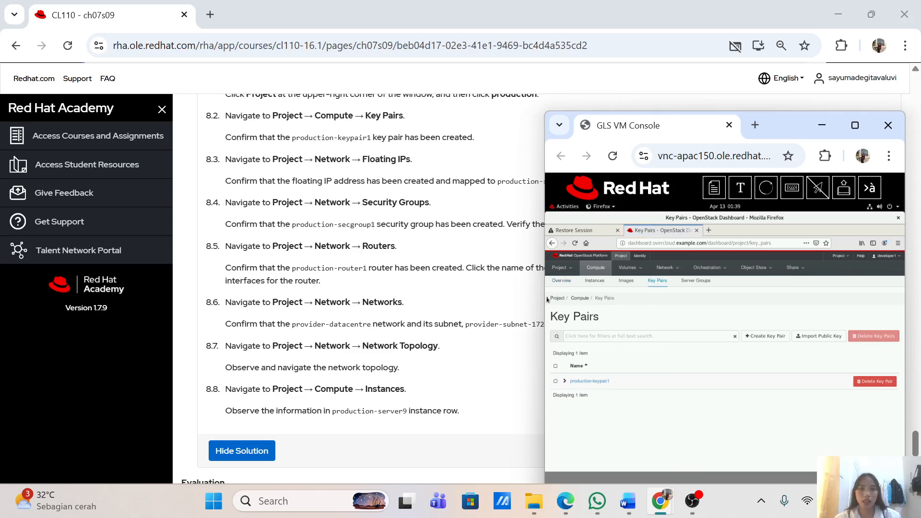
Step: Open the Network Floating IPs page to check the address mapping to production-server9, and dismiss the Chrome notification covering it
scroll(369, 278, "down", 1)
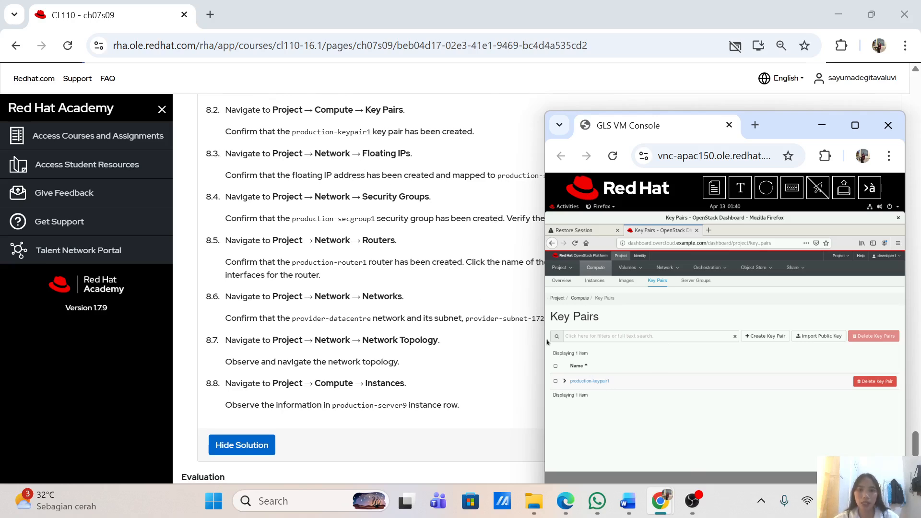
scroll(547, 342, "down", 1)
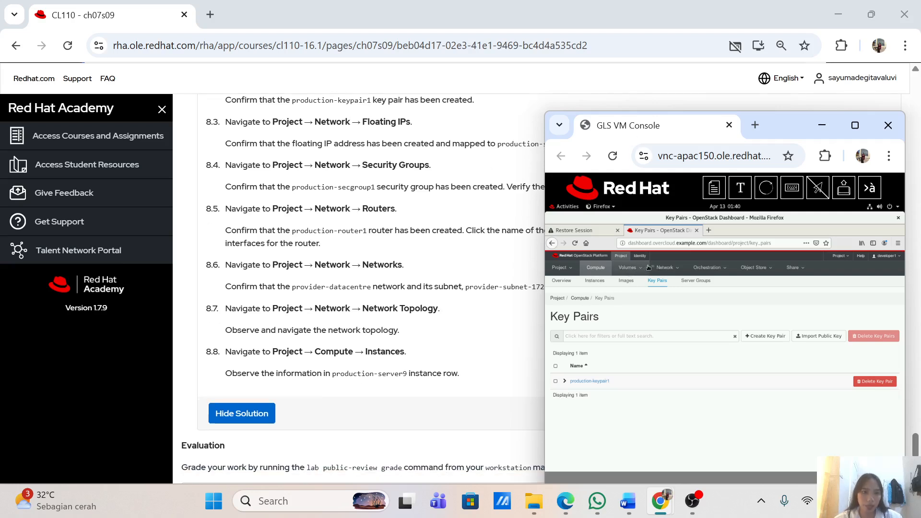
left_click(663, 267)
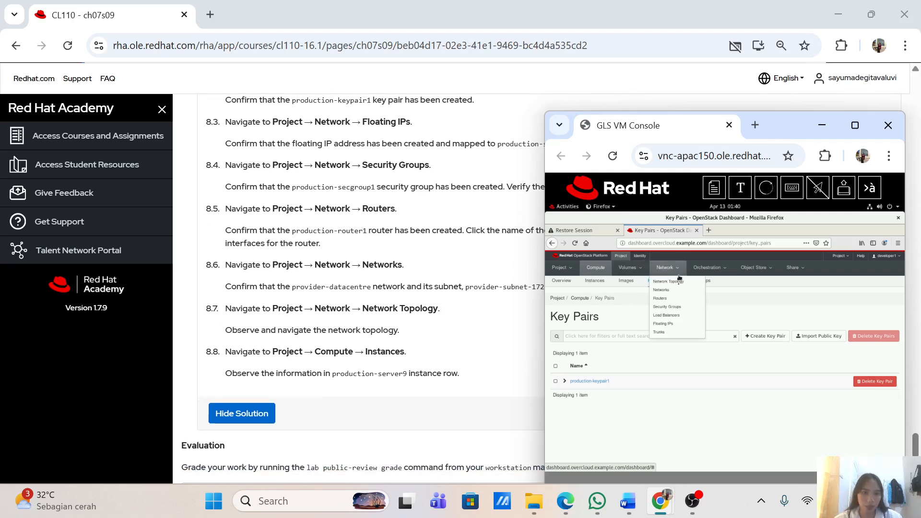
left_click(676, 325)
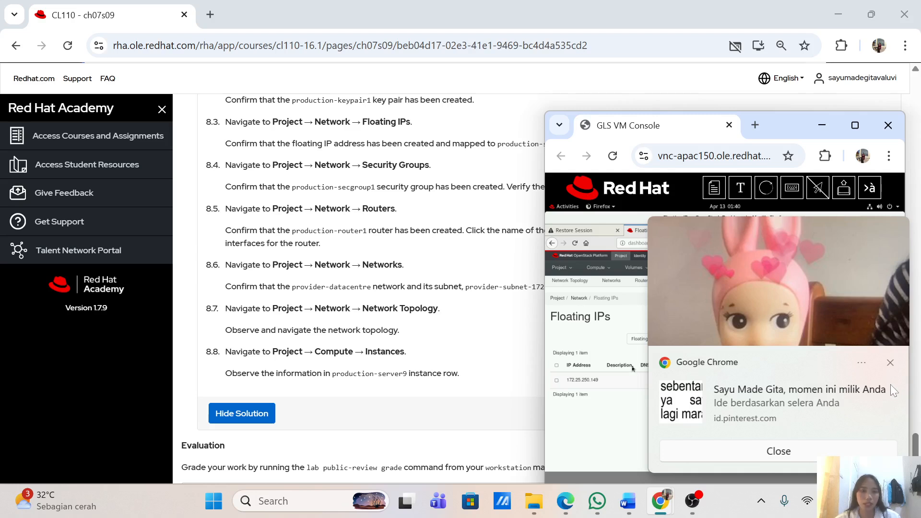
left_click(891, 364)
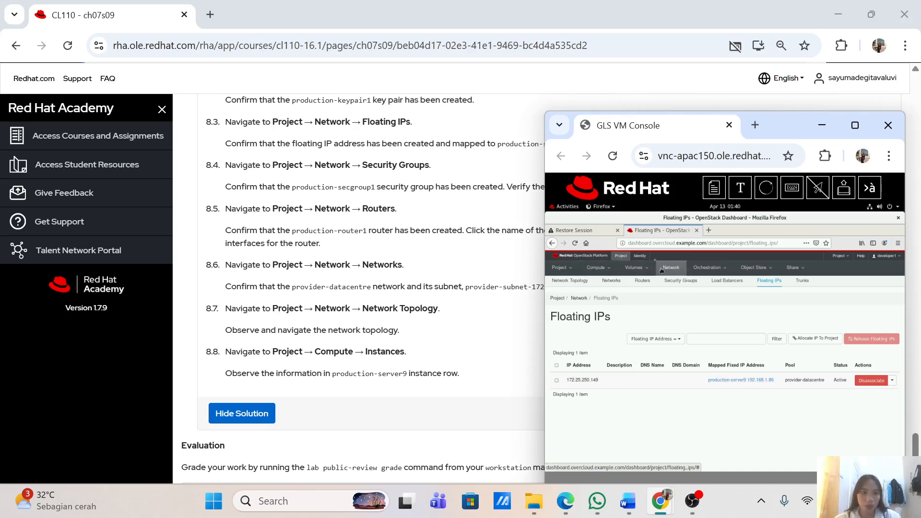
Step: Open the Security Groups page and check production-secgroup1 against the lab instructions
left_click(690, 284)
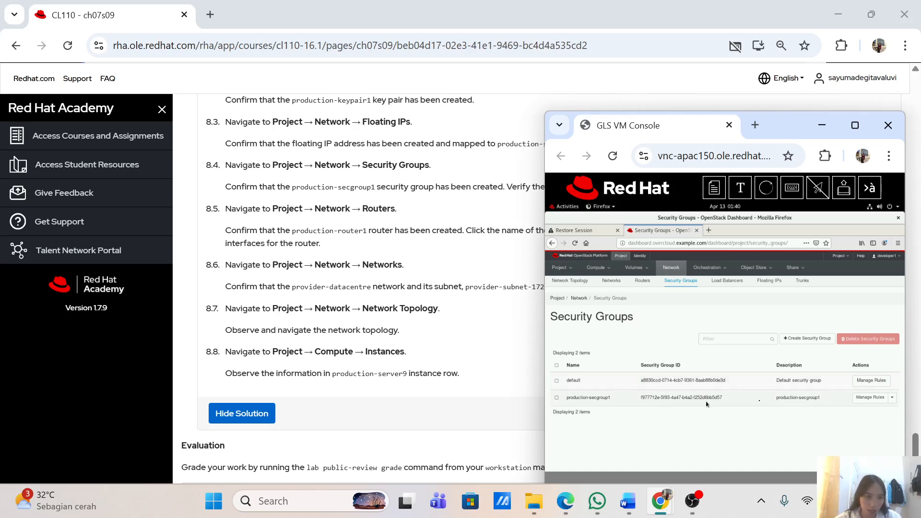
scroll(300, 166, "down", 1)
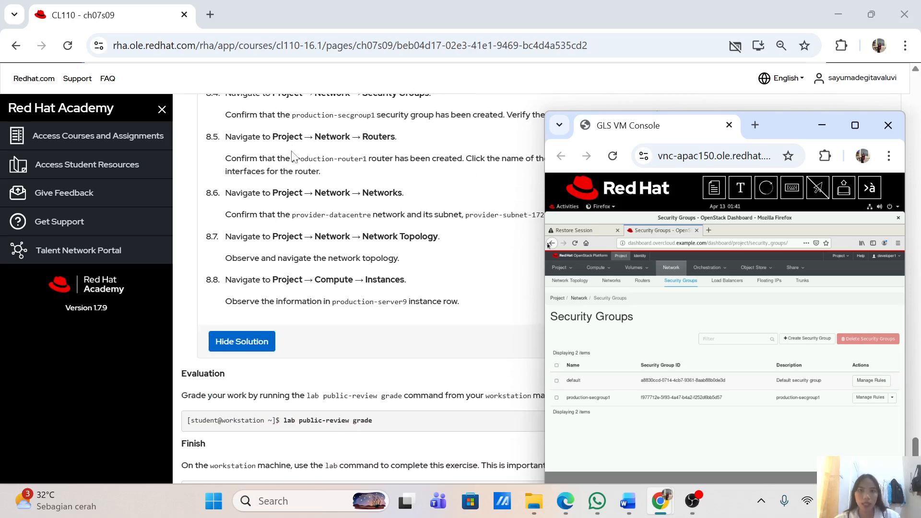
scroll(294, 157, "up", 1)
scroll(295, 156, "down", 2)
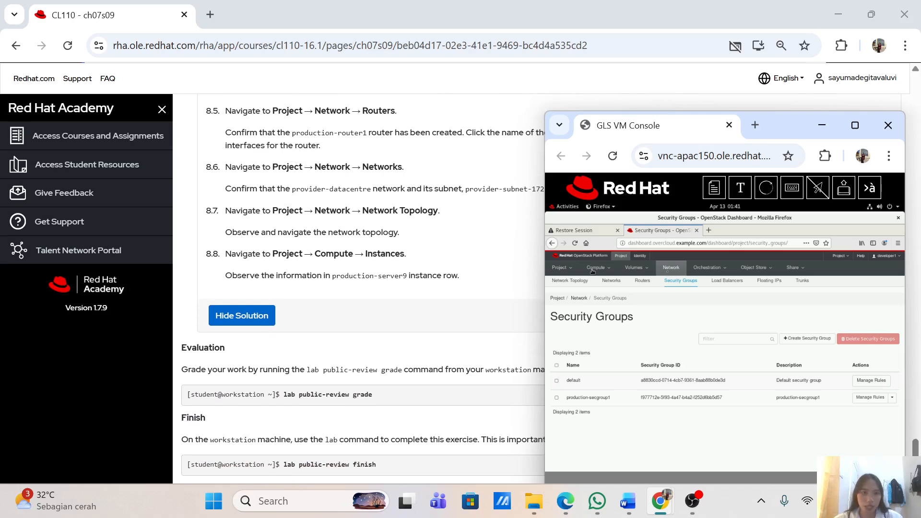
Step: Check production-router1 on the Routers page and the provider-datacentre network and its subnet on the Networks page
left_click(640, 279)
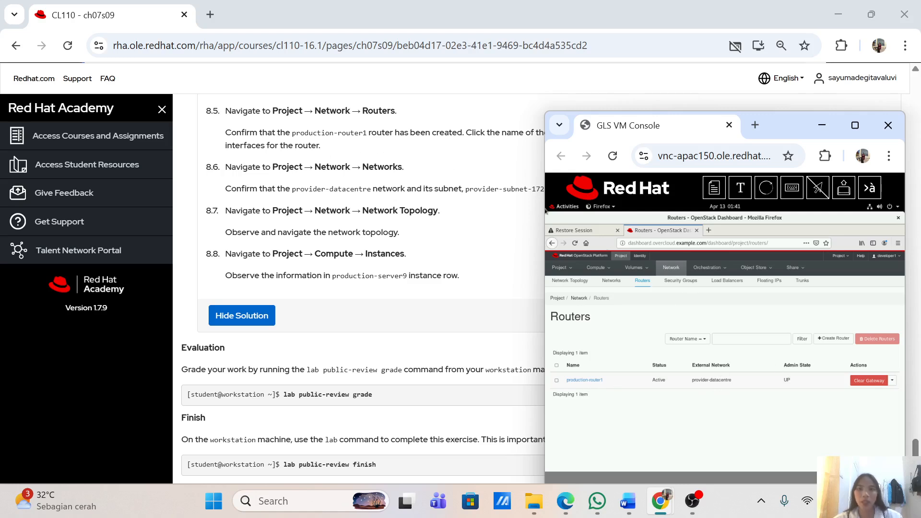
scroll(545, 210, "down", 1)
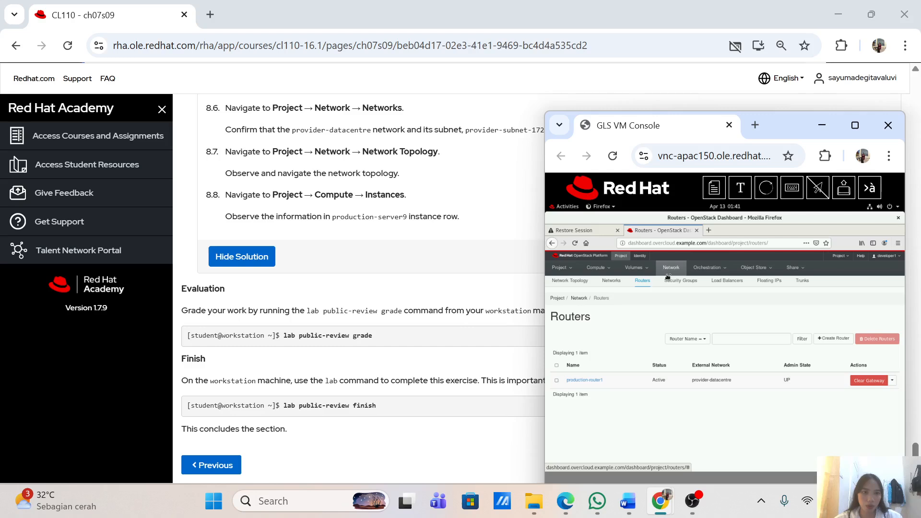
left_click(606, 285)
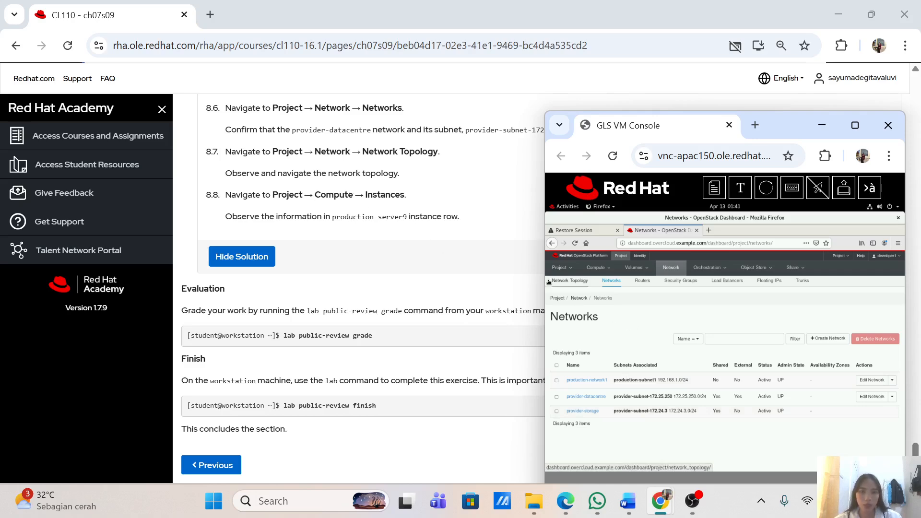
Step: Read lab steps 8.7 and 8.8, open the Network Topology page, and examine how the networks, router and instance are connected
scroll(277, 194, "down", 2)
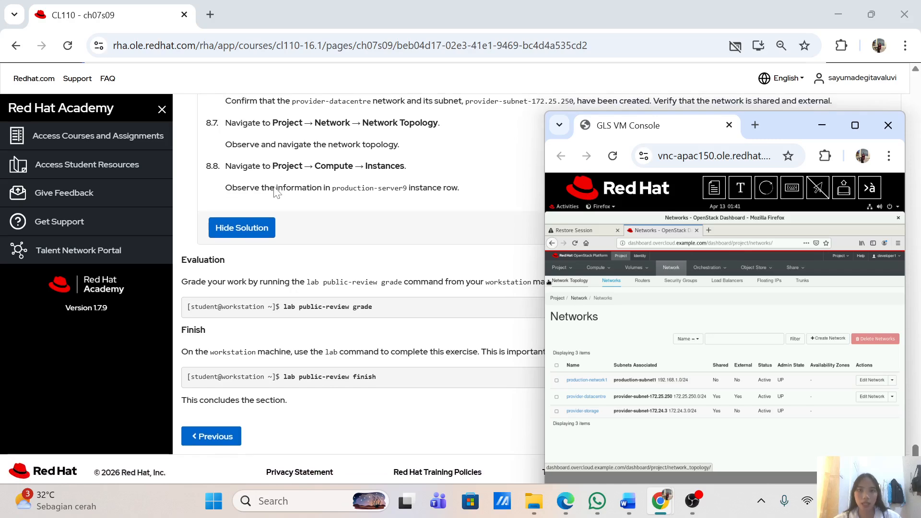
scroll(360, 268, "up", 1)
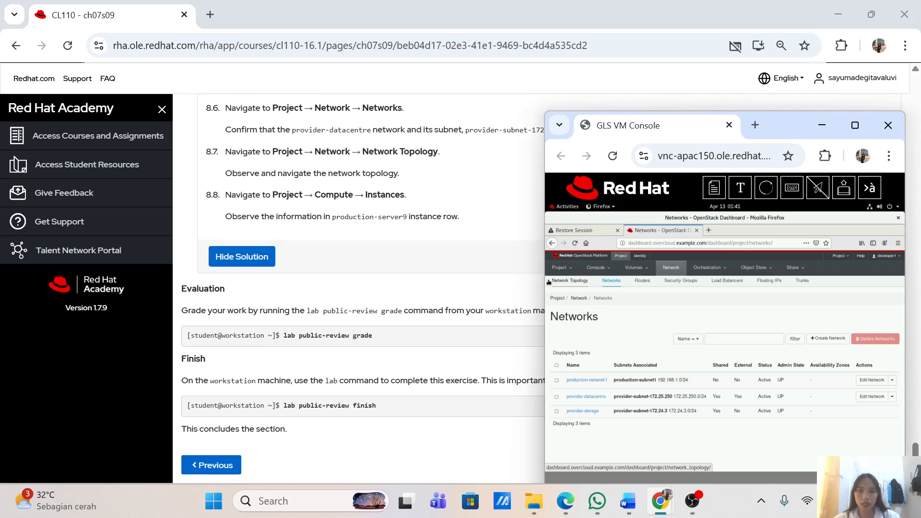
scroll(360, 269, "down", 1)
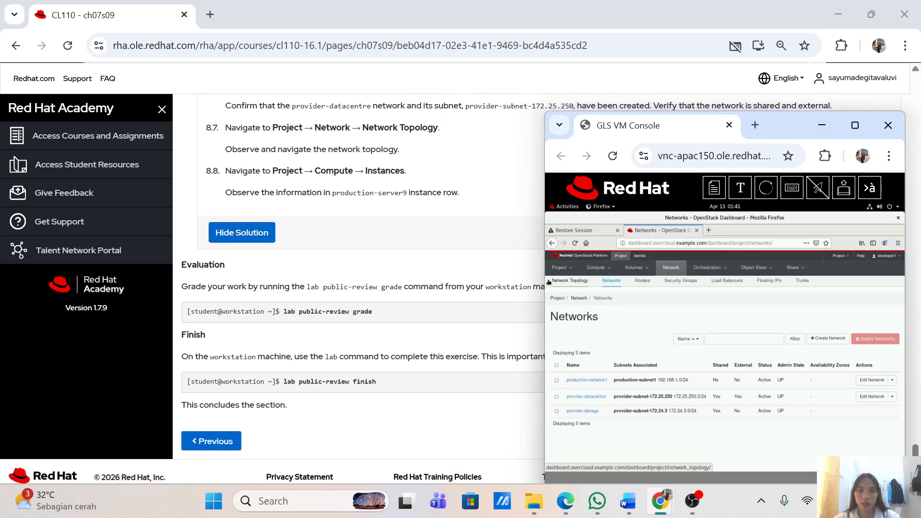
scroll(360, 269, "up", 1)
scroll(359, 269, "down", 1)
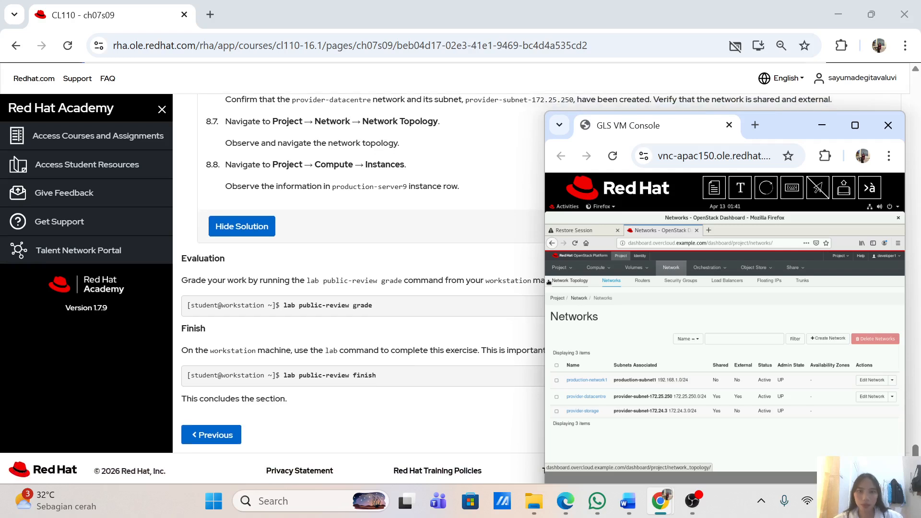
scroll(368, 140, "down", 1)
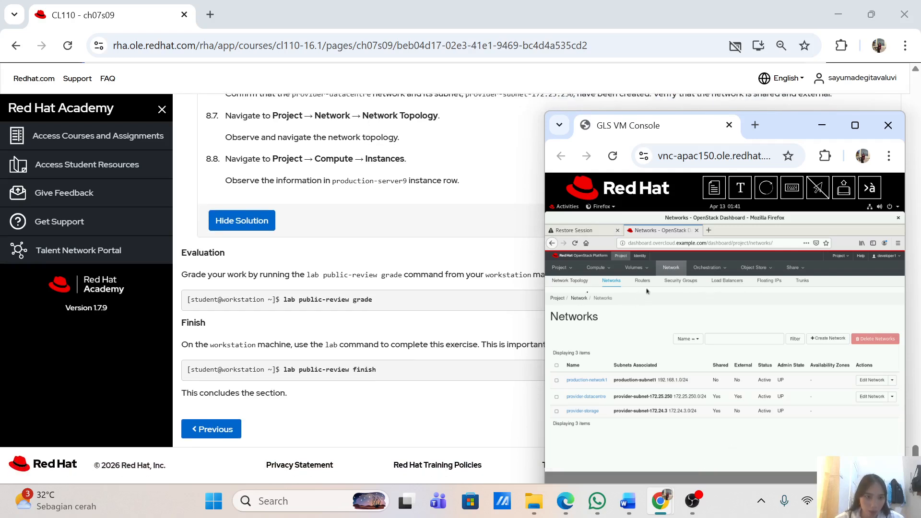
left_click(569, 283)
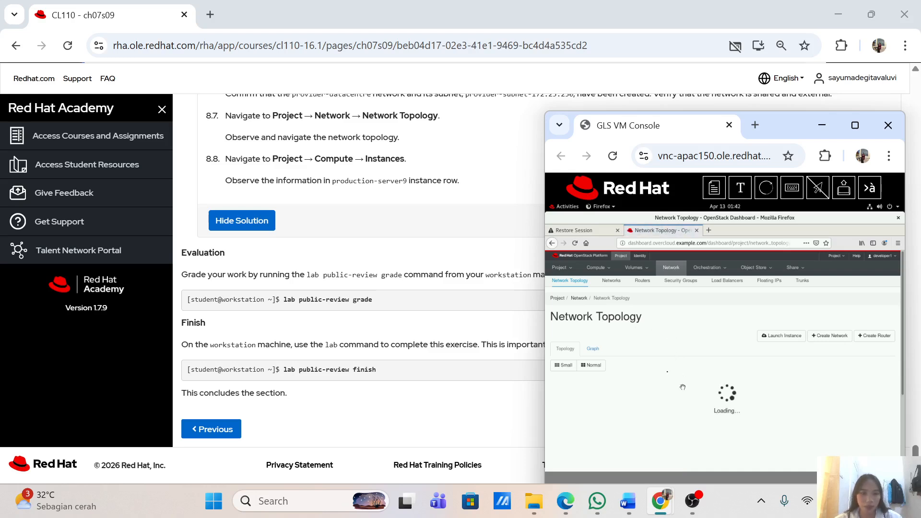
scroll(685, 388, "down", 3)
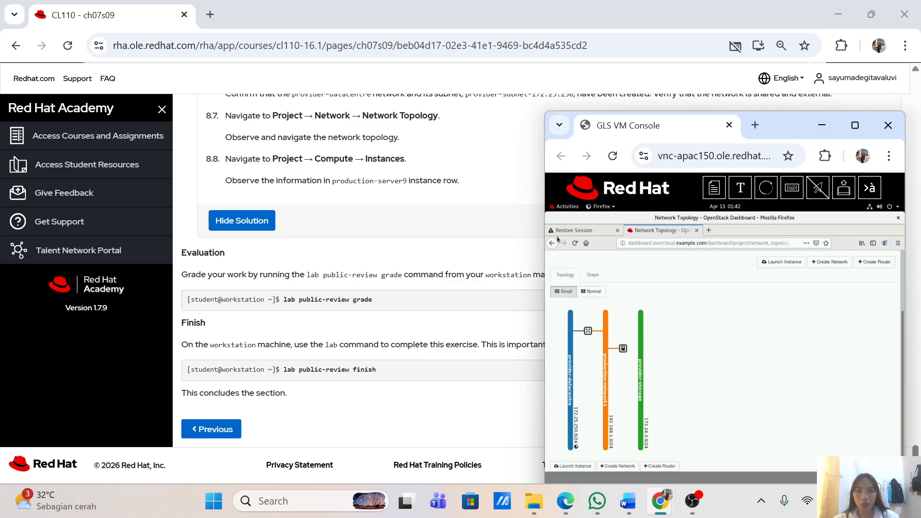
key("super+p")
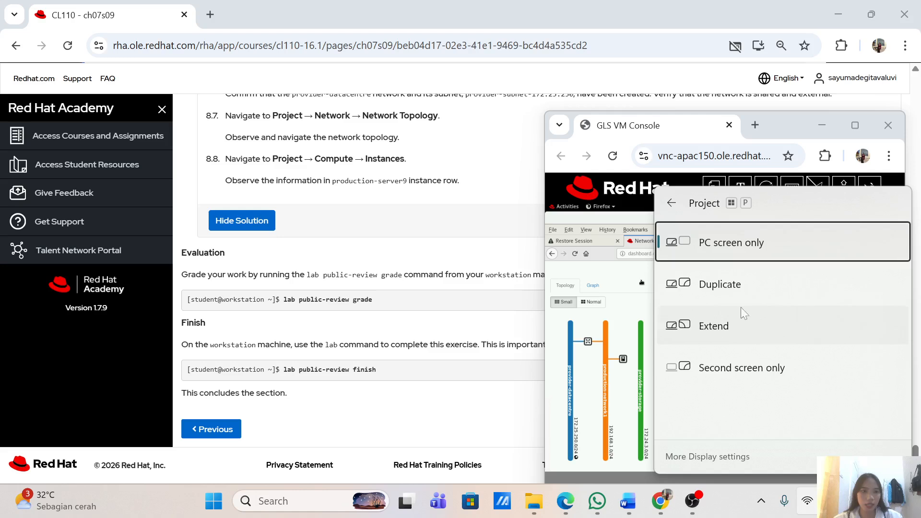
left_click(780, 134)
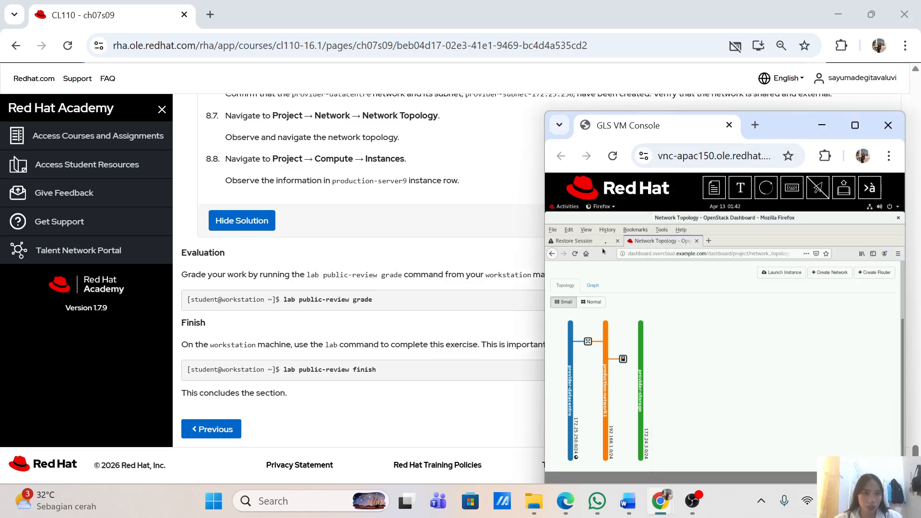
Step: Open the Compute Instances page and check the production-server9 row as lab step 8.8 asks
right_click(551, 256)
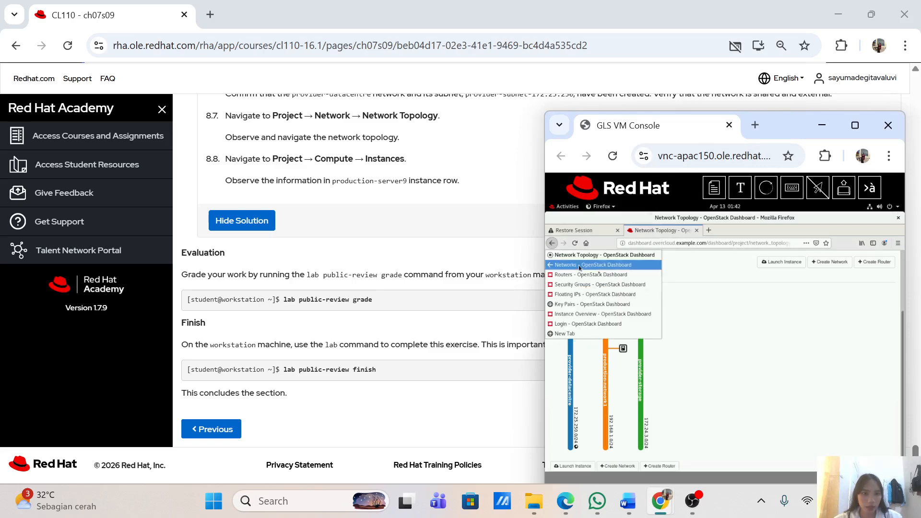
left_click(749, 312)
scroll(645, 288, "up", 3)
scroll(645, 287, "up", 1)
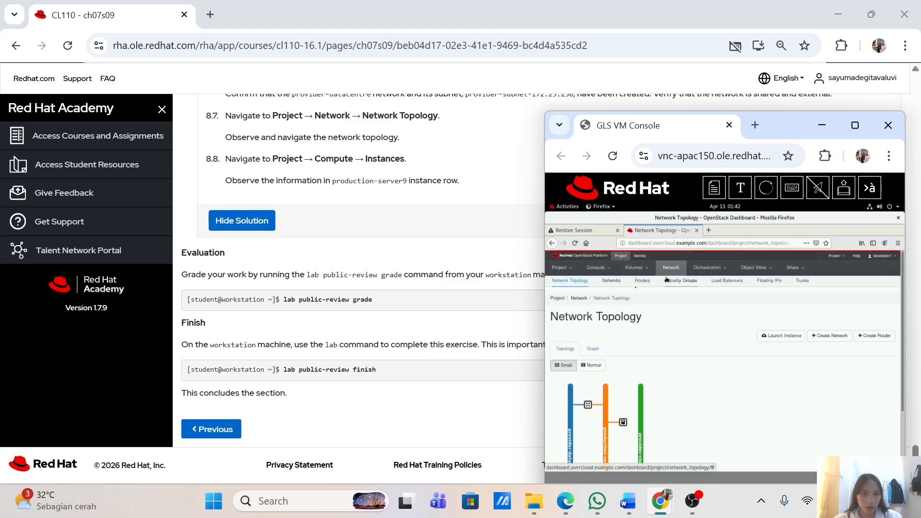
left_click(604, 269)
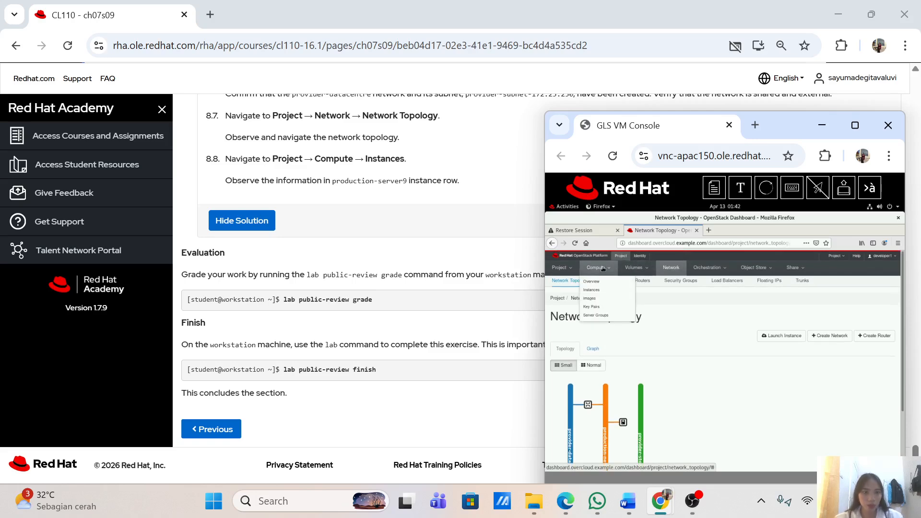
left_click(617, 291)
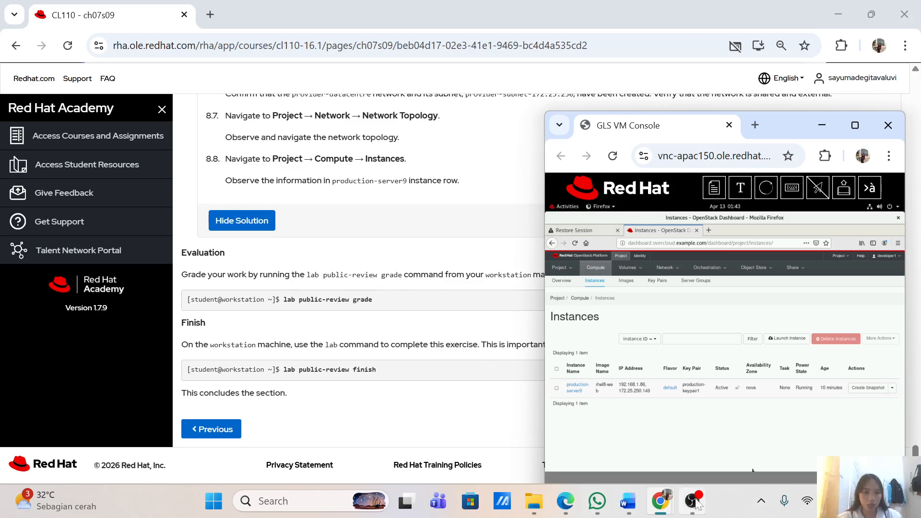
mouse_move(693, 501)
left_click(694, 446)
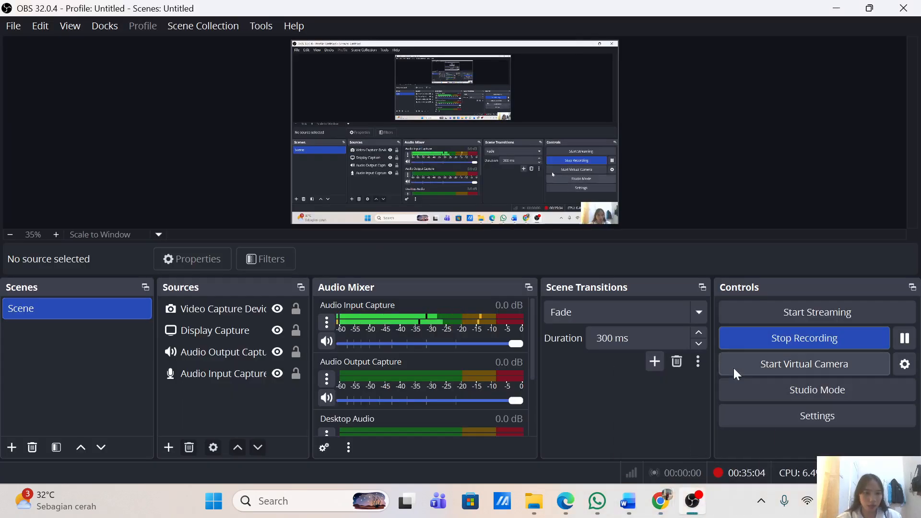
left_click(837, 8)
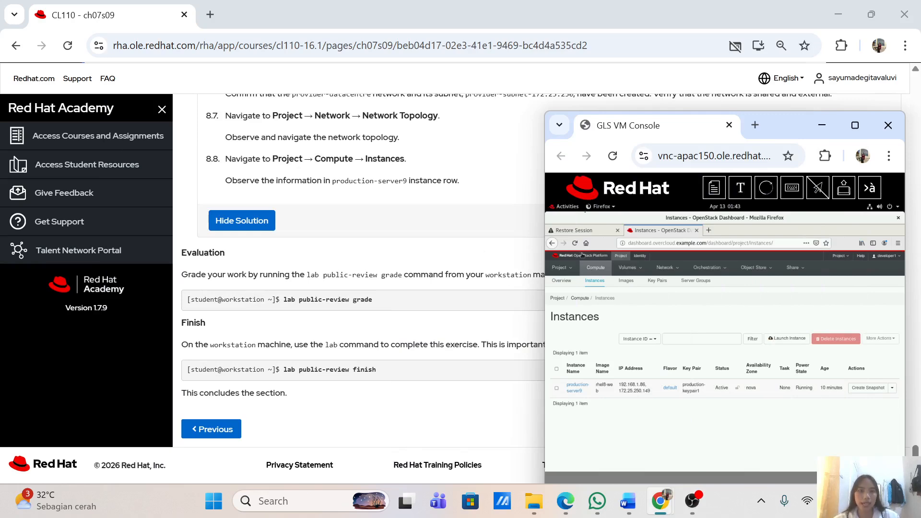
Step: Run lab public-review grade in the workstation terminal and merge the VM console into the main browser window as a tab
left_click(568, 207)
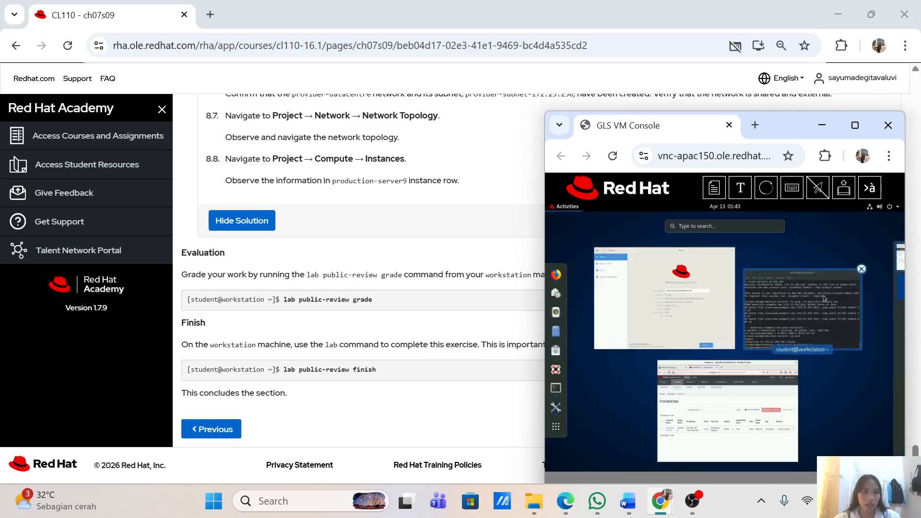
left_click(802, 310)
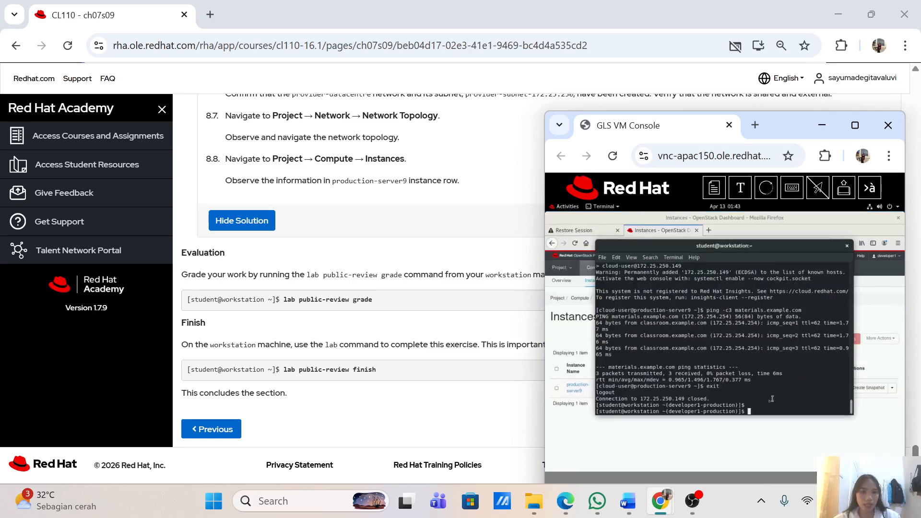
type("lab")
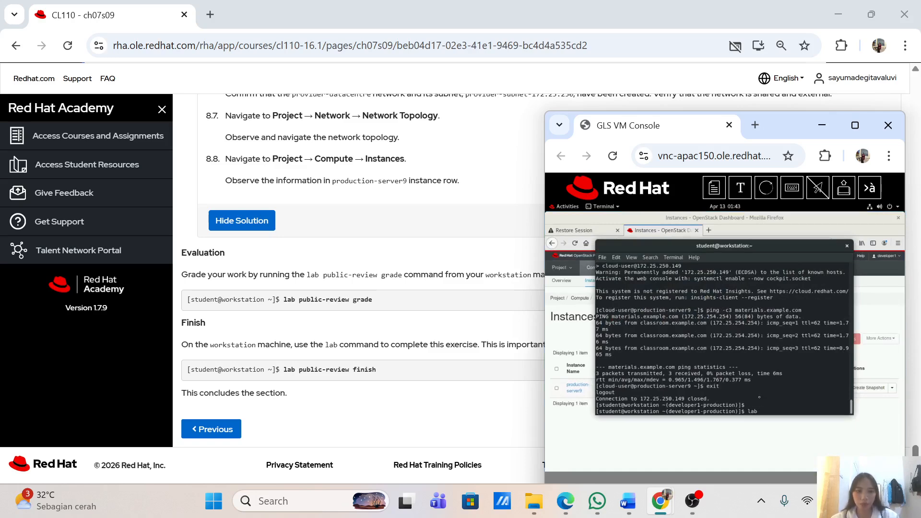
type(" public-review grade")
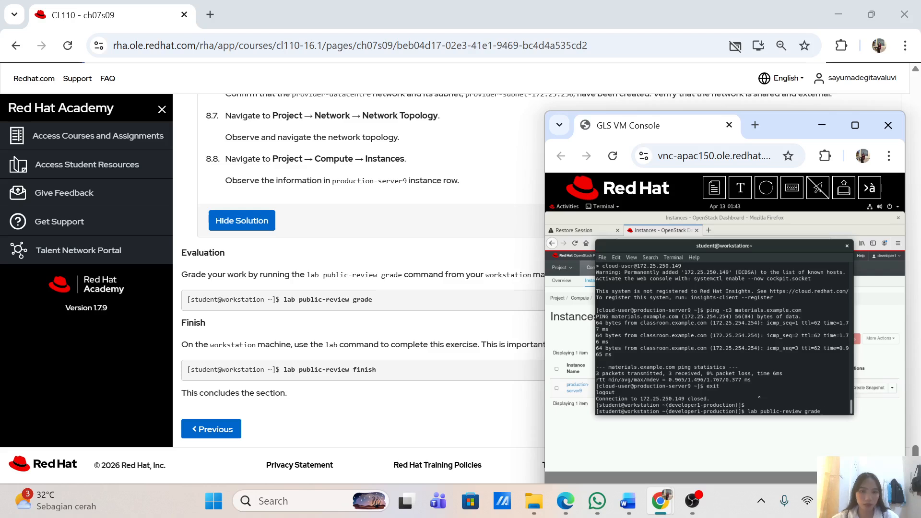
key("Return")
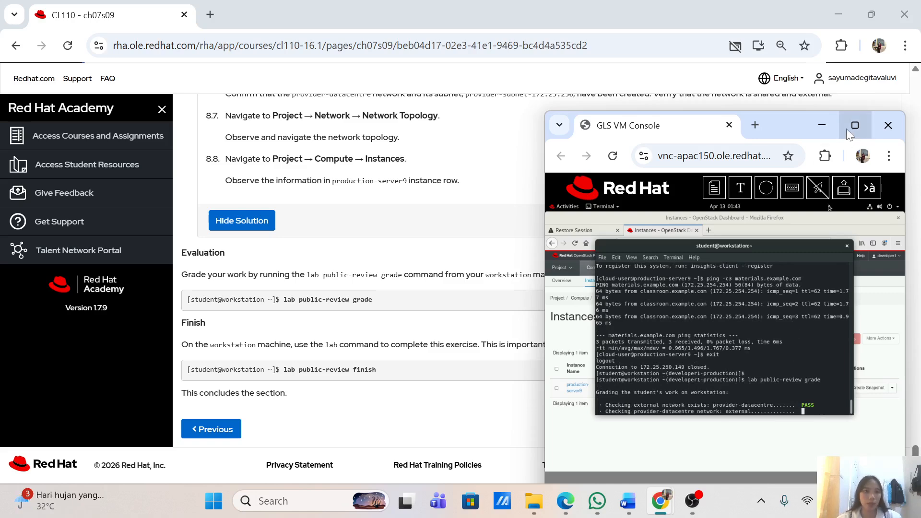
left_click_drag(640, 126, 297, 15)
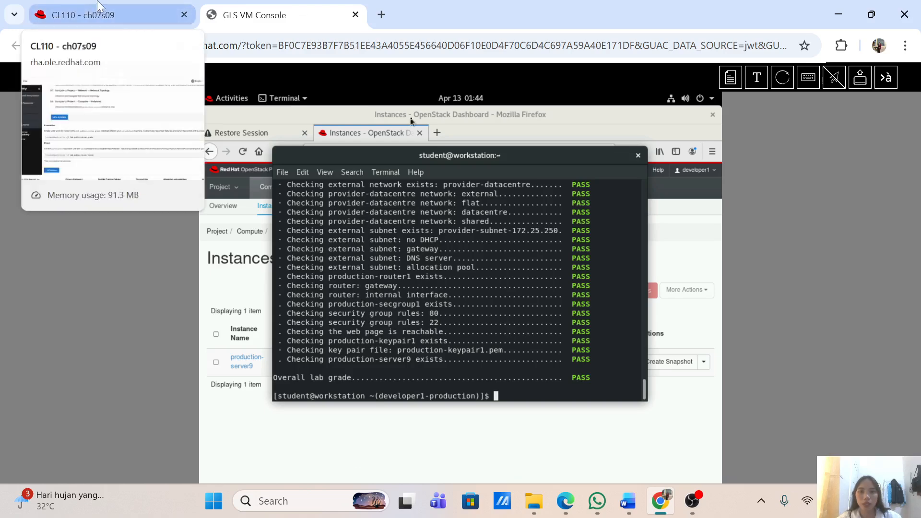
Step: Check the Finish instructions on the course page and run lab public-review finish in the workstation terminal
left_click(111, 10)
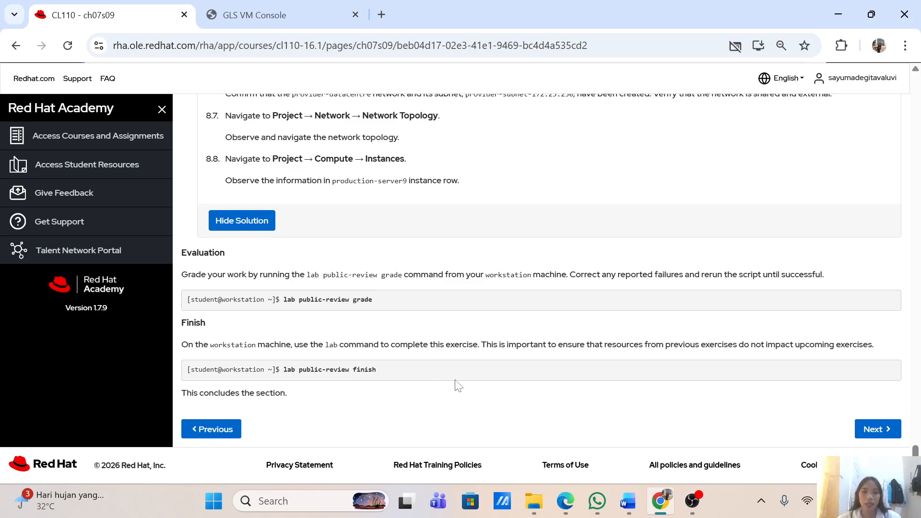
left_click(287, 12)
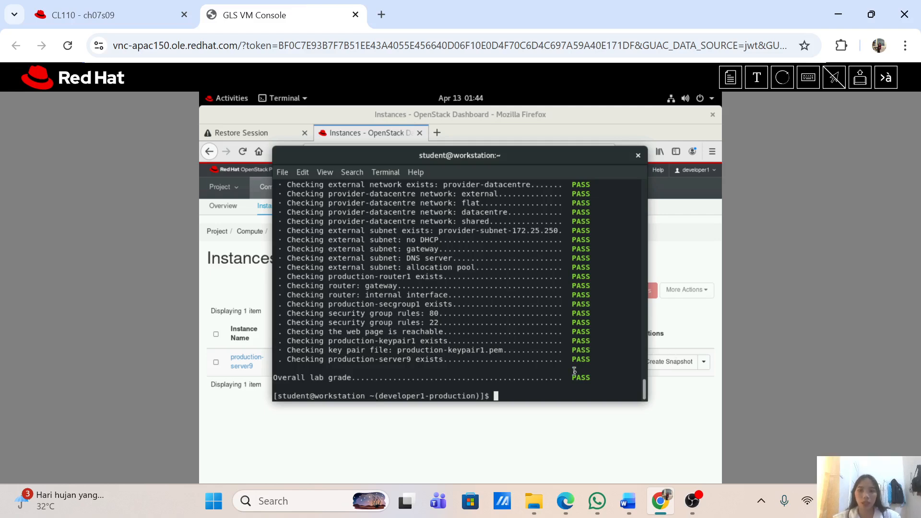
type("lab public-review finish")
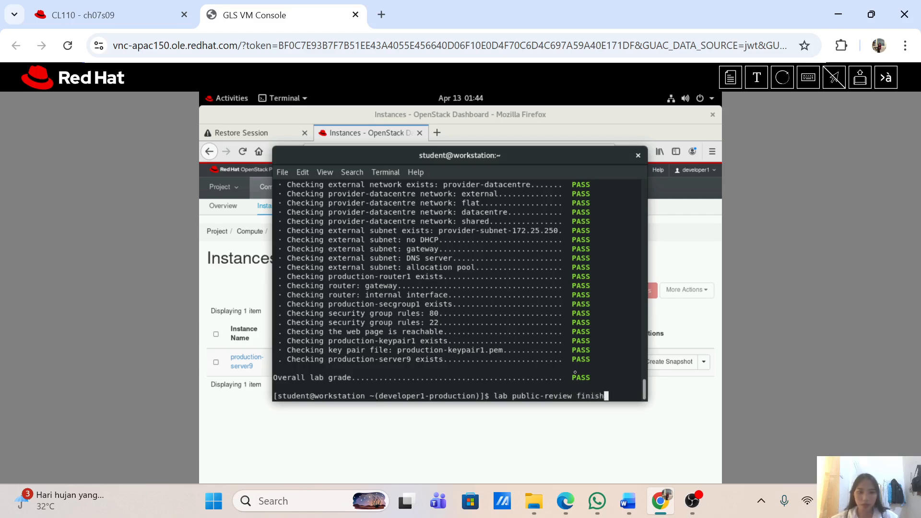
key("Return")
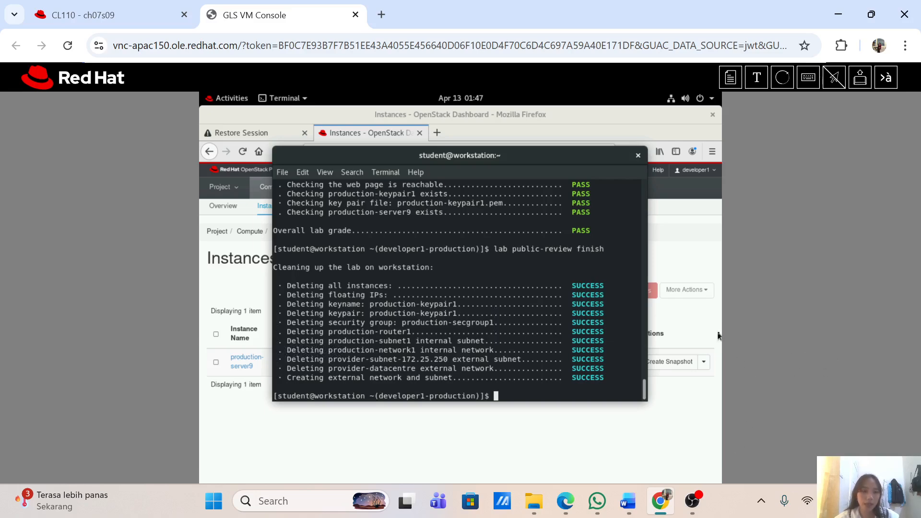
left_click(693, 501)
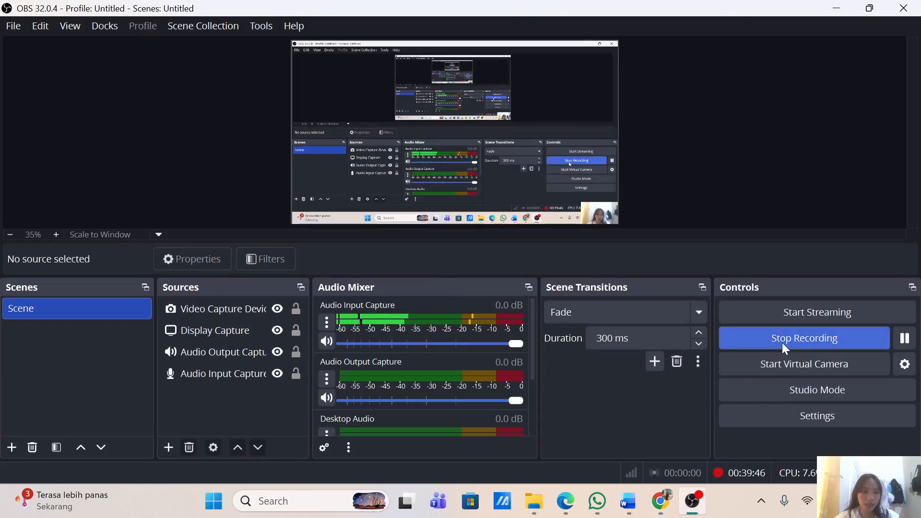